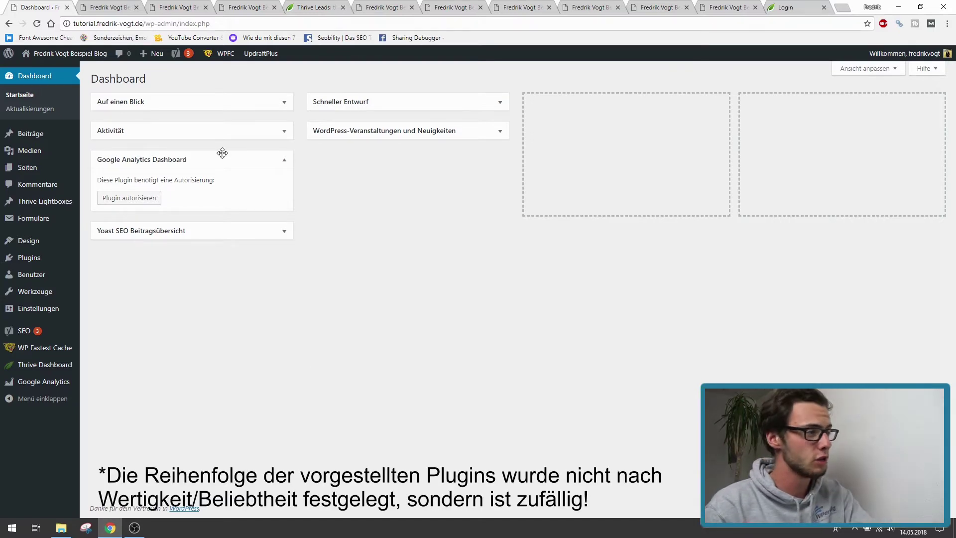
- Collapse the Google Analytics Dashboard widget, read the WP Fastest Cache plugin details, then return to the dashboard
click(196, 160)
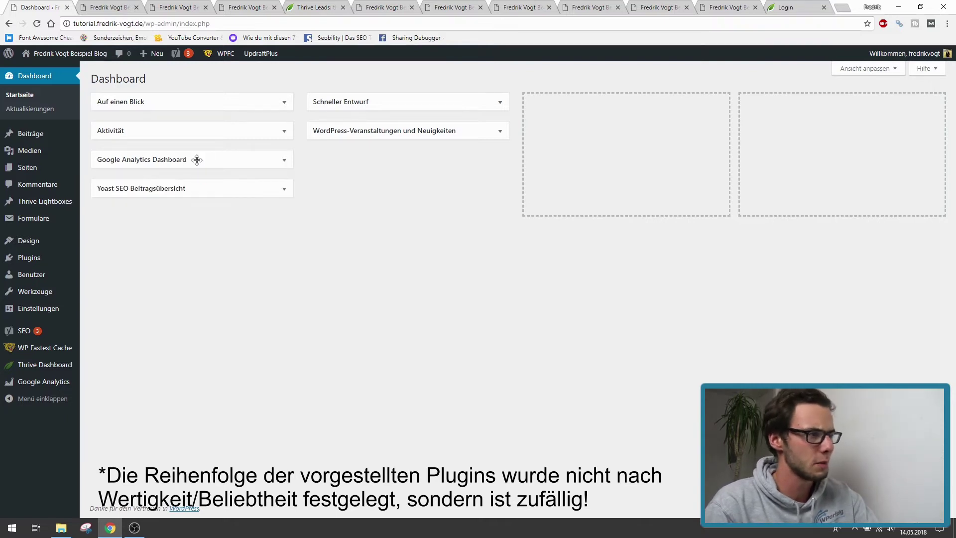
click(122, 4)
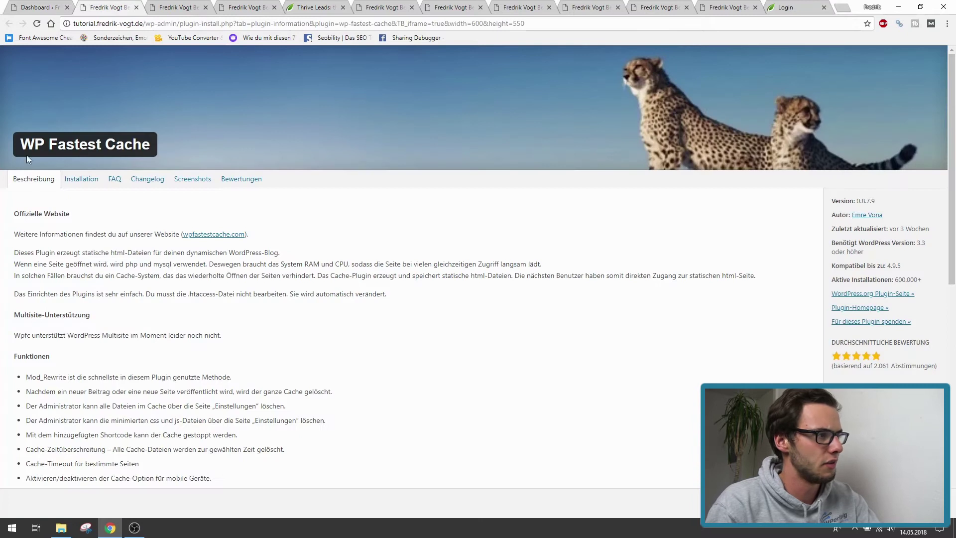
mouse_move(31, 144)
mouse_down()
mouse_move(151, 145)
mouse_move(23, 144)
mouse_up()
click(174, 205)
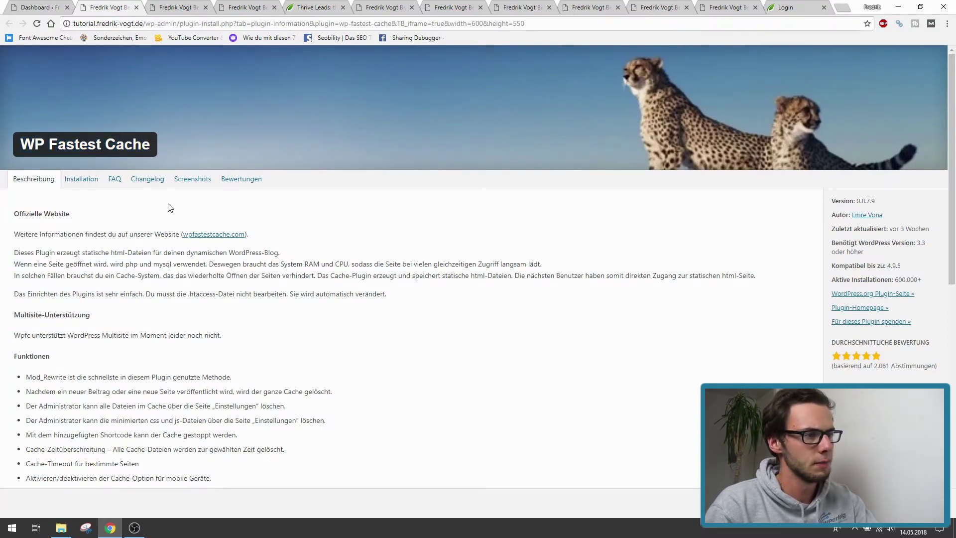
drag(147, 141, 20, 146)
triple_click(24, 146)
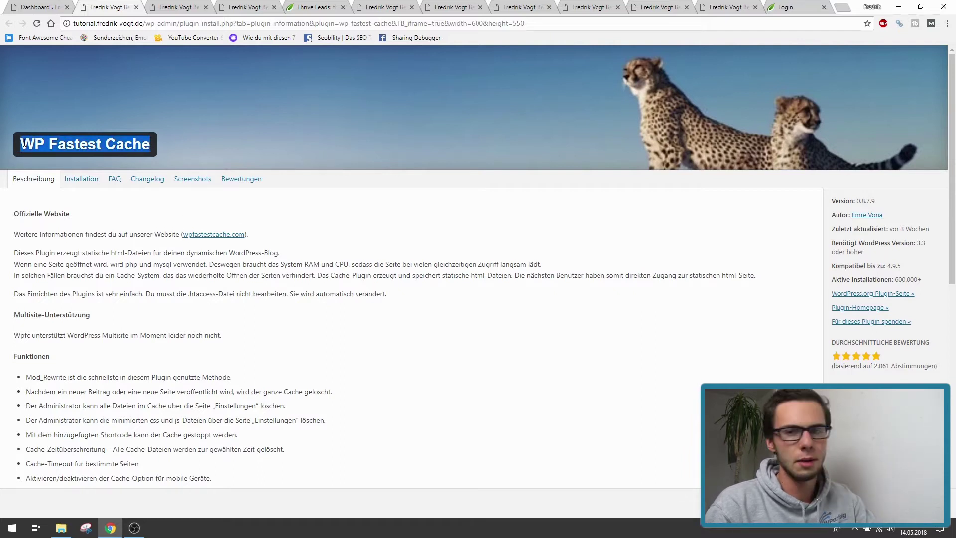
click(120, 247)
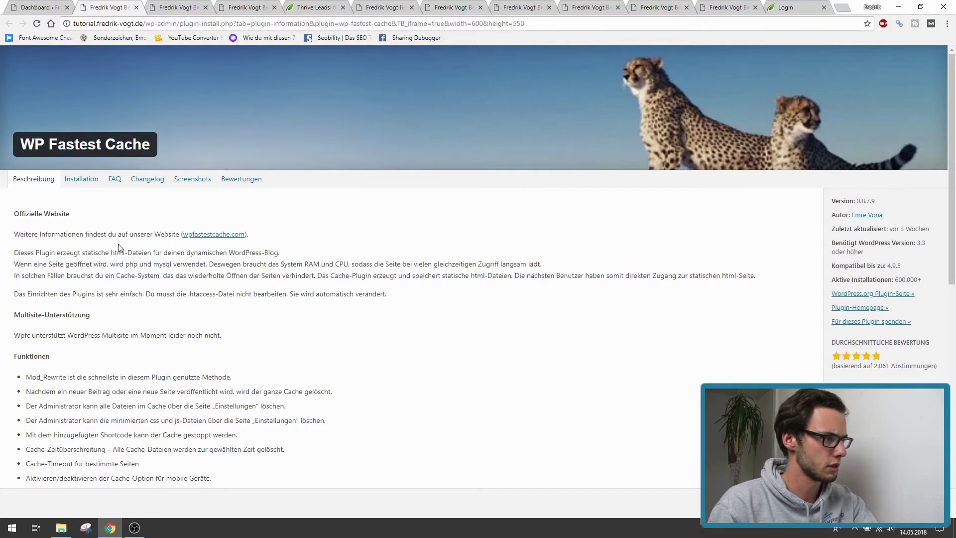
drag(22, 145, 155, 145)
click(40, 7)
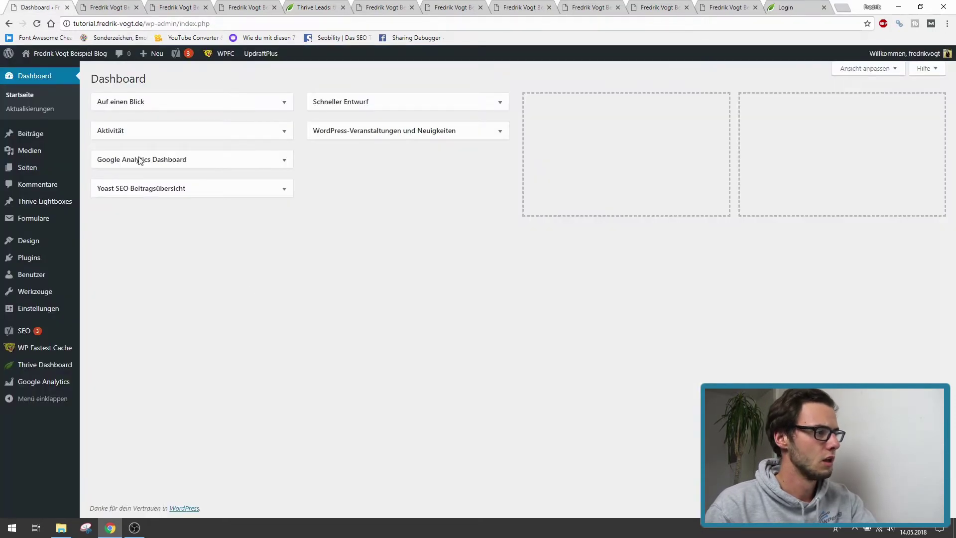
- Open WP Fastest Cache settings and enable the Cache System and Preload, confirming the preload dialog
click(31, 351)
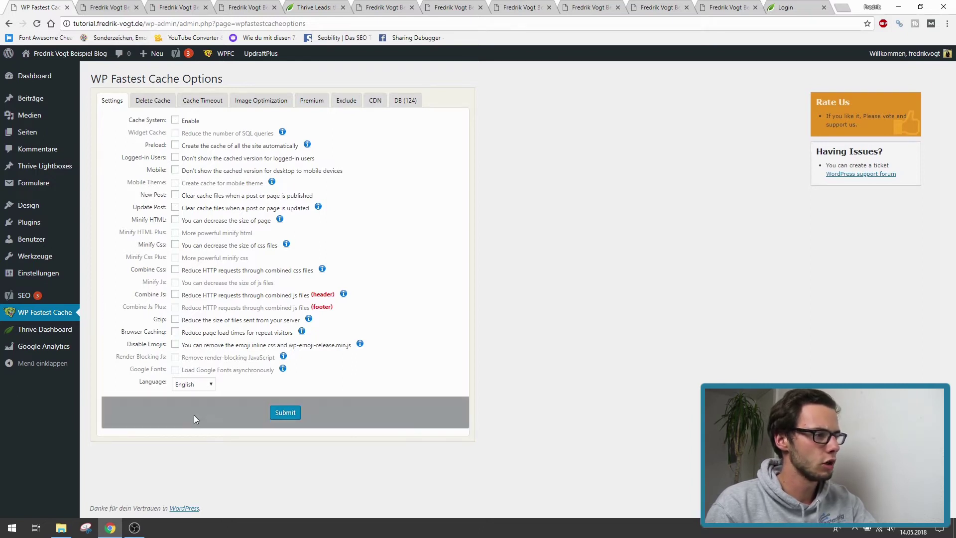
click(175, 121)
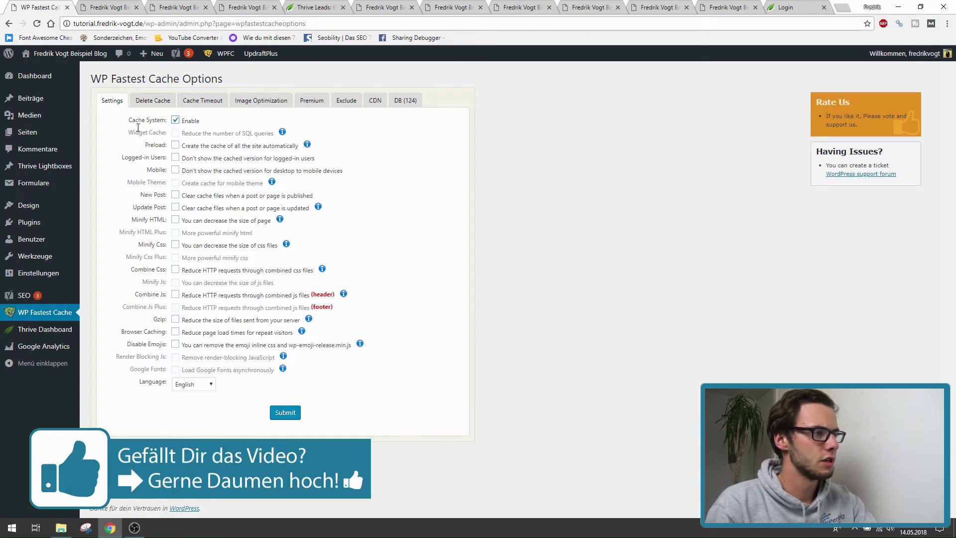
drag(128, 120, 169, 122)
click(177, 147)
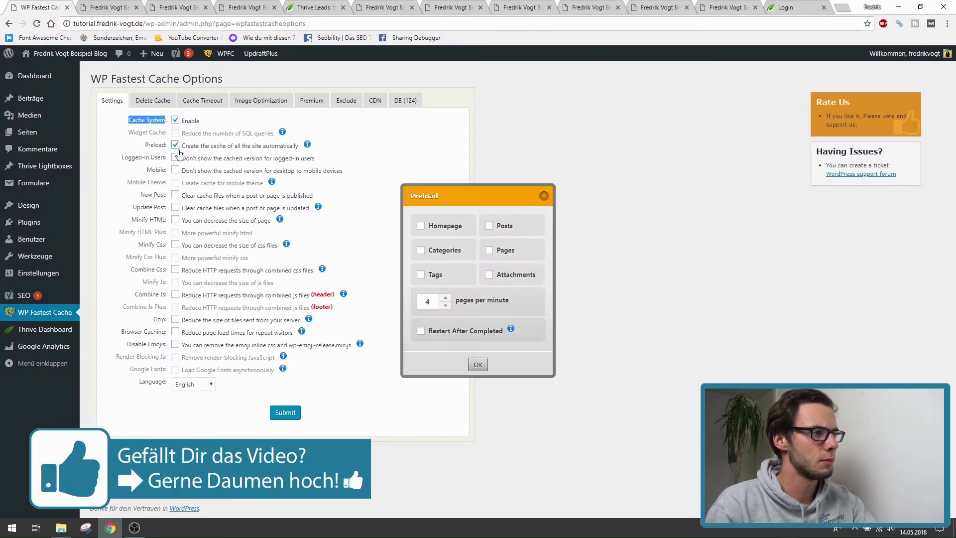
click(474, 365)
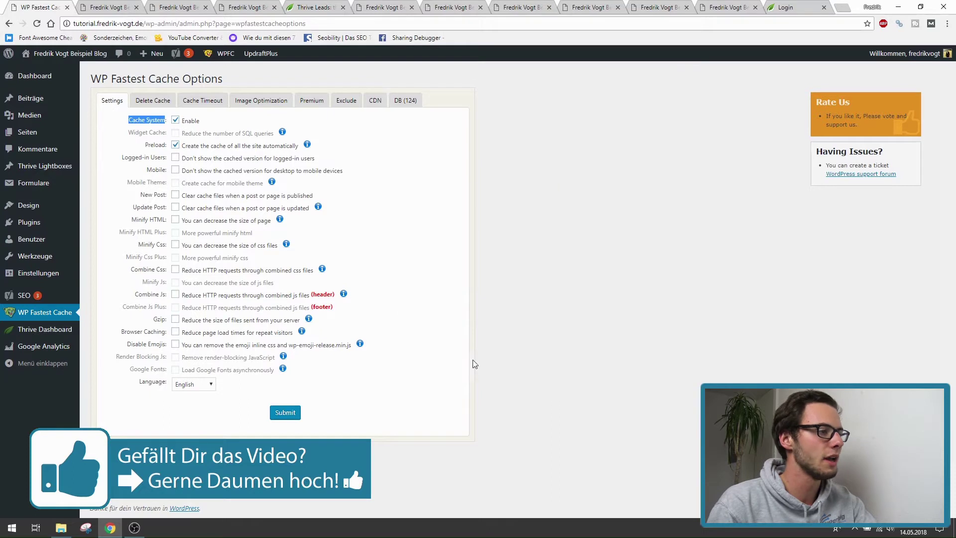
- Enable logged-in and mobile options, post clear-on-publish/update, HTML/CSS minify, and CSS/JS combine
click(175, 158)
click(176, 170)
click(176, 195)
click(175, 207)
click(176, 219)
click(175, 245)
click(175, 269)
click(176, 294)
- Enable Gzip, browser caching and emoji removal, and settle the update-post and new-post dialogs
click(175, 319)
click(176, 332)
click(176, 344)
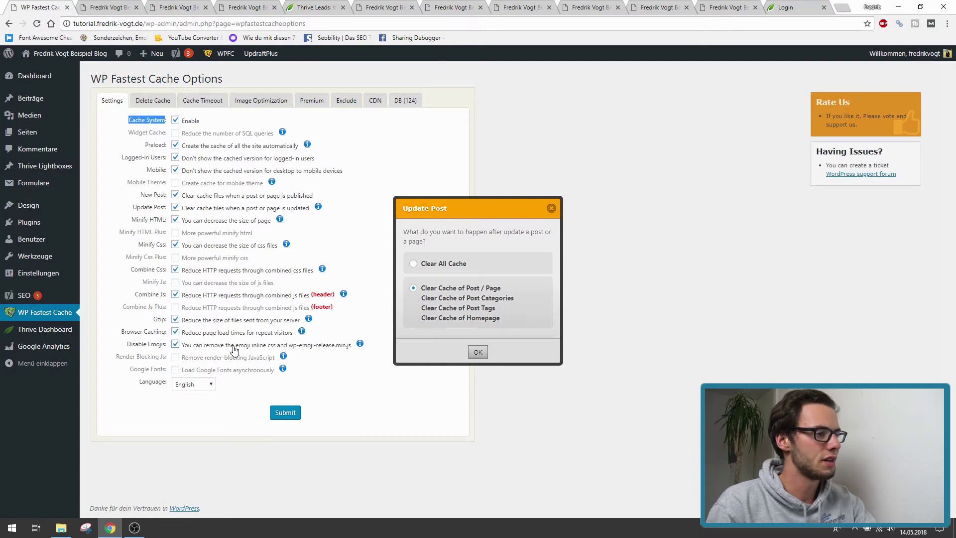
click(473, 352)
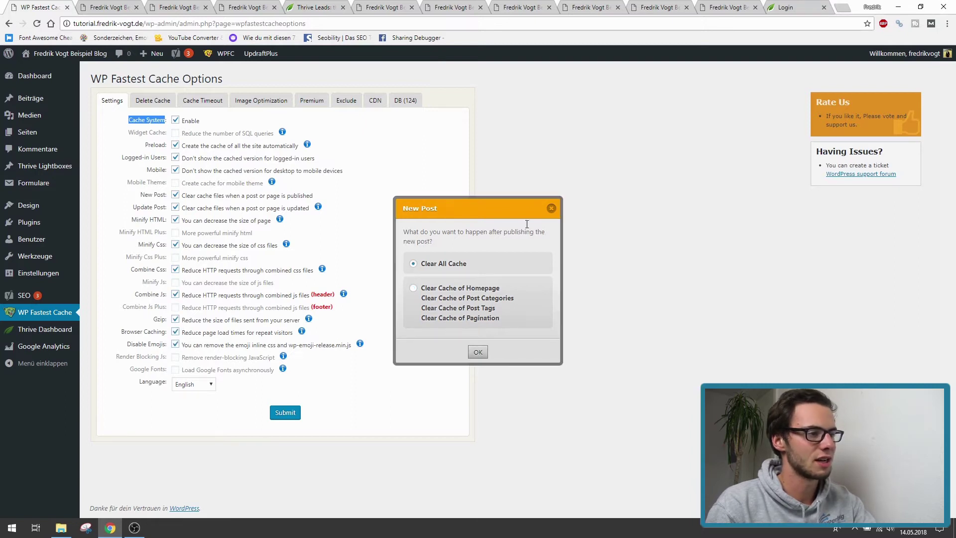
click(551, 209)
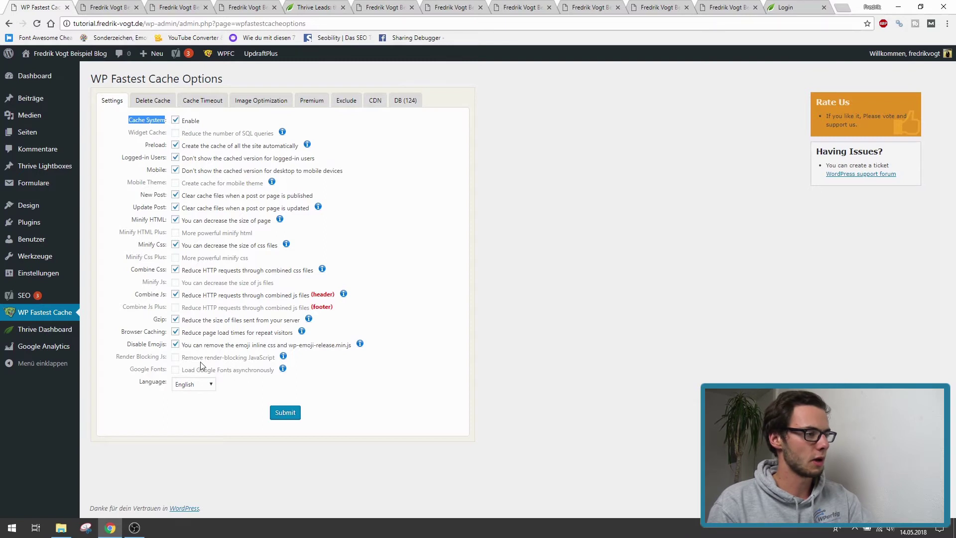
click(198, 389)
- Set the plugin language to Deutsch, submit the settings, and view the WP Fastest Cache info tab
click(186, 262)
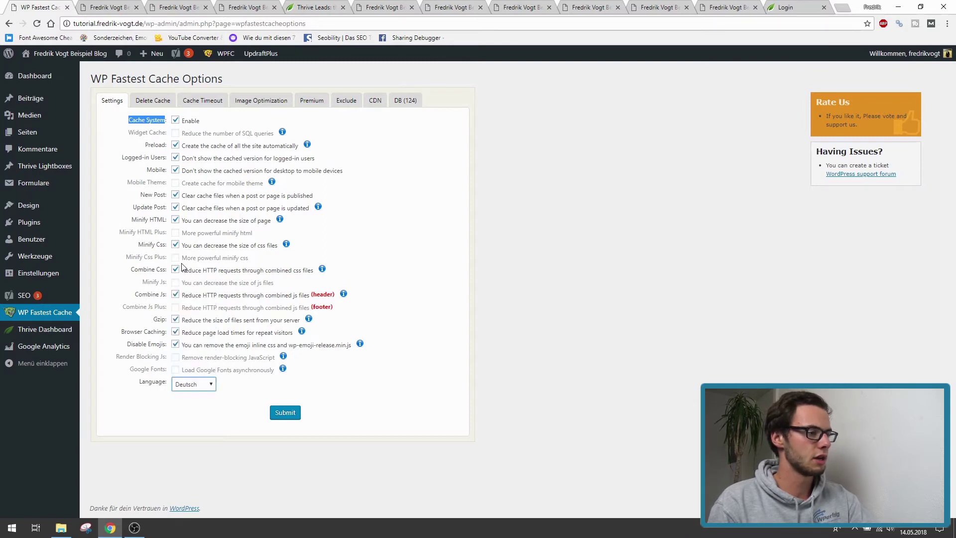
click(283, 417)
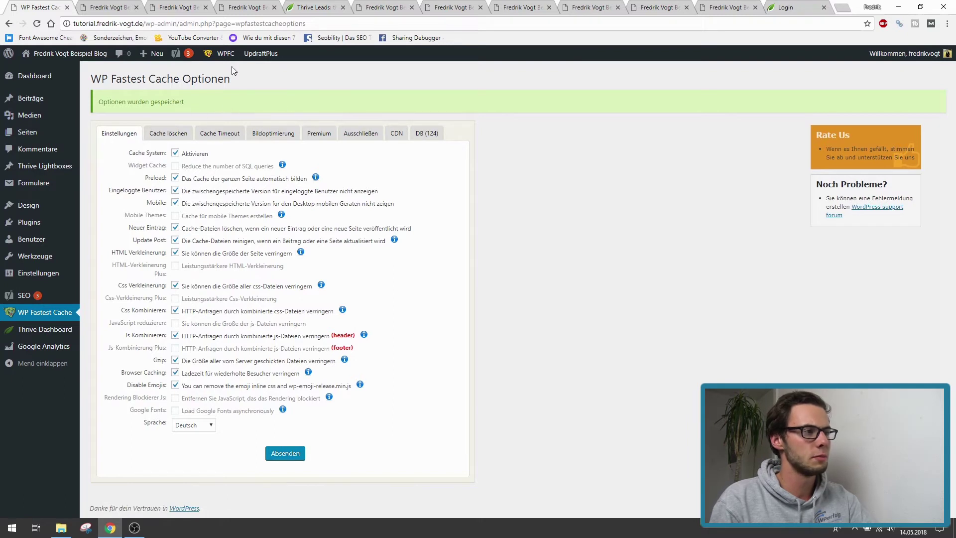
mouse_move(226, 54)
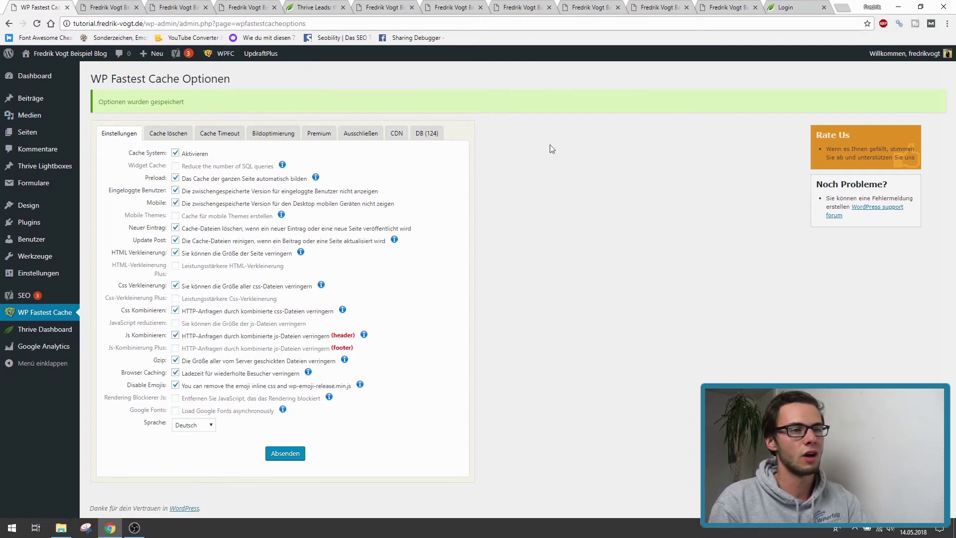
click(80, 5)
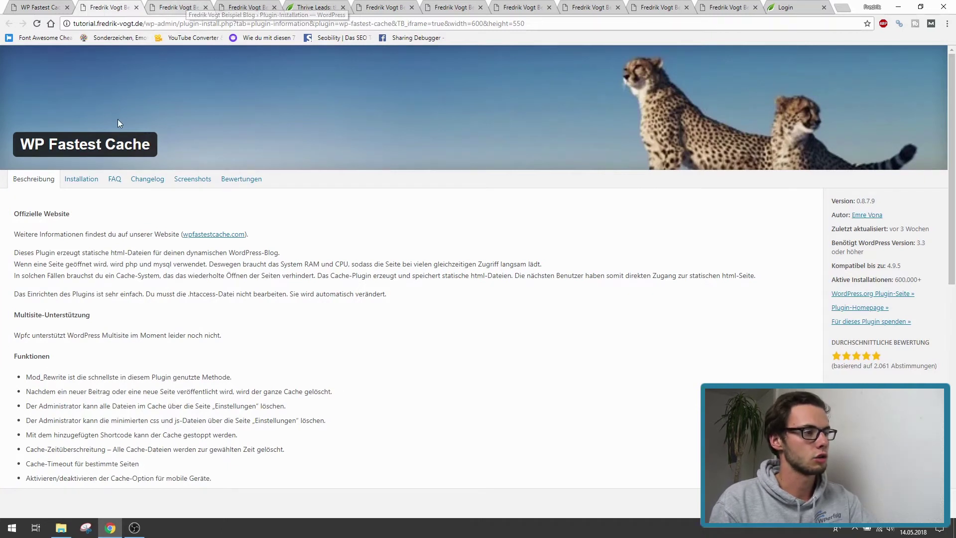
- Open the Beiträge list in a new tab and edit the post 'Pizza selber machen'
click(164, 4)
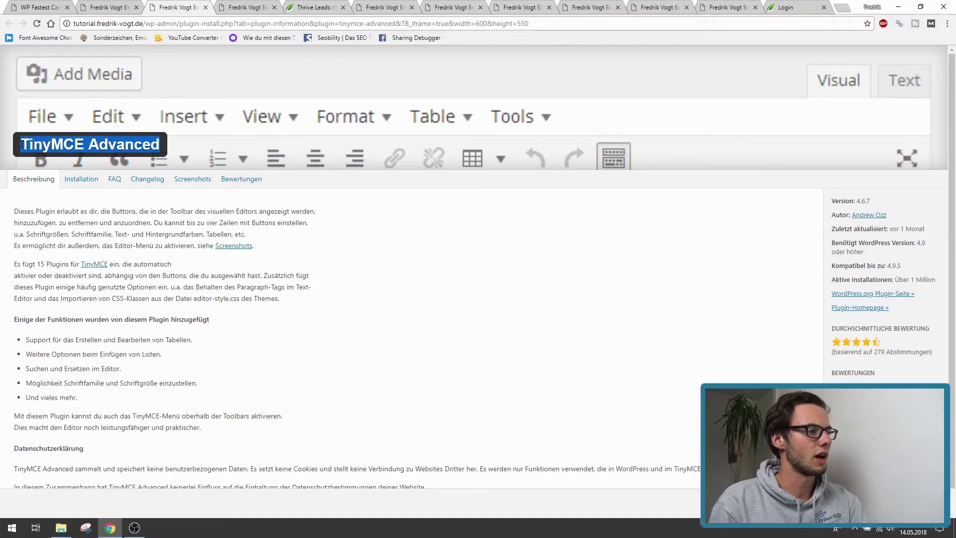
click(38, 5)
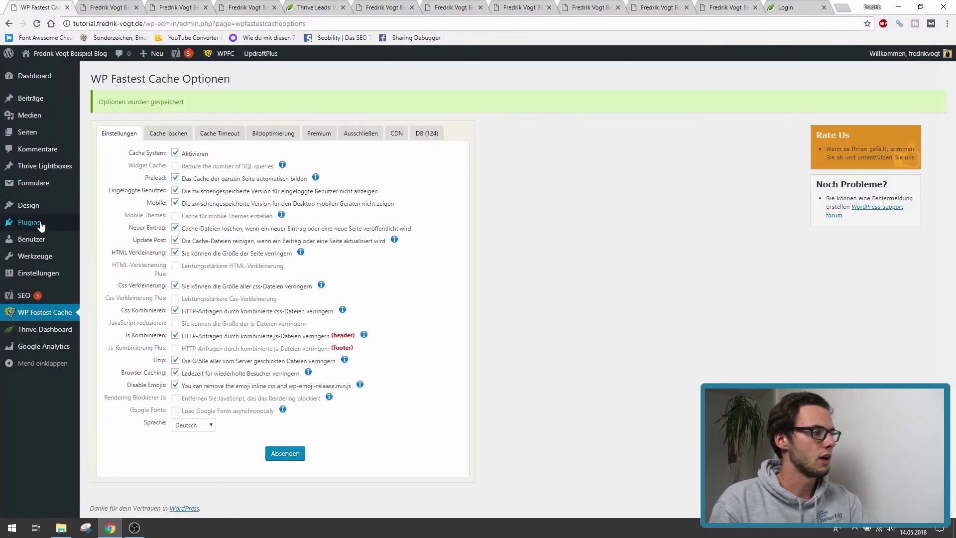
middle_click(40, 107)
click(795, 7)
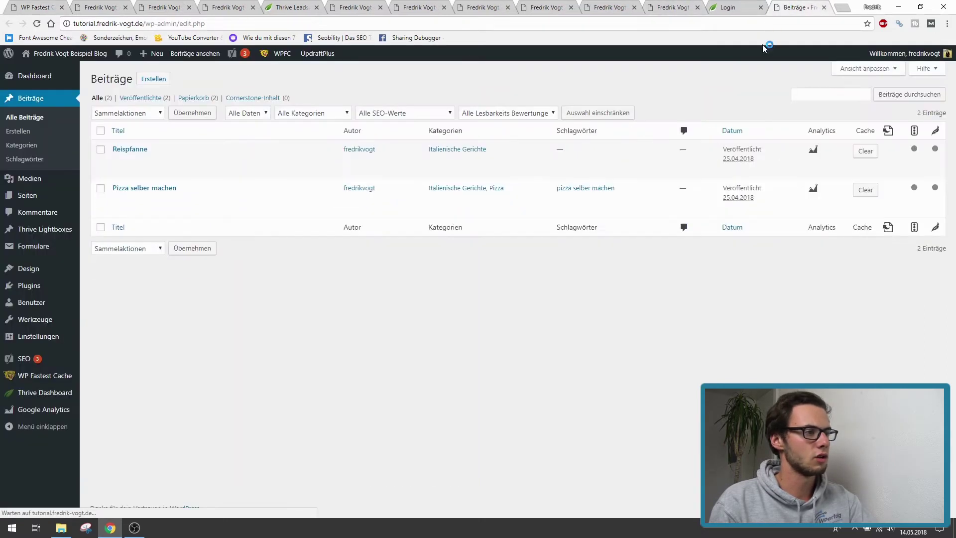
click(122, 200)
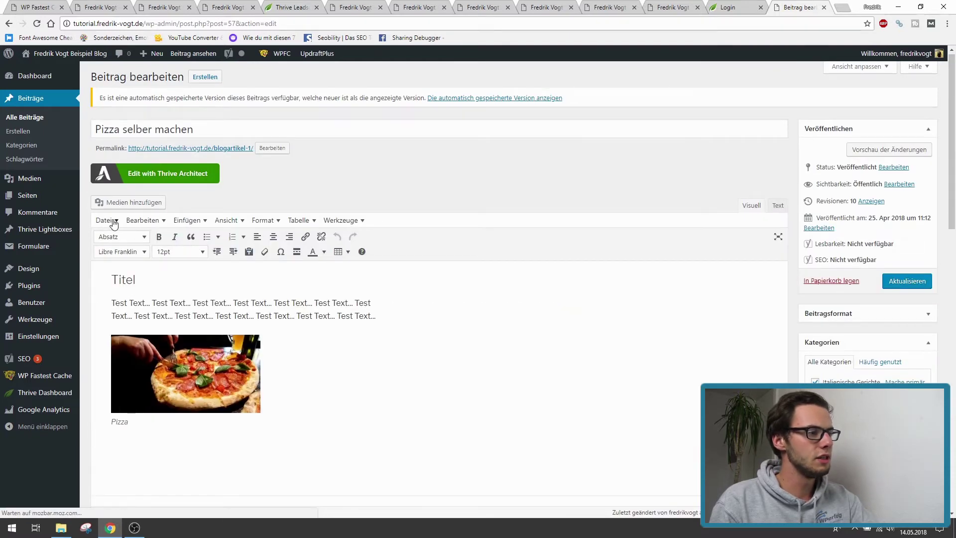
- Browse the editor's Insert, Edit, View and Table menus and paragraph formats, briefly checking TinyMCE Advanced details
click(187, 221)
click(185, 222)
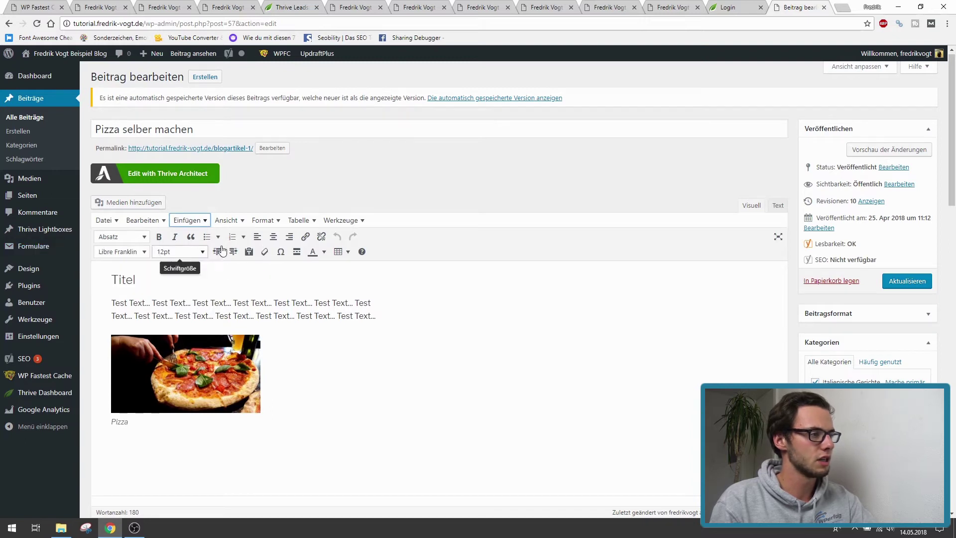
click(141, 220)
click(145, 221)
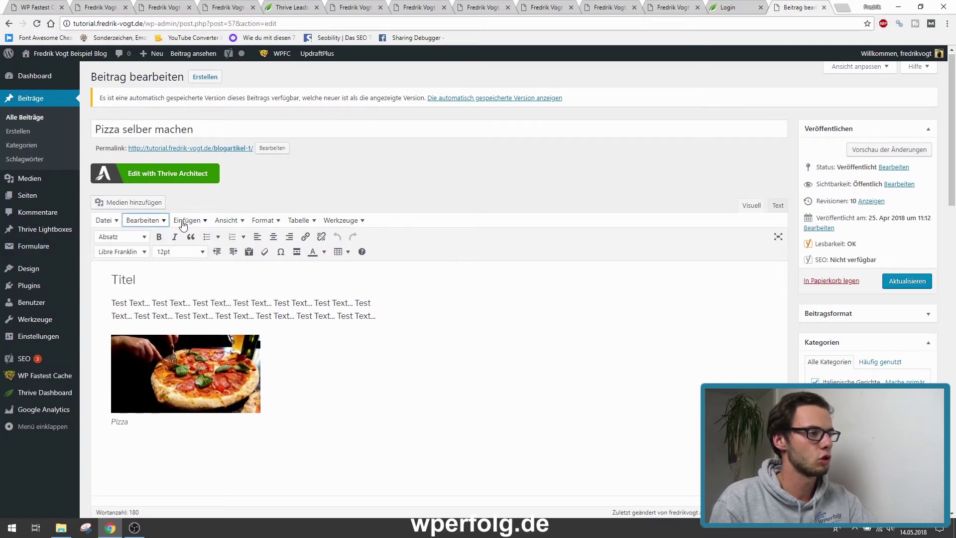
click(226, 220)
mouse_move(341, 220)
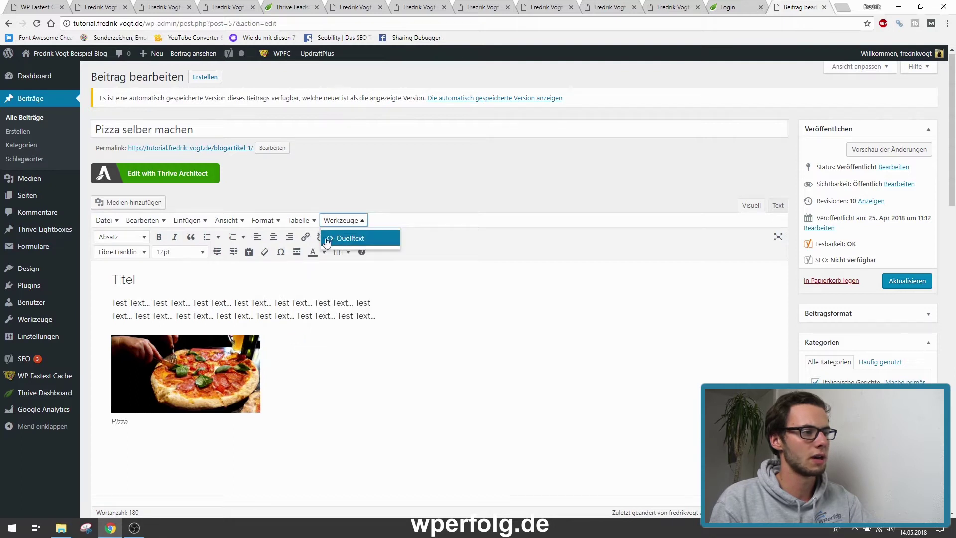
click(125, 239)
click(125, 240)
click(158, 6)
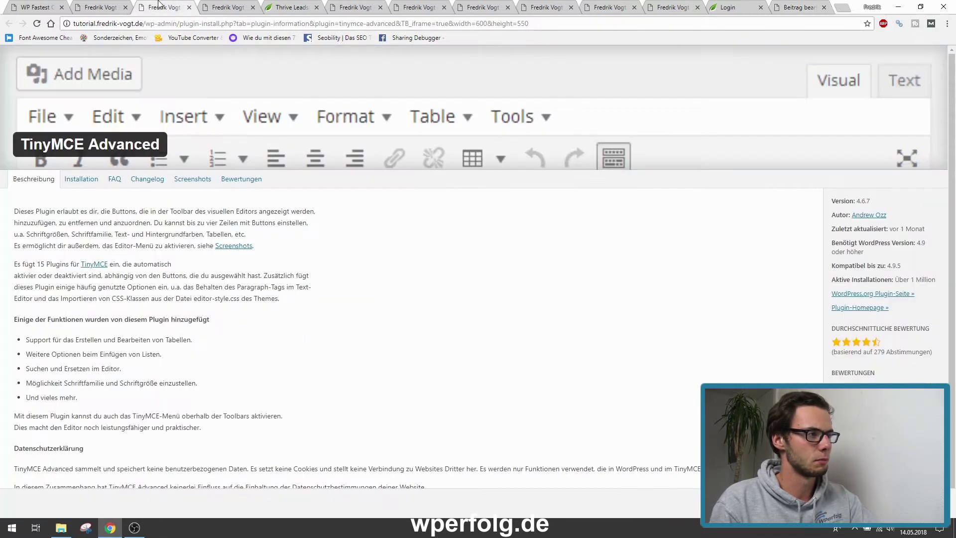
drag(161, 143, 24, 143)
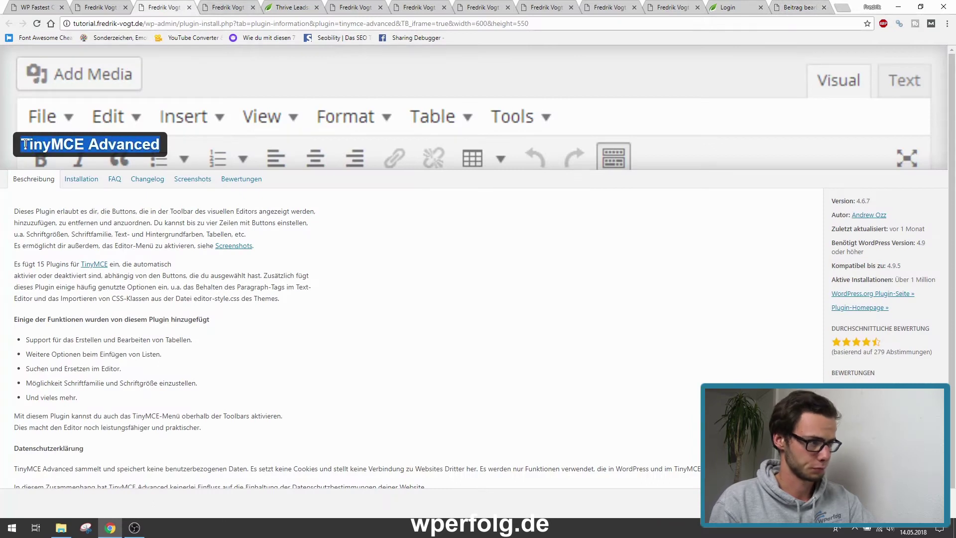
click(787, 6)
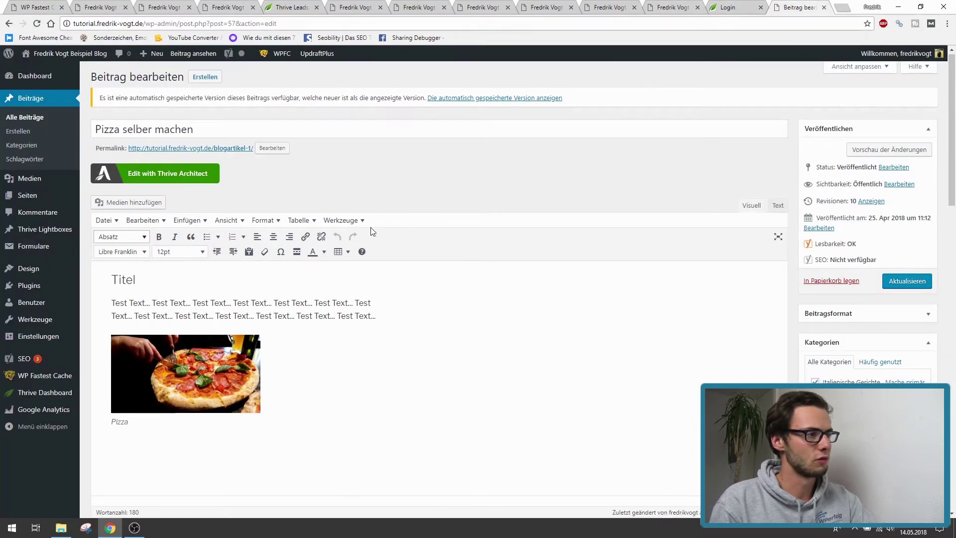
- Look through the File, Insert, View and Format menus and the font family and size dropdowns
click(106, 220)
click(104, 221)
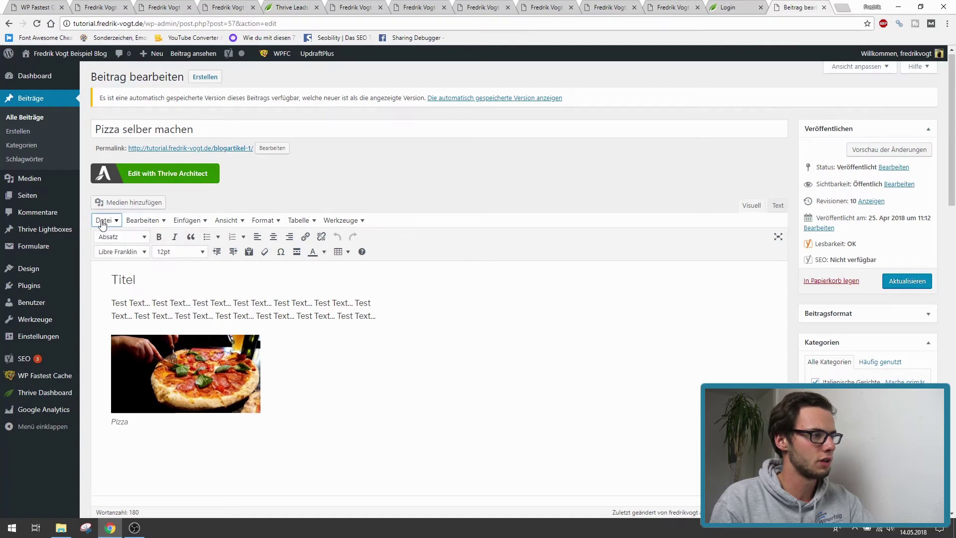
click(187, 220)
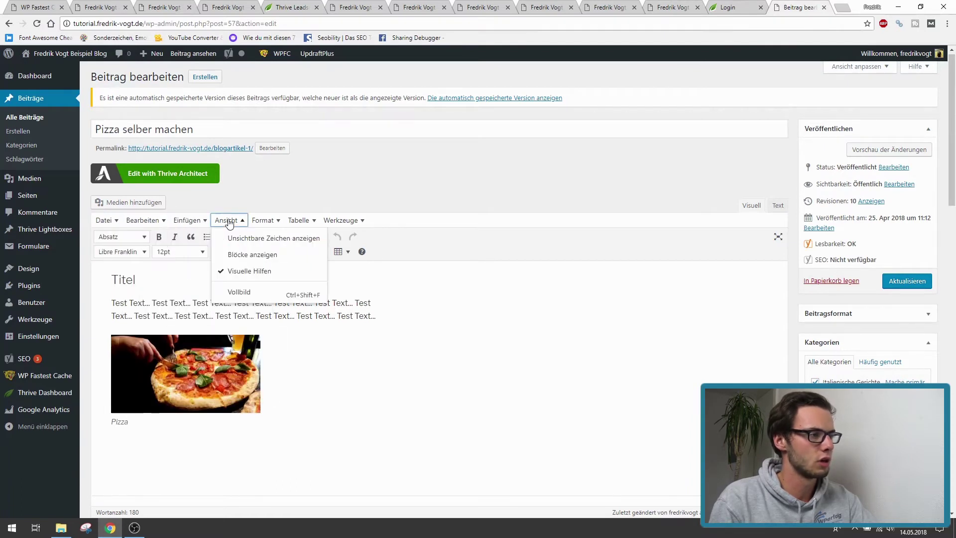
mouse_move(257, 222)
mouse_move(300, 229)
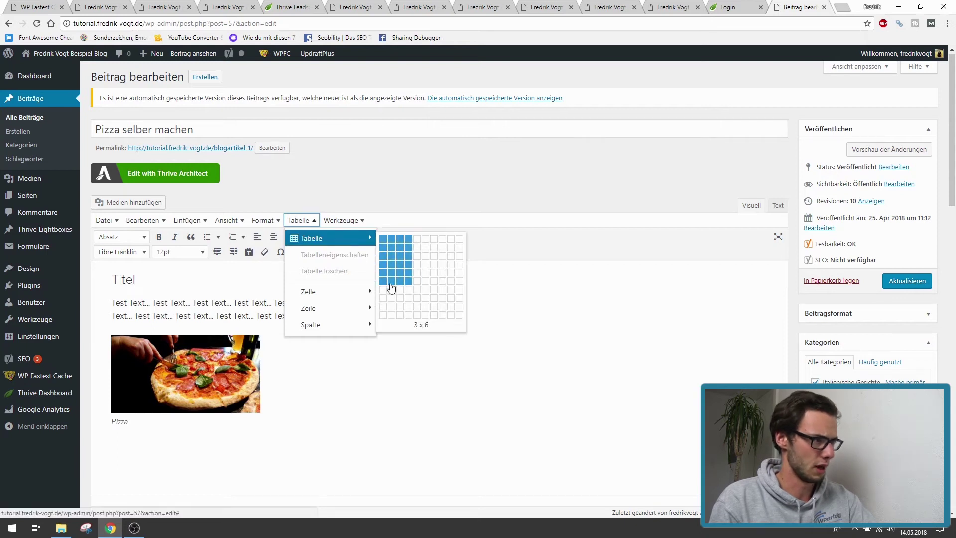
click(115, 252)
click(113, 253)
click(113, 252)
click(116, 252)
click(177, 252)
click(184, 254)
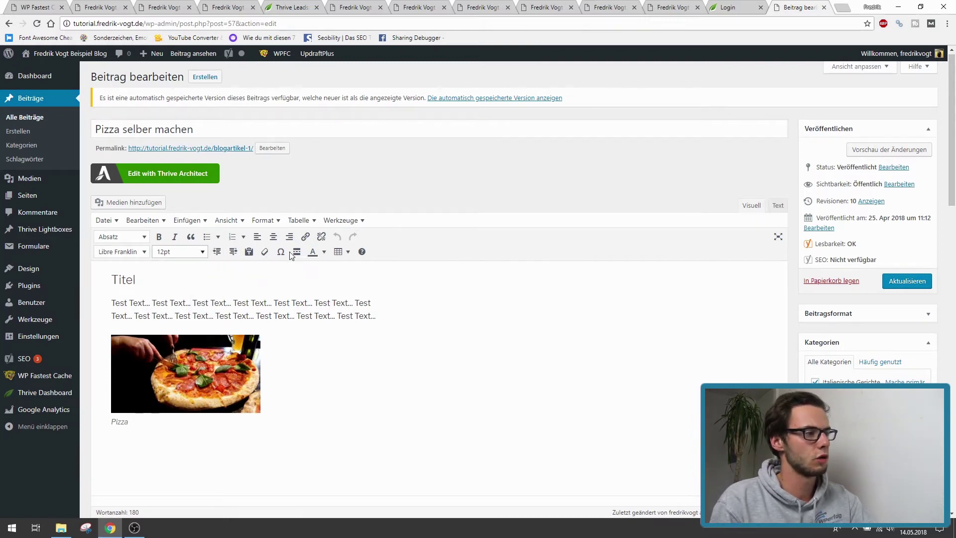
- Scroll through the post content, then view the TinyMCE Advanced plugin information
scroll(297, 337, down, 5)
scroll(225, 390, up, 6)
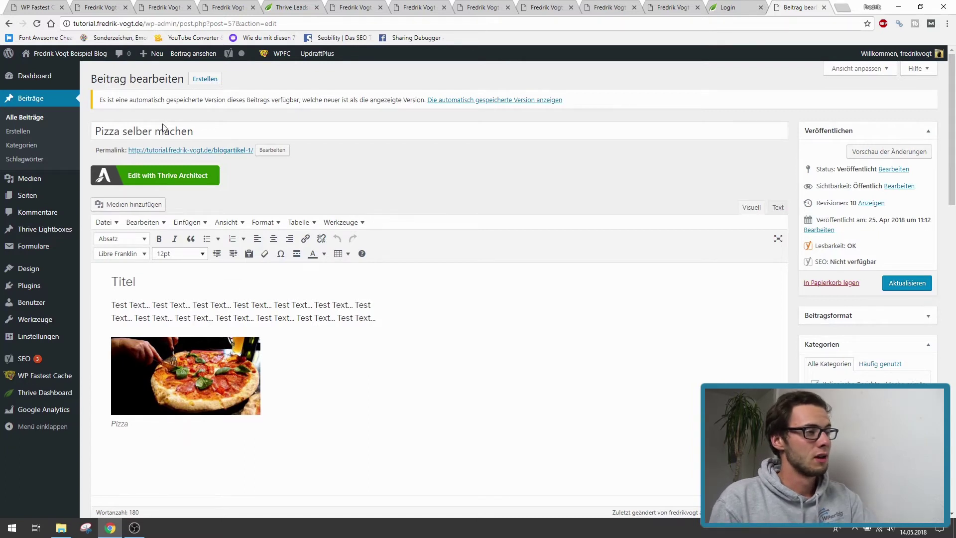
click(149, 5)
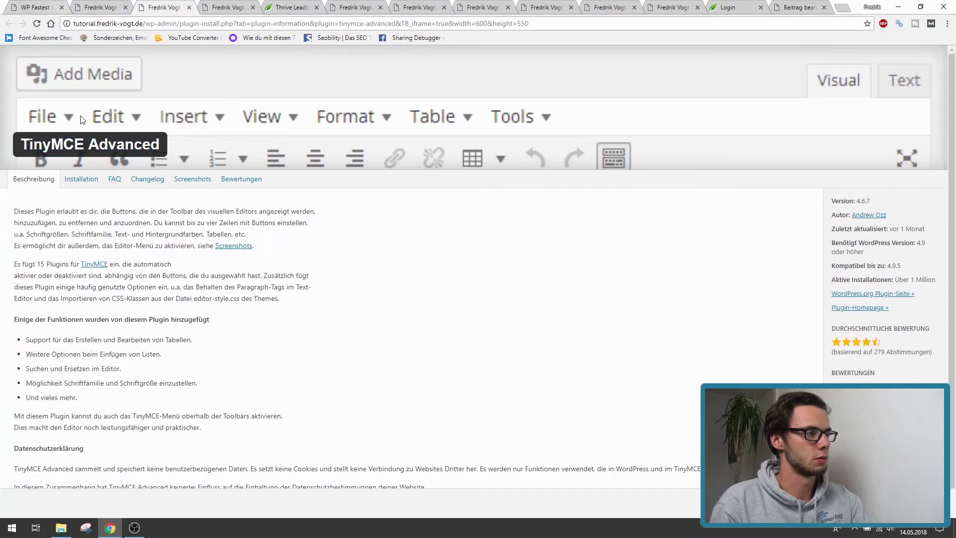
- Cycle through the TinyMCE Advanced, WP Fastest Cache and GADWP plugin info tabs, reading the GADWP description
triple_click(57, 140)
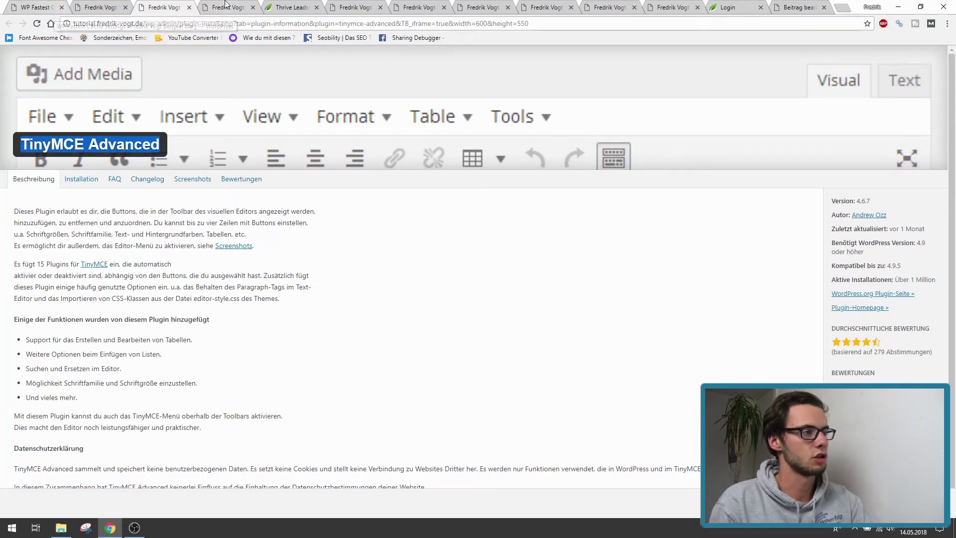
key(ctrl+1)
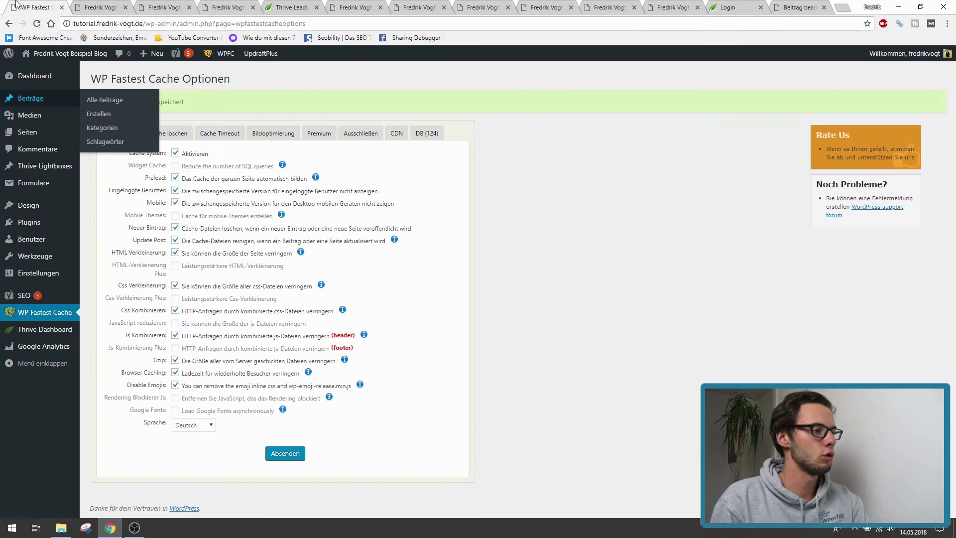
click(93, 4)
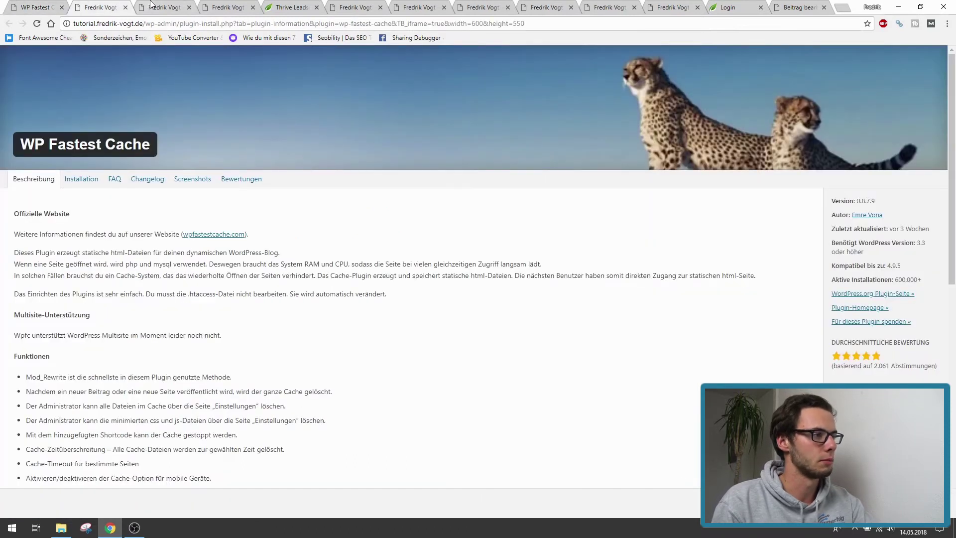
click(151, 4)
click(799, 5)
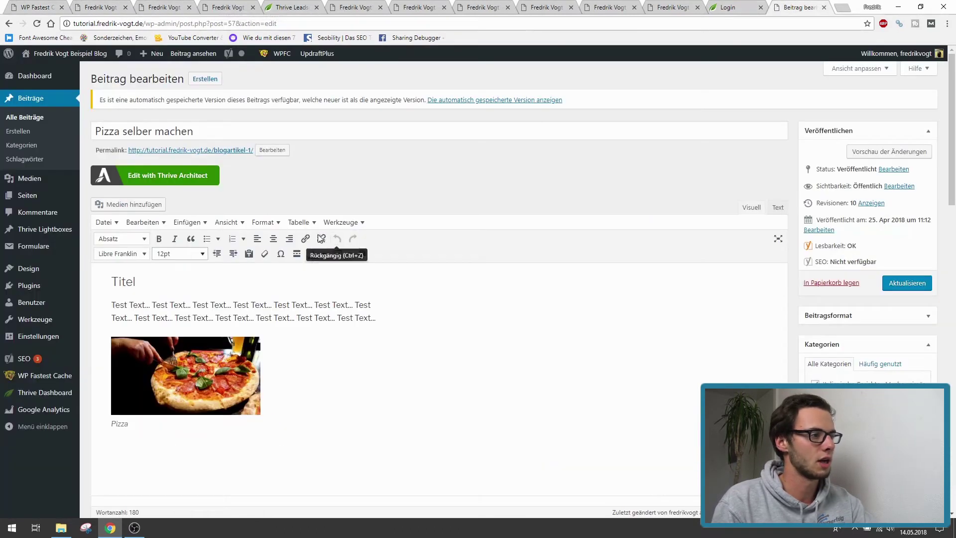
mouse_move(29, 202)
click(169, 7)
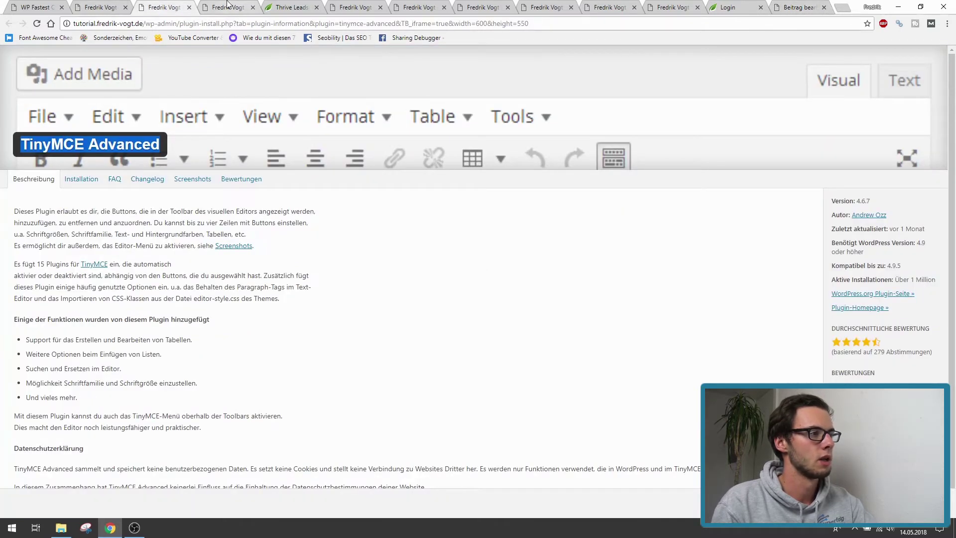
click(228, 7)
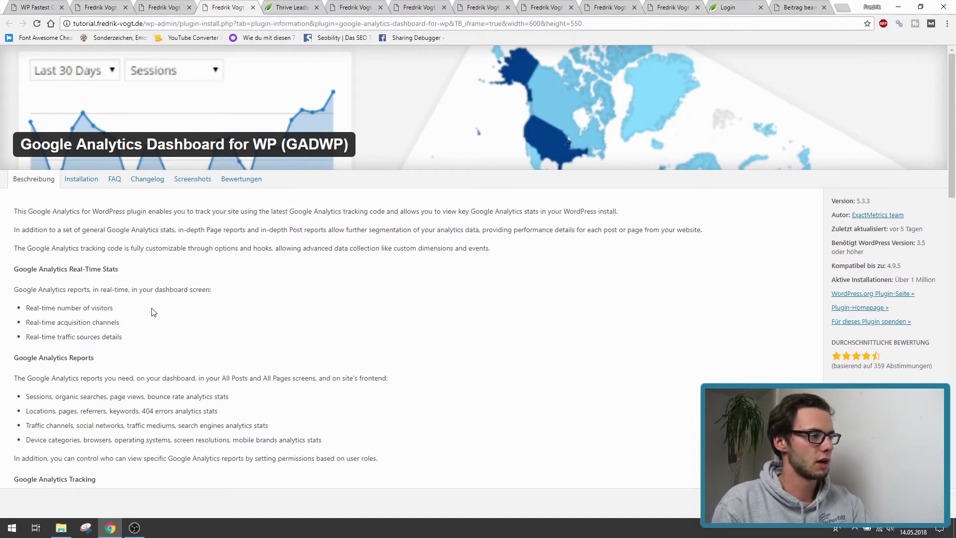
mouse_move(127, 342)
mouse_down()
mouse_move(87, 324)
mouse_move(15, 220)
mouse_move(105, 338)
mouse_move(127, 342)
mouse_up()
click(15, 223)
click(123, 333)
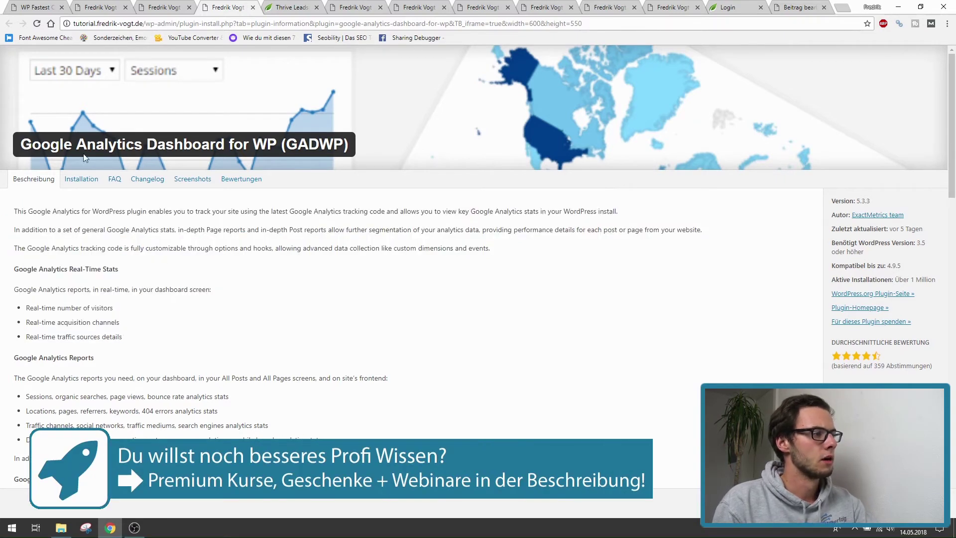
drag(18, 149, 353, 154)
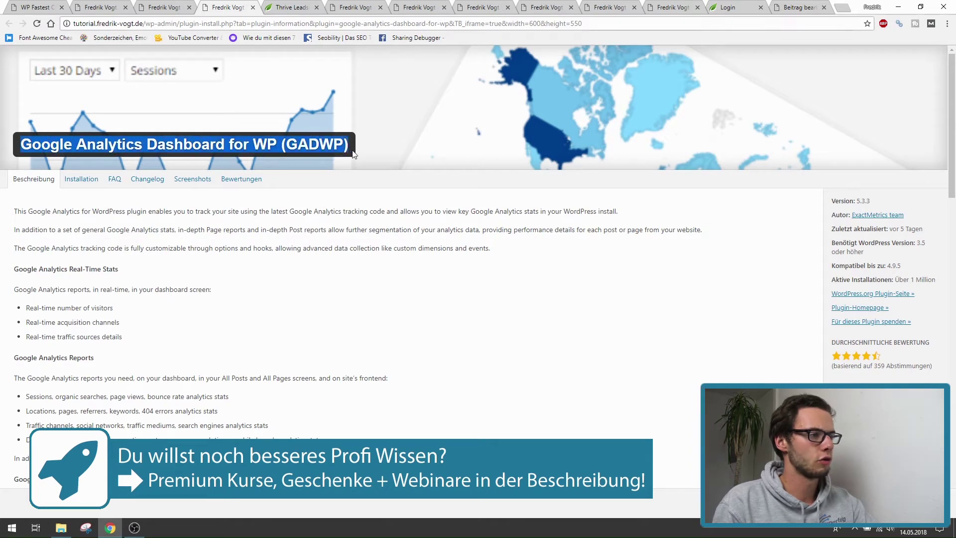
- Open the Google Analytics plugin settings to see its authorization requirement, then go to the Dashboard
click(35, 7)
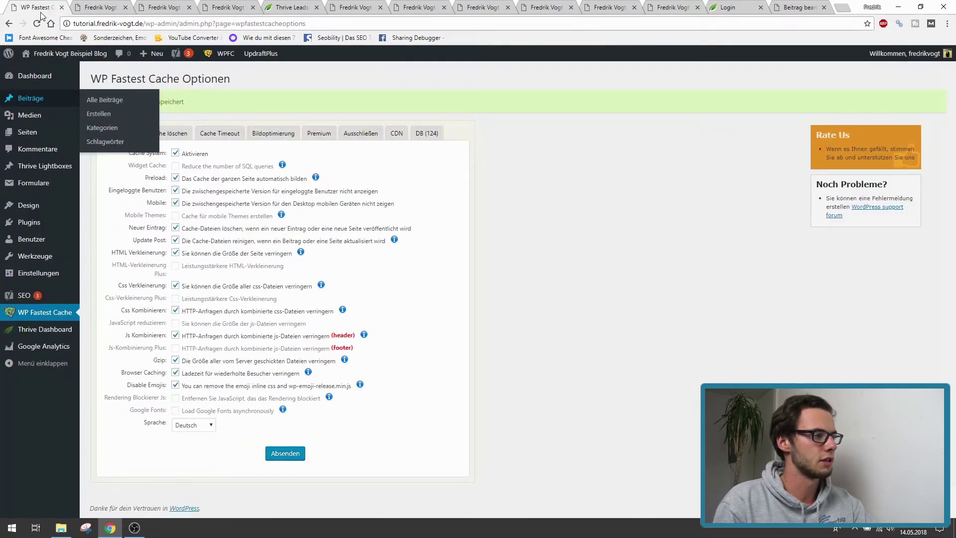
mouse_move(13, 275)
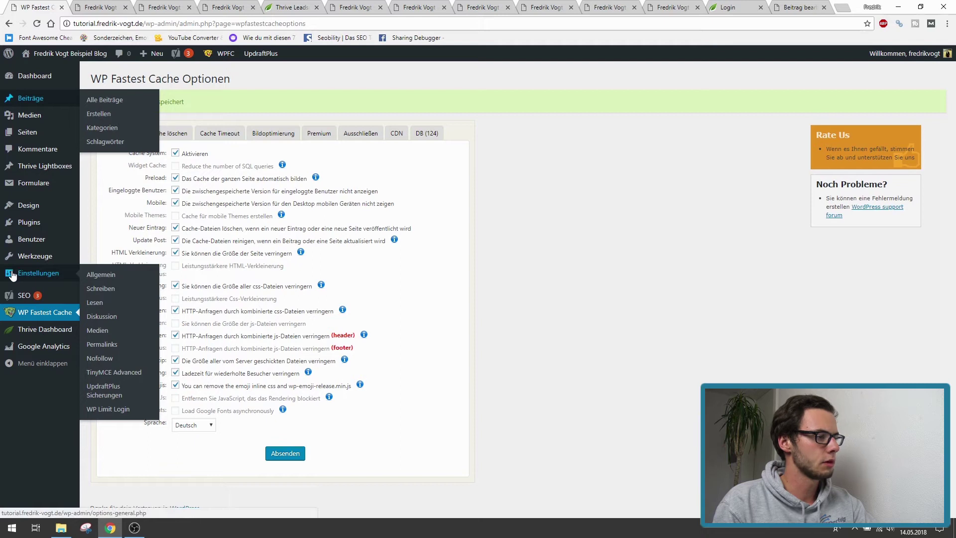
mouse_move(30, 350)
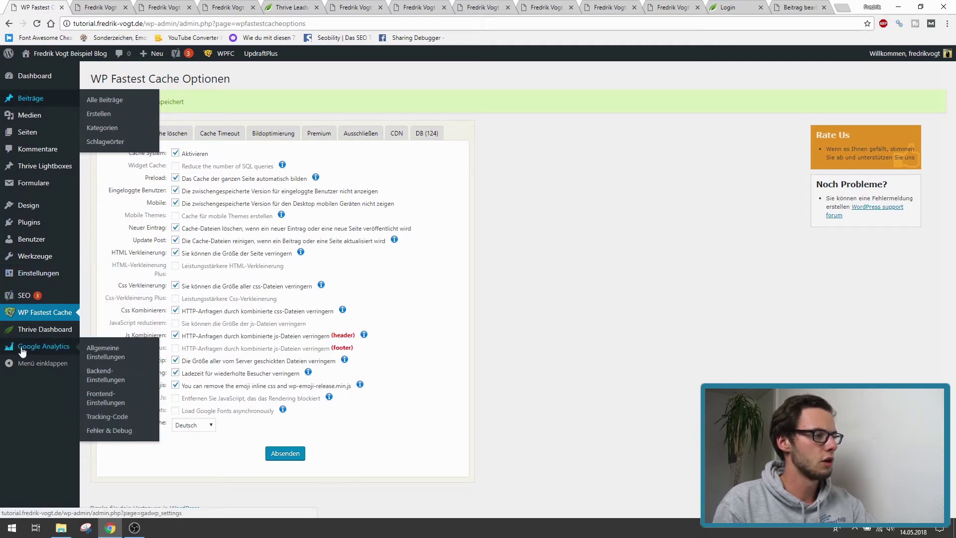
click(24, 347)
click(239, 4)
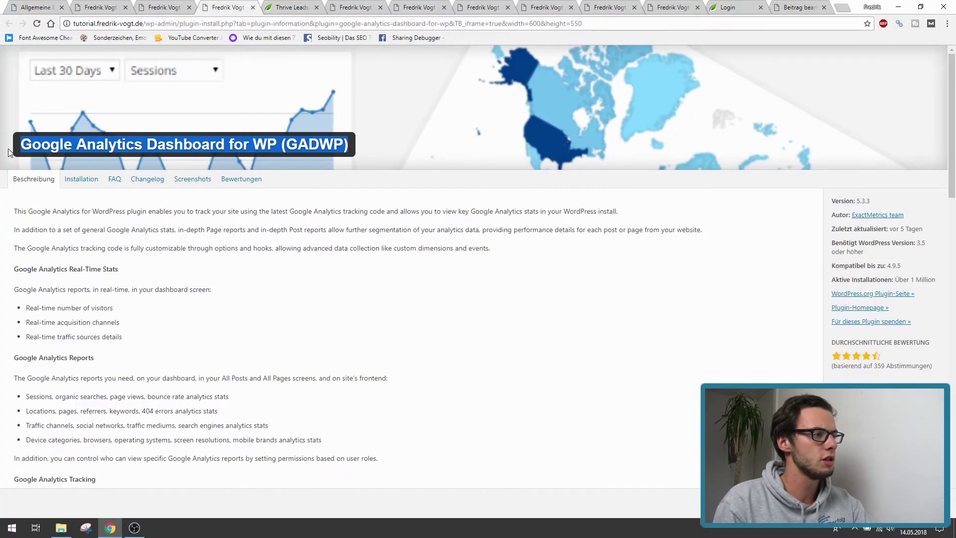
click(36, 7)
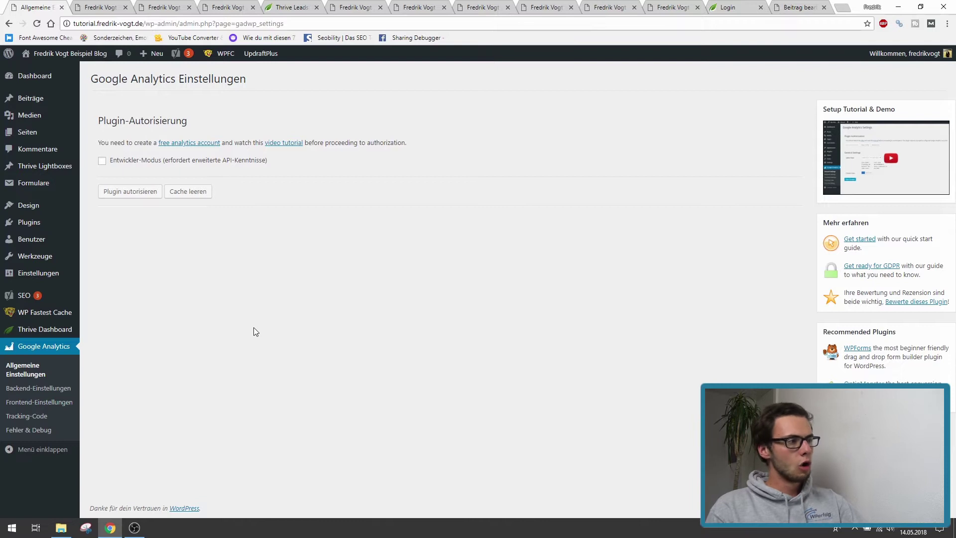
click(39, 78)
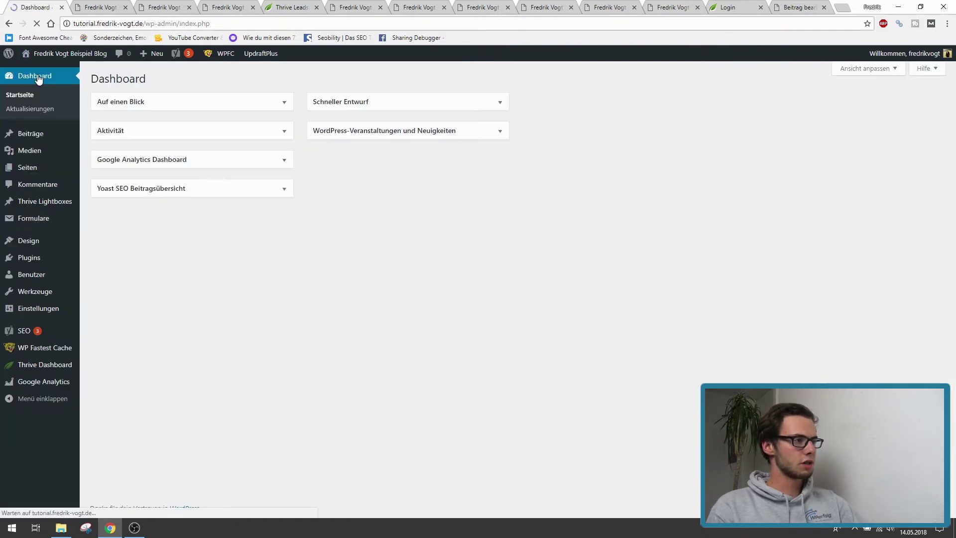
- Expand the Google Analytics Dashboard widget to read its authorization notice, collapse it, and view GADWP info
click(186, 160)
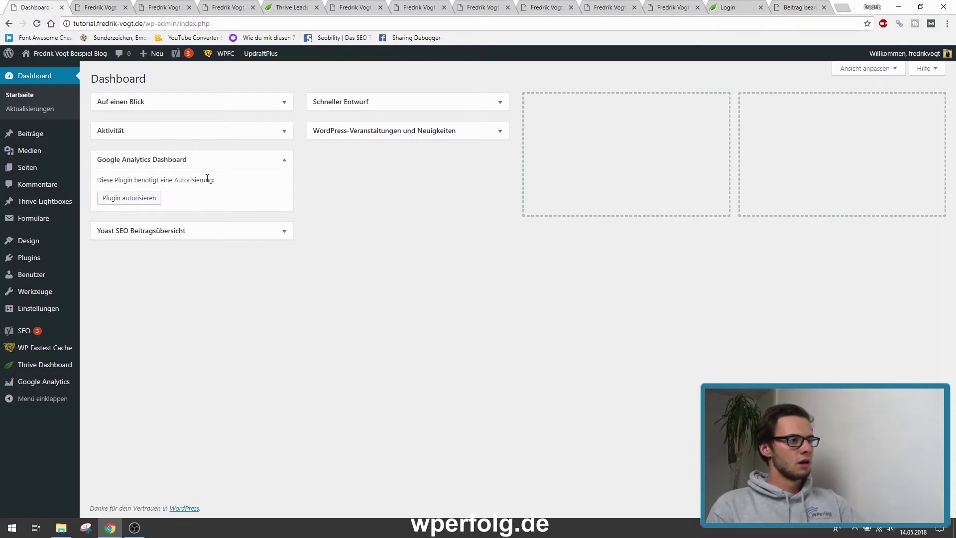
click(285, 162)
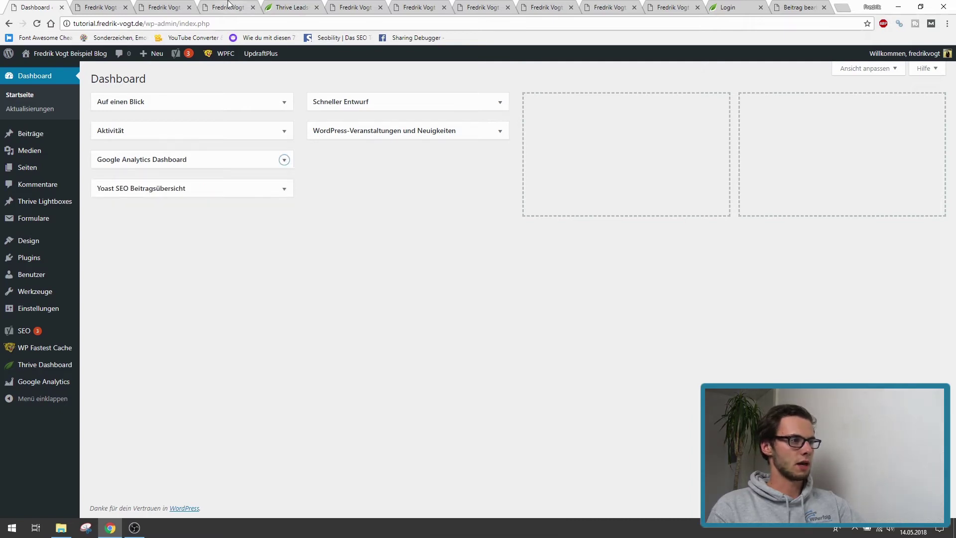
click(228, 7)
click(252, 128)
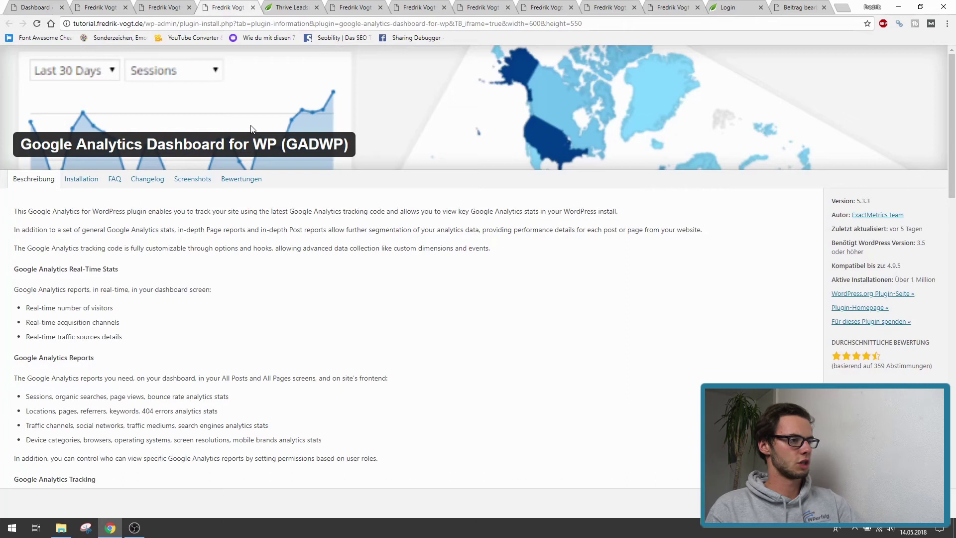
- Read the Thrive Leads page headline and scroll down to the ThriveBox, Sticky Ribbon and In-Line Forms types
click(296, 7)
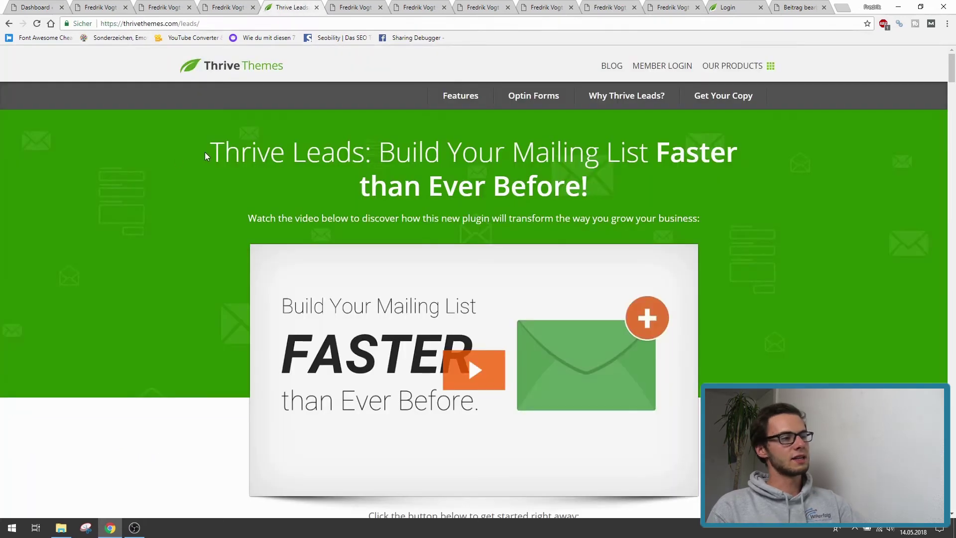
drag(214, 149, 590, 195)
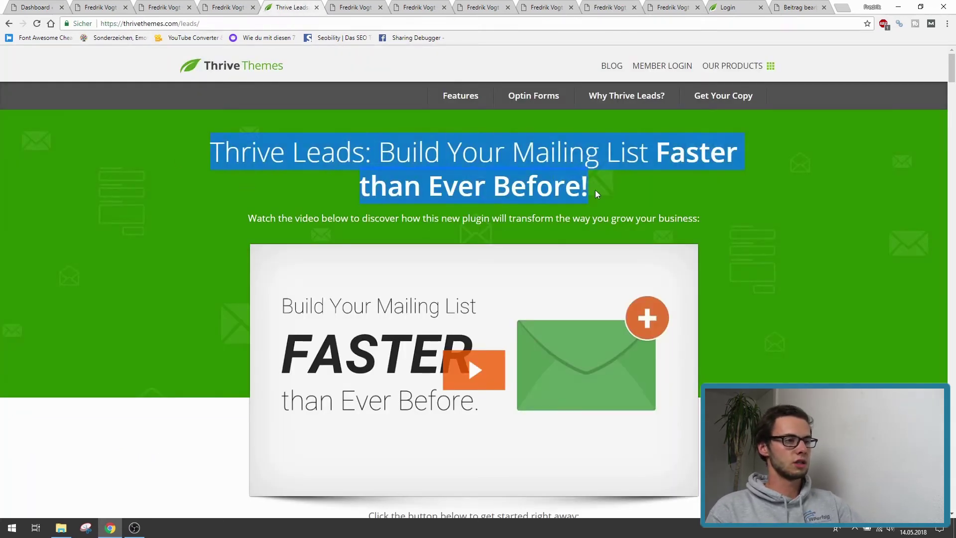
click(596, 191)
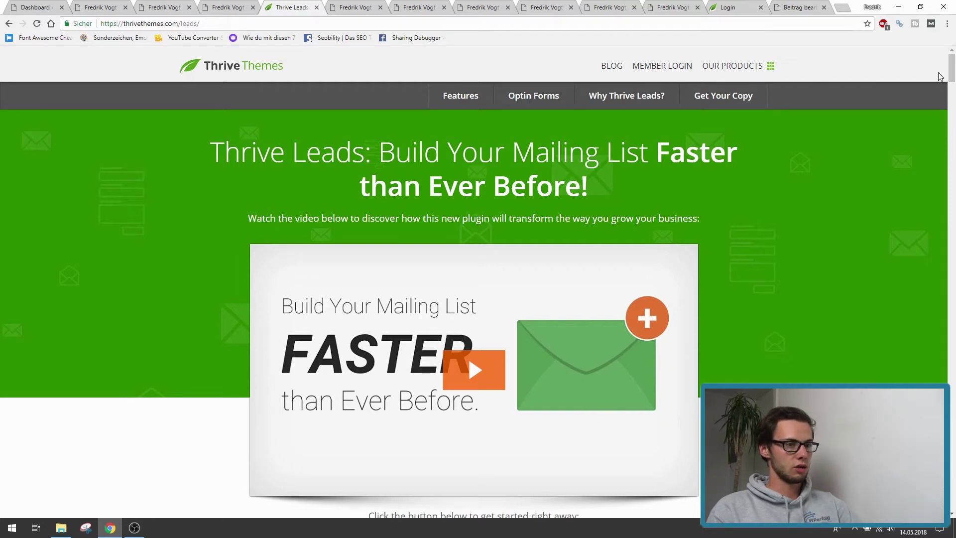
drag(211, 145, 370, 152)
click(371, 152)
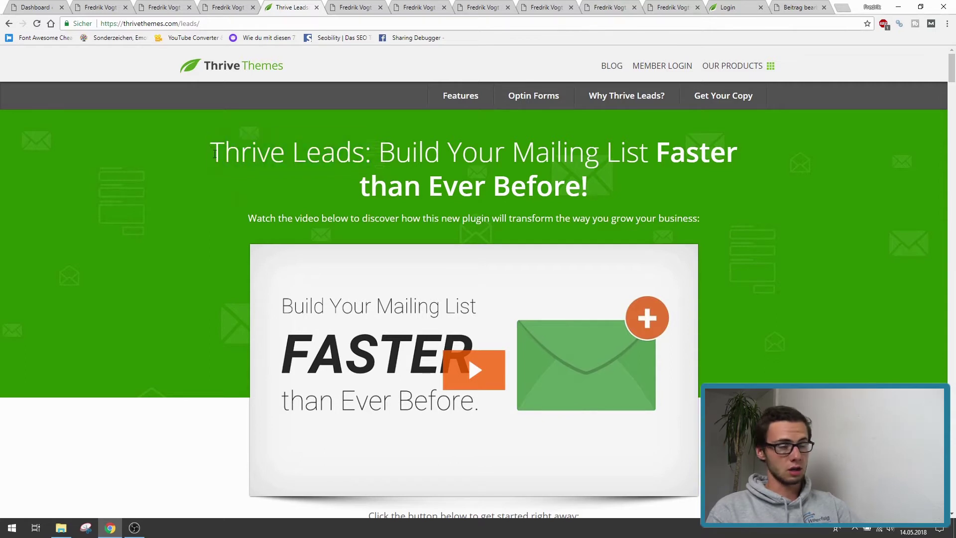
drag(219, 149, 188, 133)
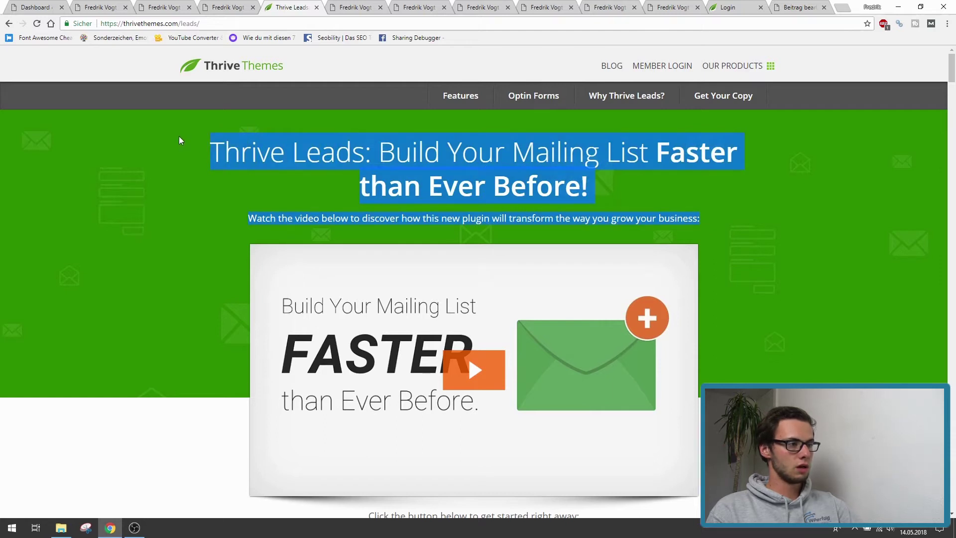
click(210, 154)
drag(952, 70, 952, 177)
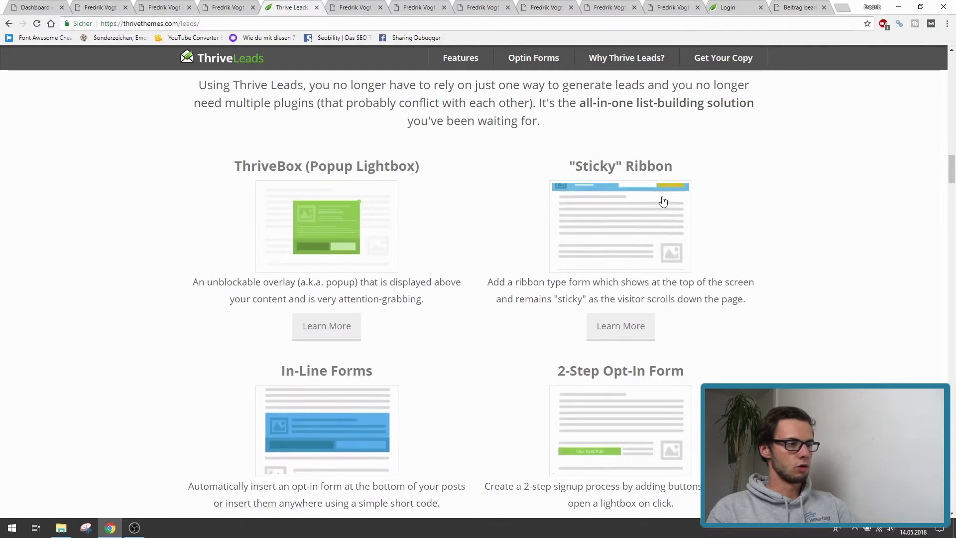
scroll(488, 289, down, 3)
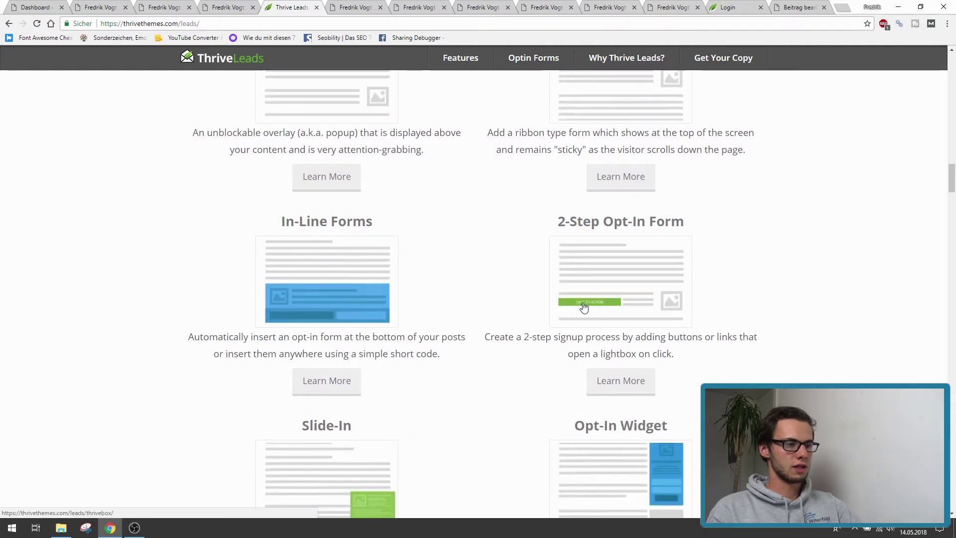
scroll(548, 288, down, 4)
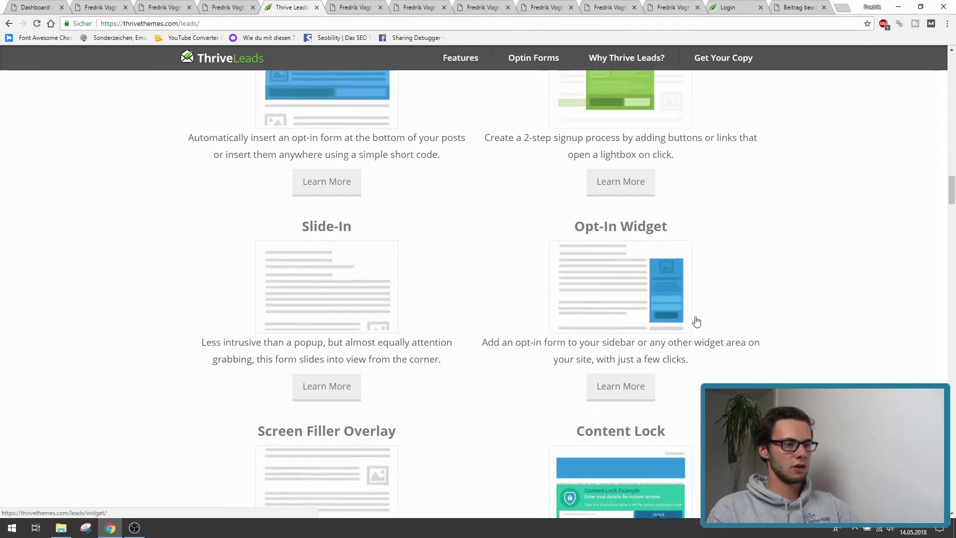
scroll(663, 259, down, 2)
scroll(381, 377, down, 3)
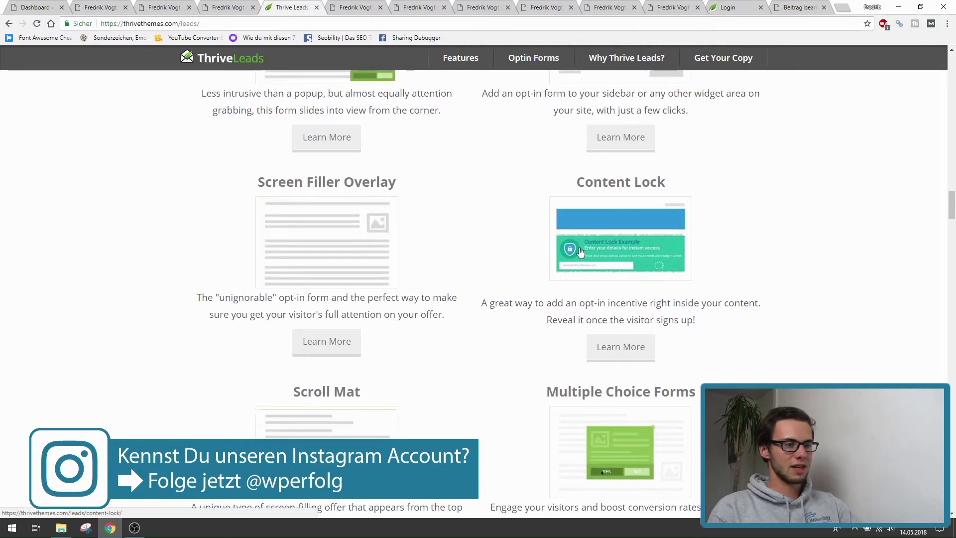
scroll(571, 298, down, 3)
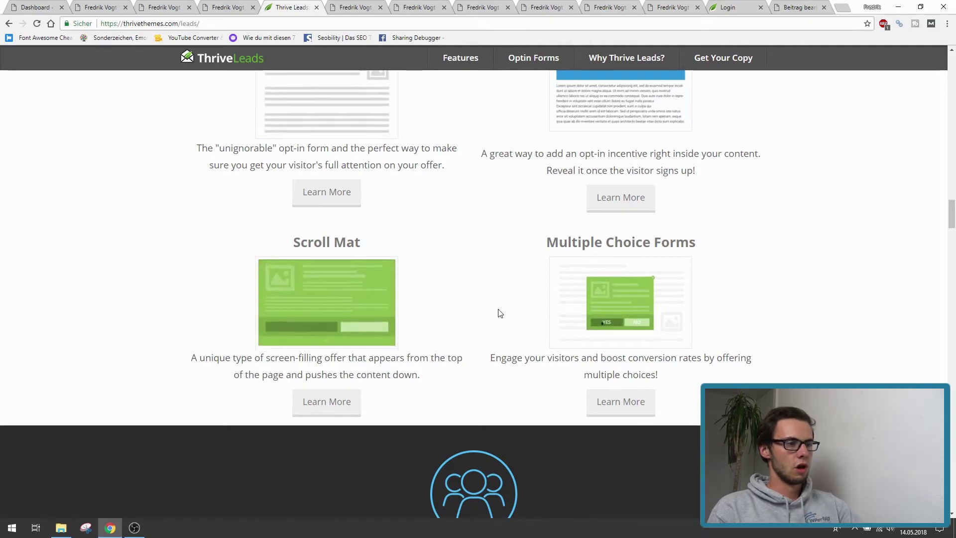
triple_click(511, 265)
click(510, 264)
scroll(495, 312, up, 20)
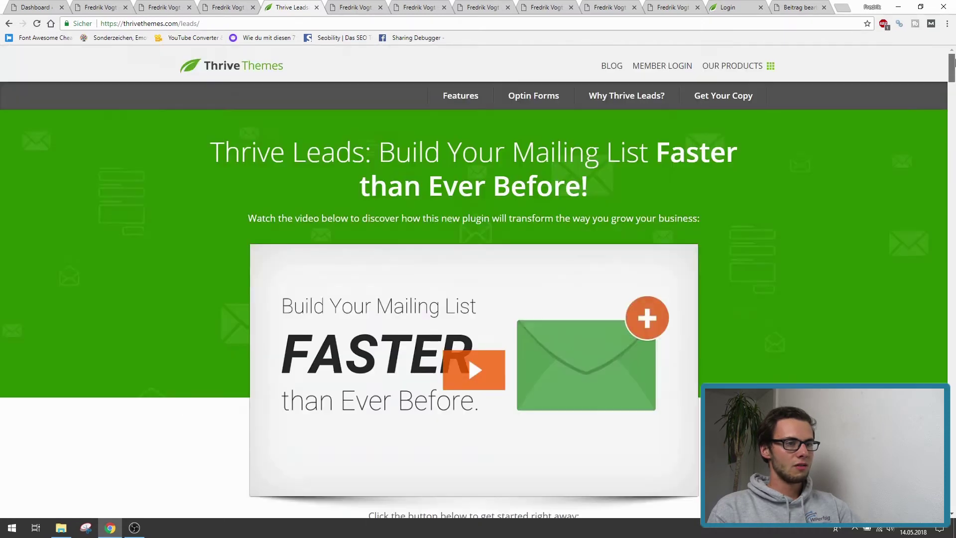
mouse_move(953, 62)
mouse_down()
mouse_move(954, 511)
mouse_move(933, 188)
mouse_move(948, 143)
mouse_move(952, 44)
mouse_move(950, 120)
mouse_move(933, 175)
mouse_move(947, 449)
mouse_move(933, 208)
mouse_move(955, 62)
mouse_up()
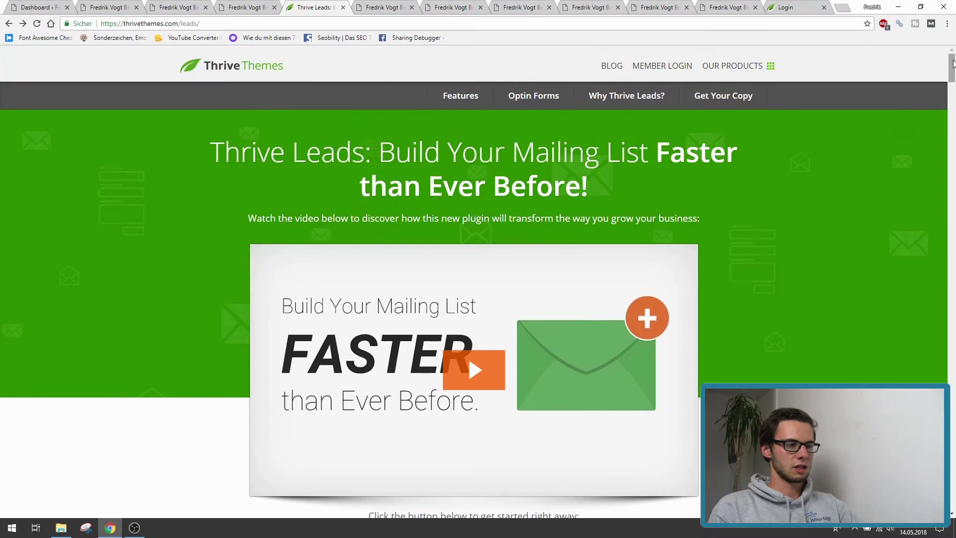
- Open Thrive Leads in a new tab and create a lead group named 'test'
click(55, 6)
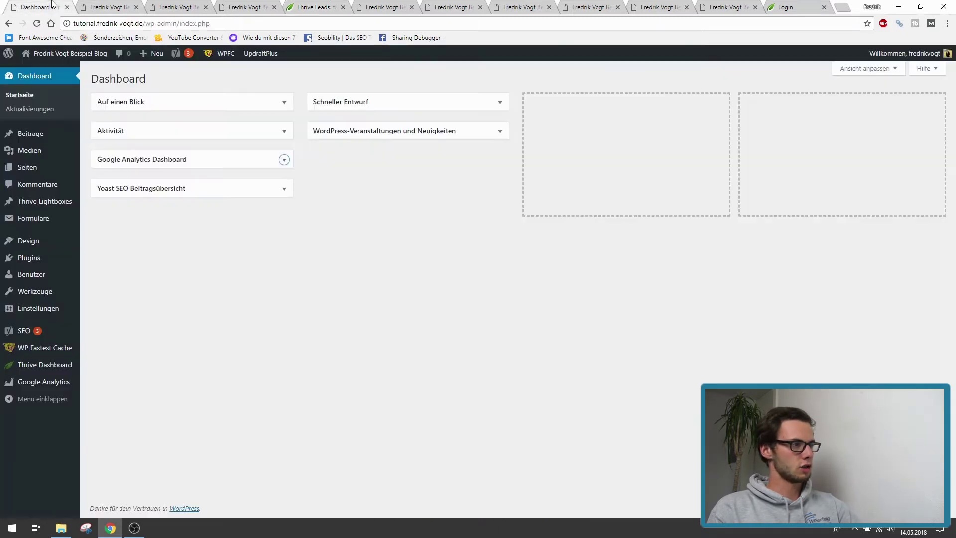
mouse_move(47, 366)
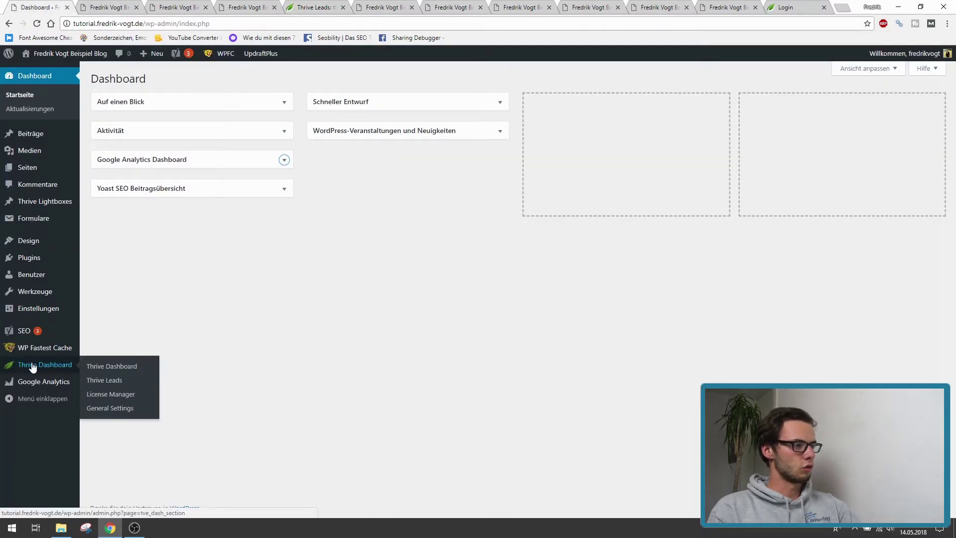
middle_click(106, 381)
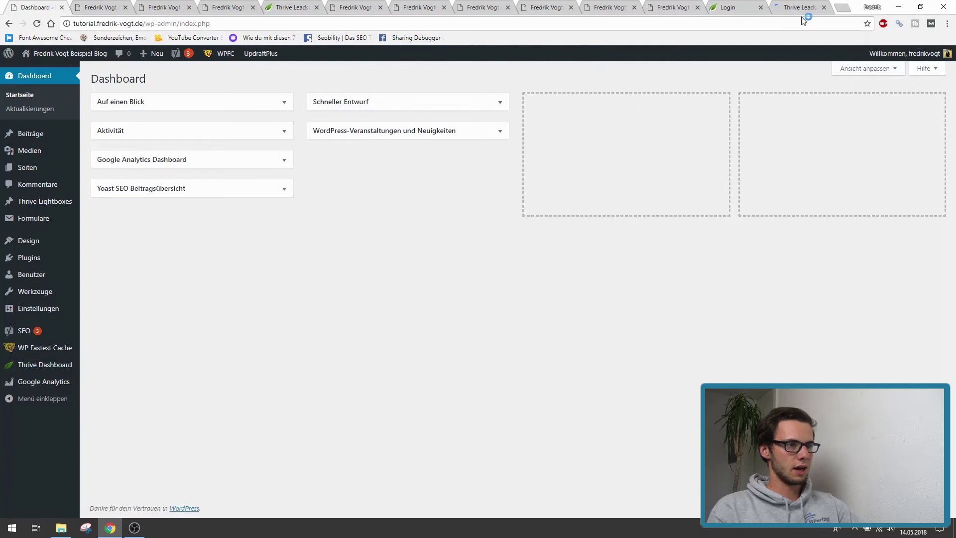
click(800, 6)
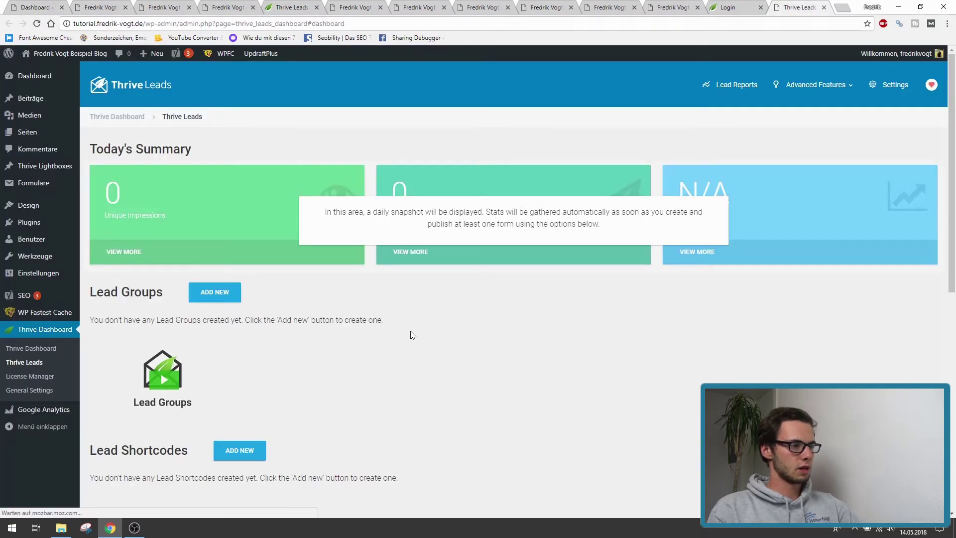
click(208, 292)
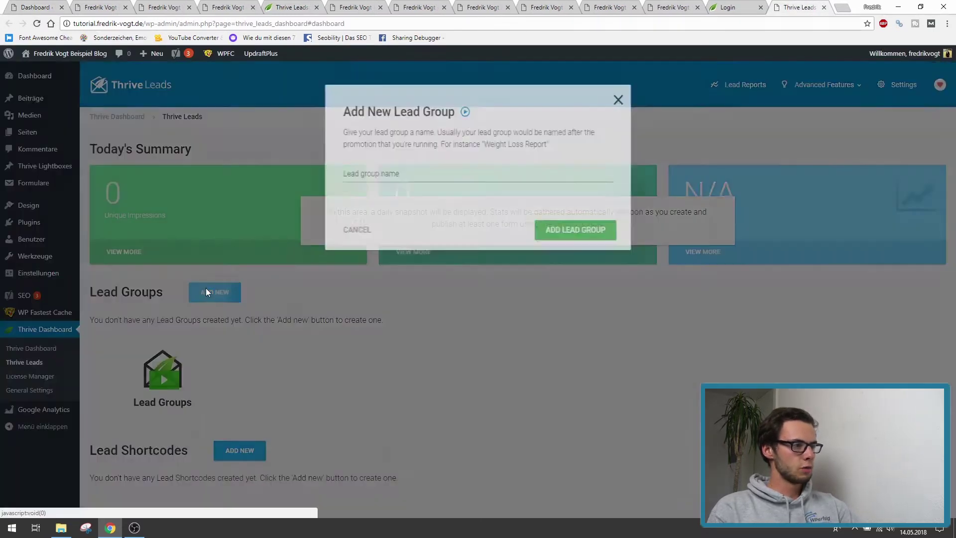
text(test)
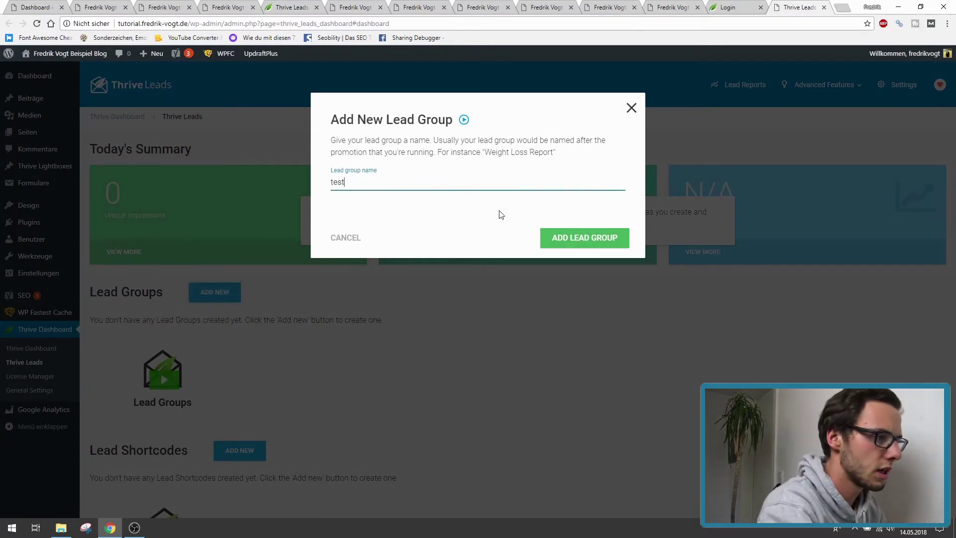
click(571, 243)
- Save the 'test' group's display settings and bring up the opt-in form type picker
scroll(572, 250, down, 3)
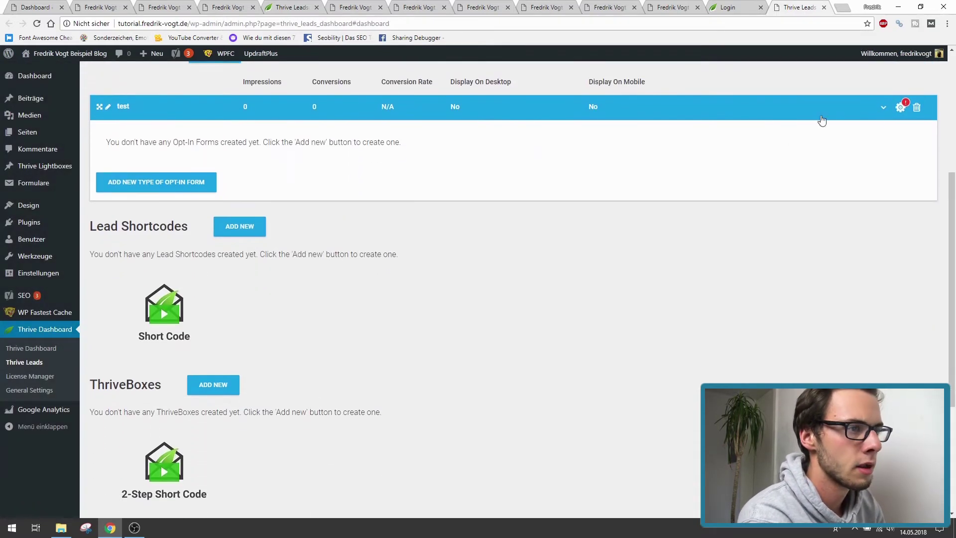
click(895, 108)
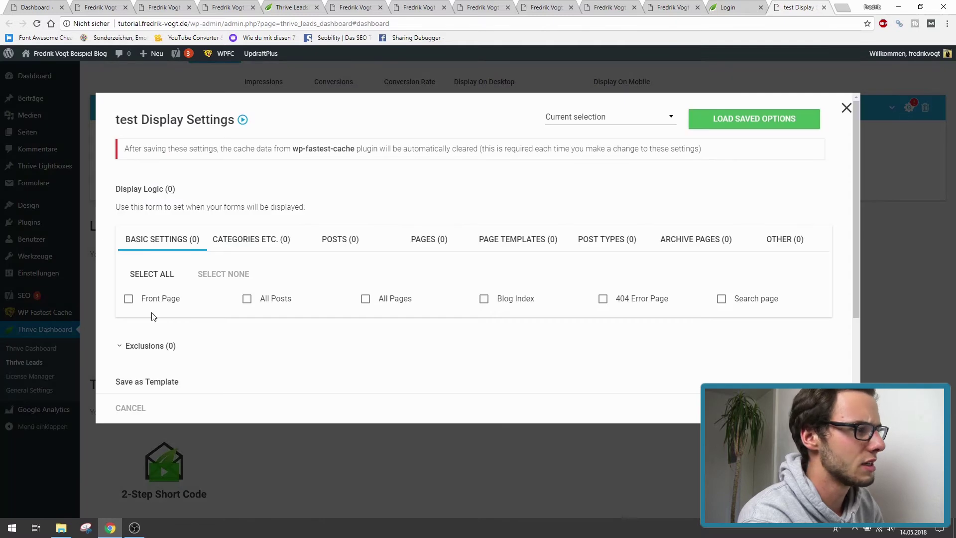
click(801, 408)
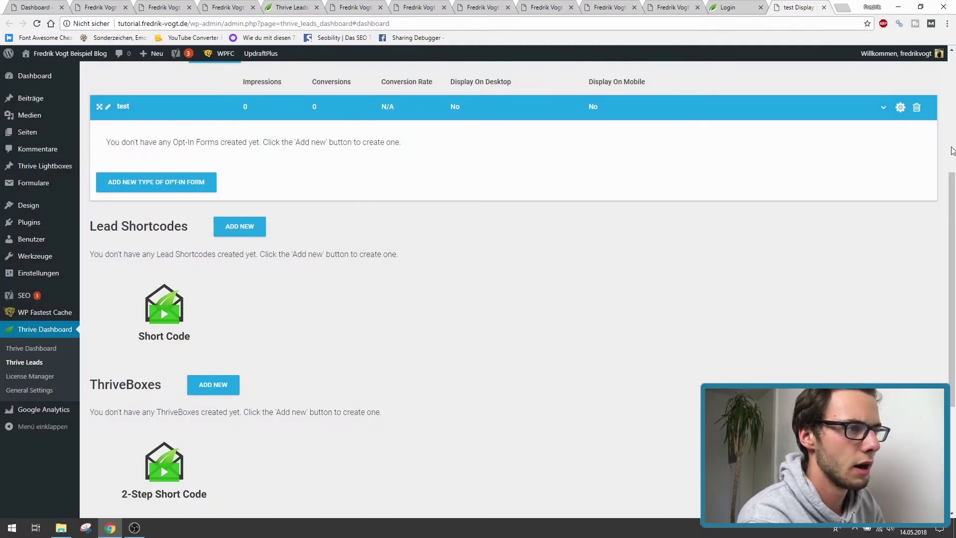
scroll(611, 202, up, 1)
click(164, 235)
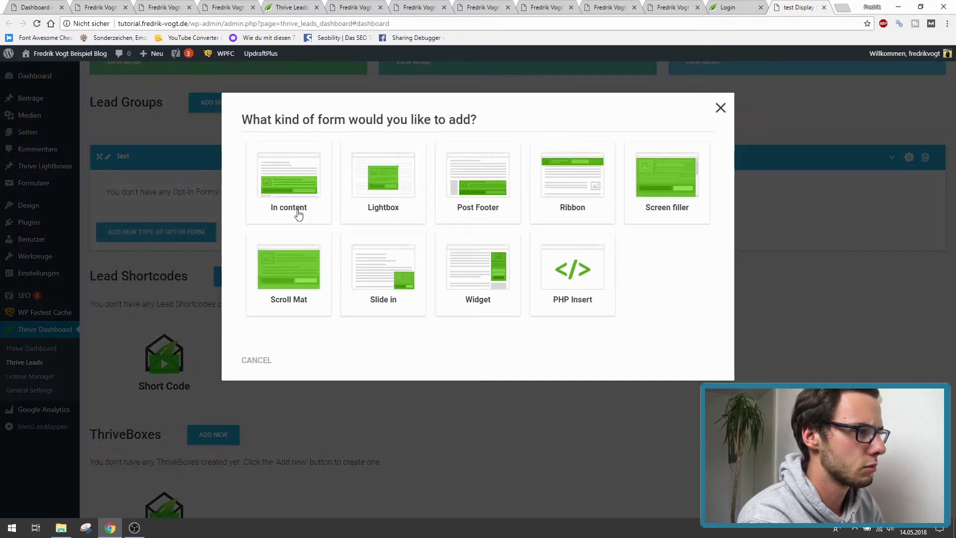
- Add a Scroll Mat form named 'test' and open it in the Thrive Architect template chooser
click(258, 277)
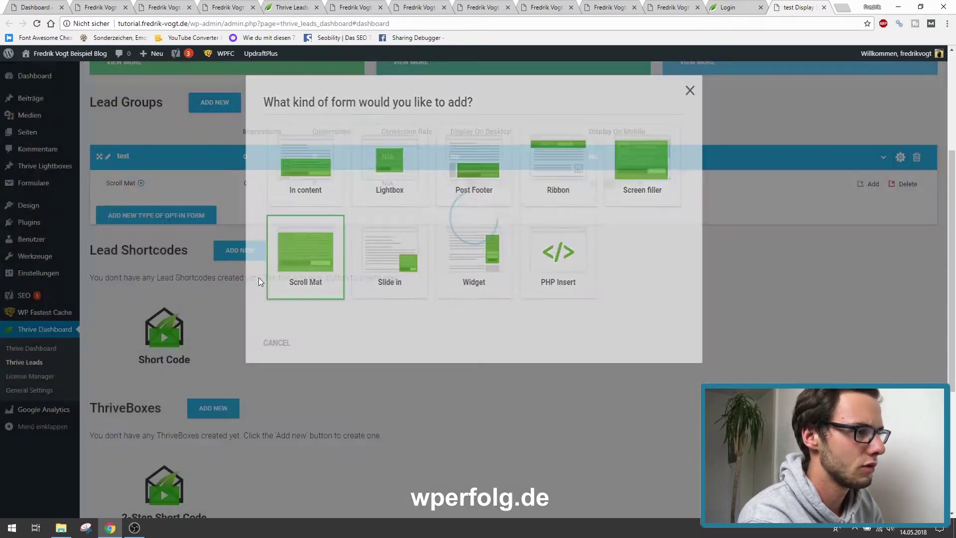
click(861, 185)
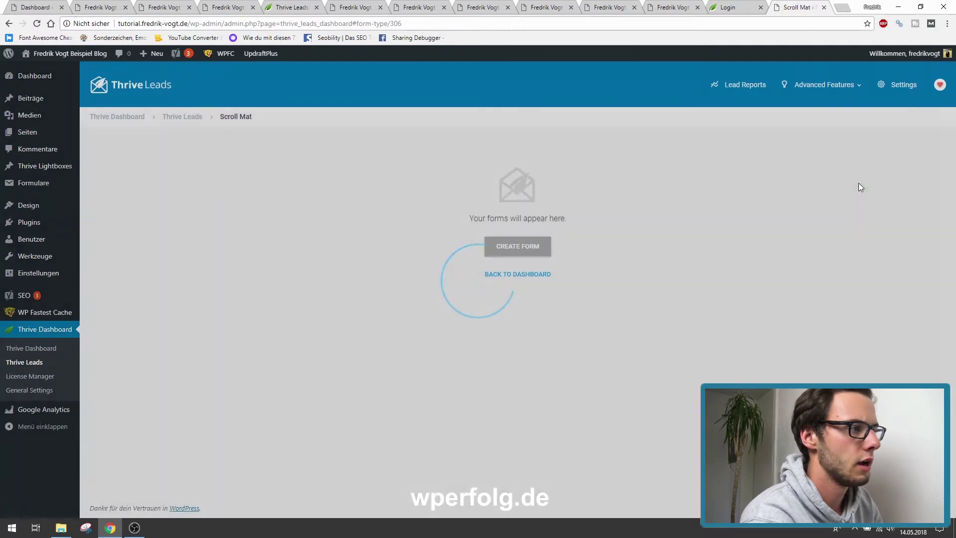
click(498, 251)
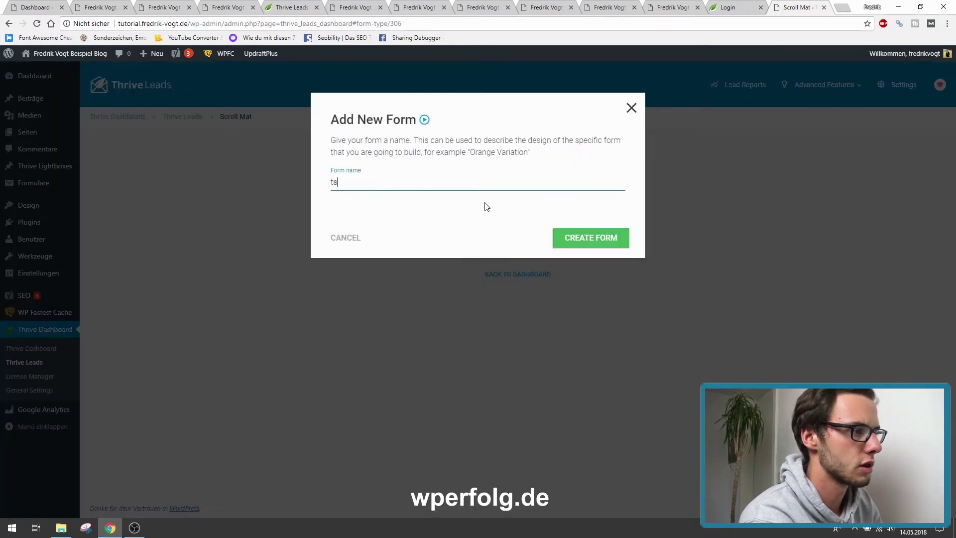
click(592, 237)
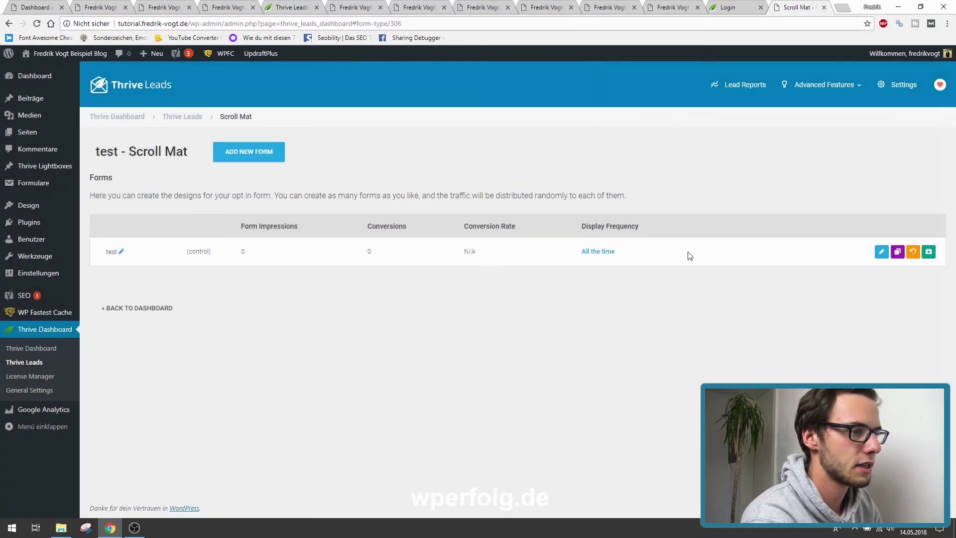
click(881, 252)
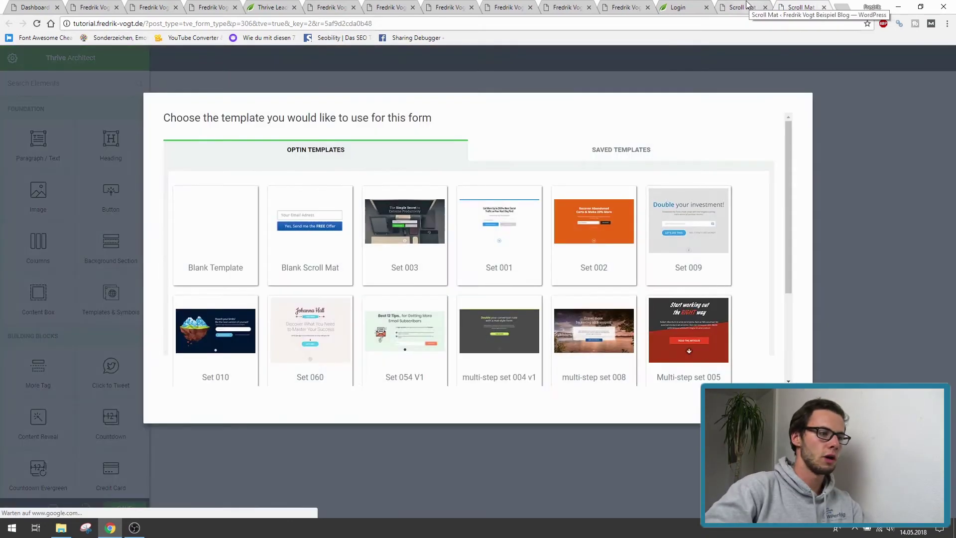
- Apply and save the Multi-step set 005 template on the test form, then go back to Thrive Leads
click(693, 339)
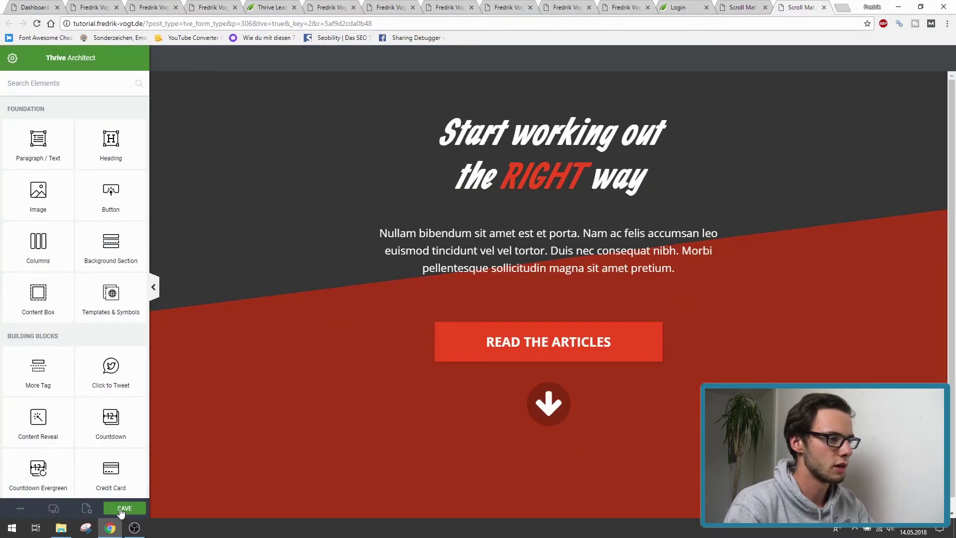
click(121, 509)
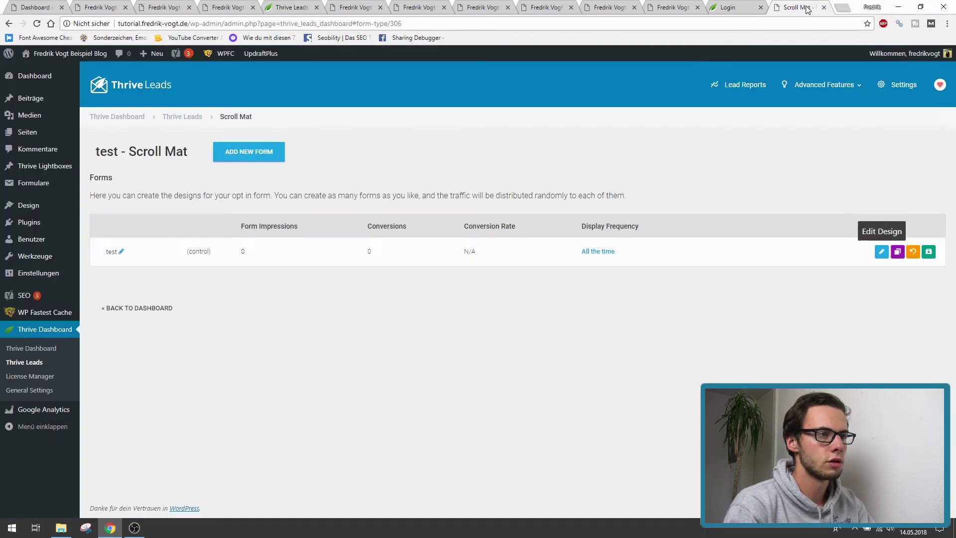
click(824, 7)
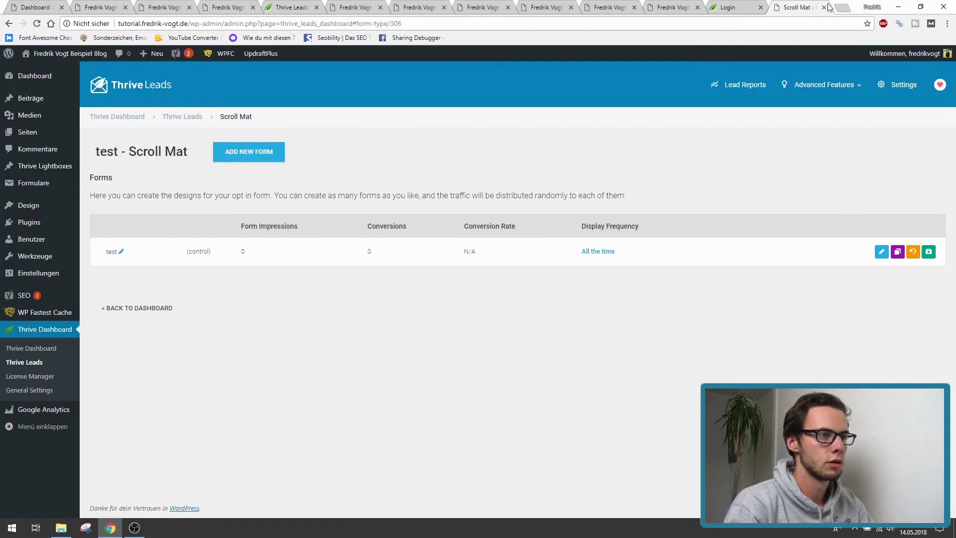
click(181, 117)
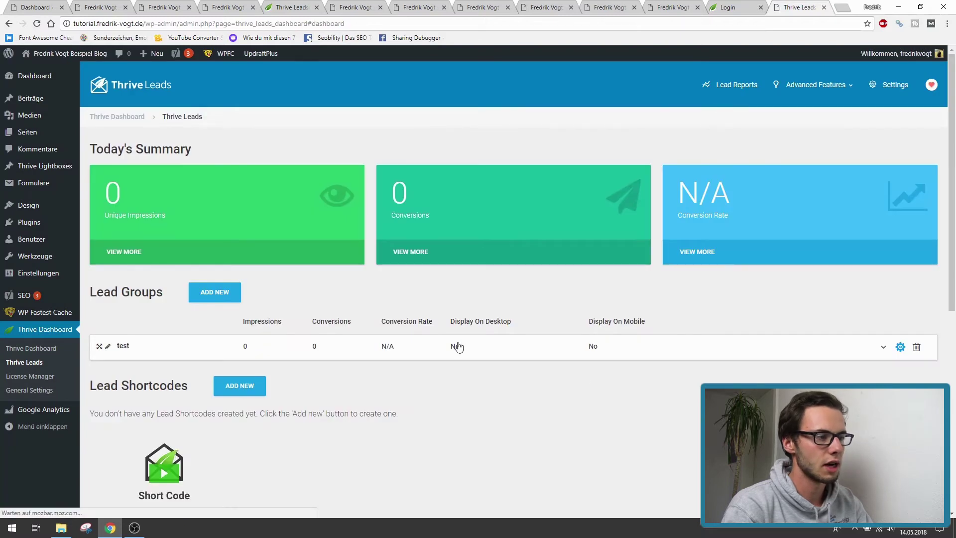
- Expand the test lead group and clear the cache via WPFC > Delete Cache and Minified CSS/JS
click(456, 345)
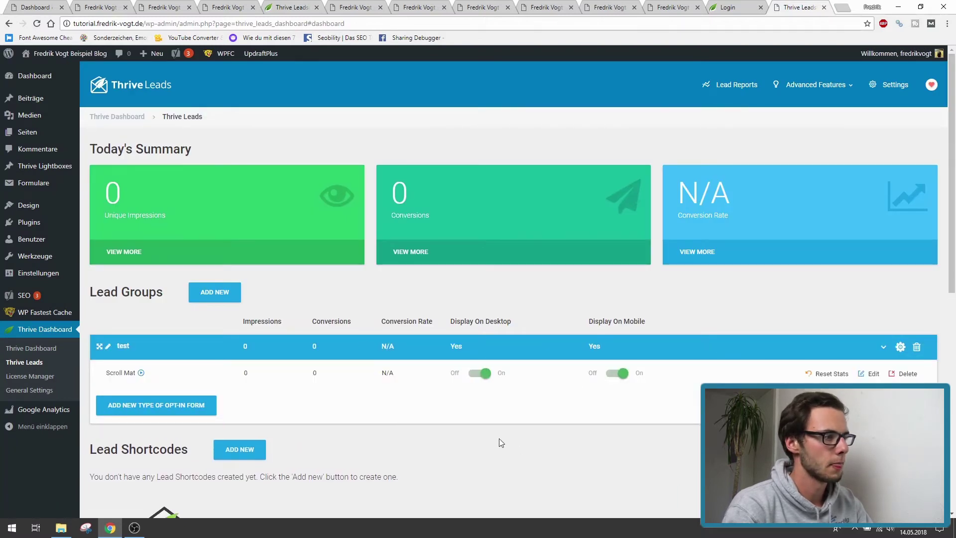
mouse_move(225, 53)
click(214, 81)
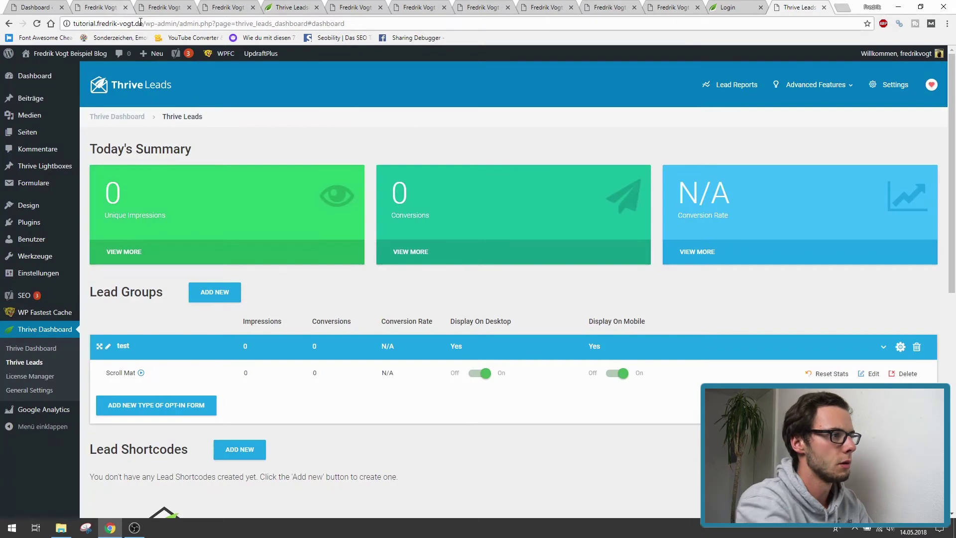
- Copy the site's domain and load the homepage in a new incognito window
drag(143, 23, 19, 30)
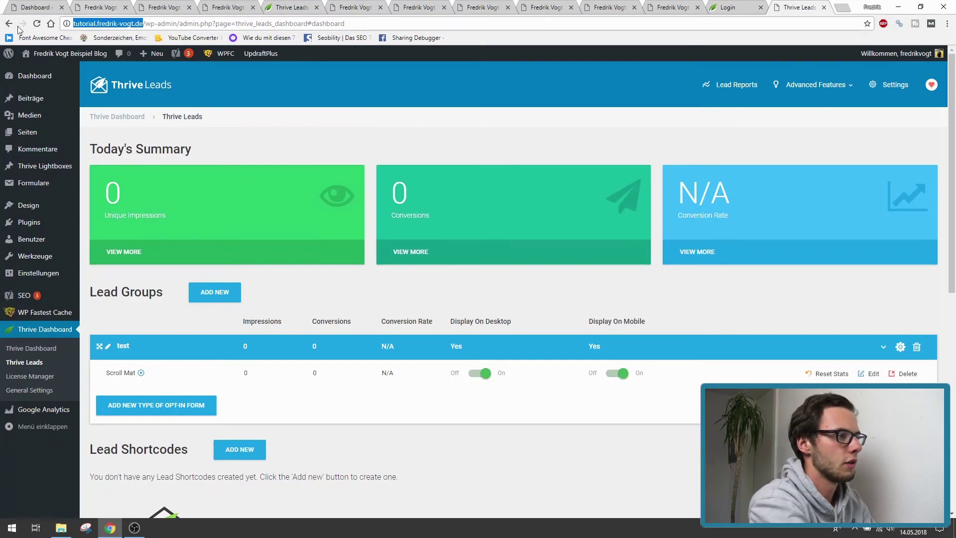
key(ctrl+c)
click(948, 23)
click(777, 61)
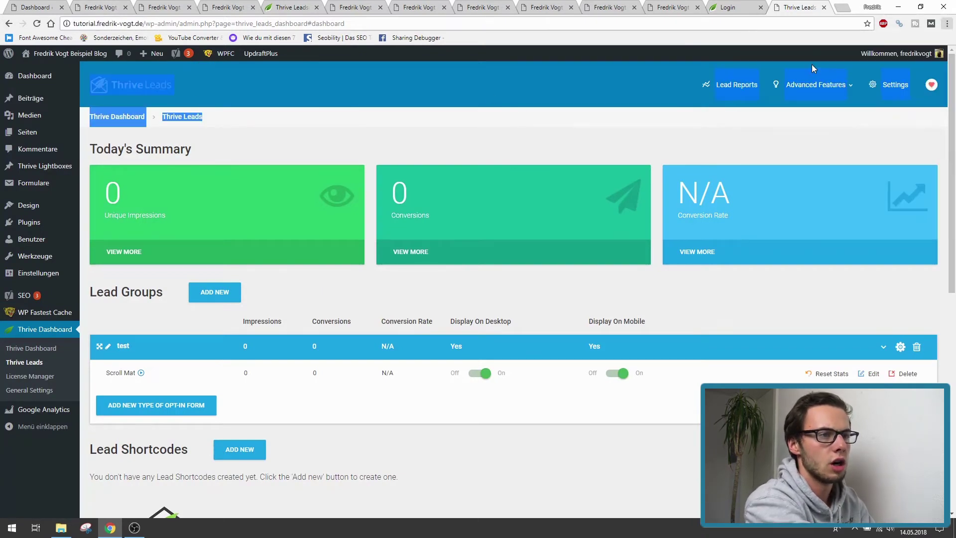
key(ctrl+v)
key(Return)
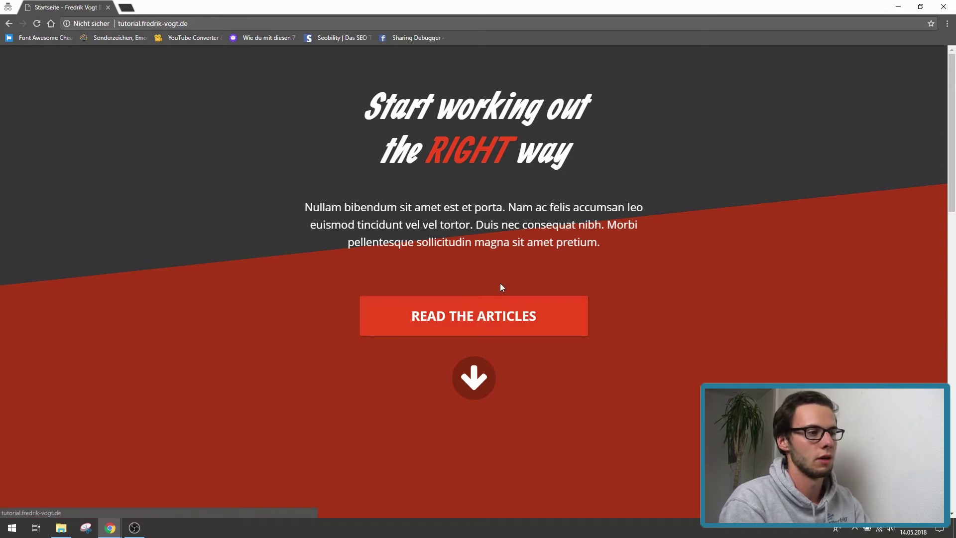
- Use the Scroll Mat's down-arrow and scroll down into the homepage content
click(474, 381)
scroll(440, 399, down, 7)
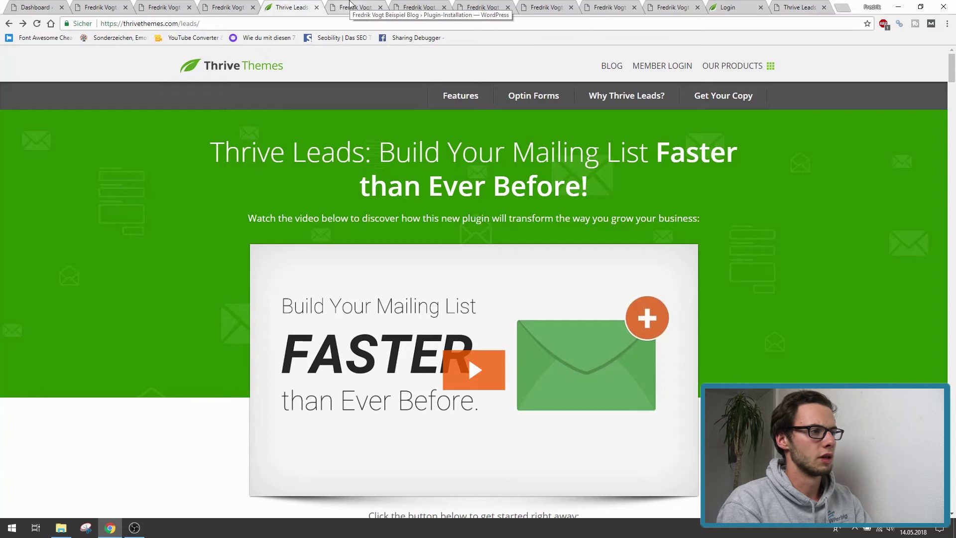
- Review the Redirection plugin information page, selecting its name, then return to the dashboard tab
click(350, 5)
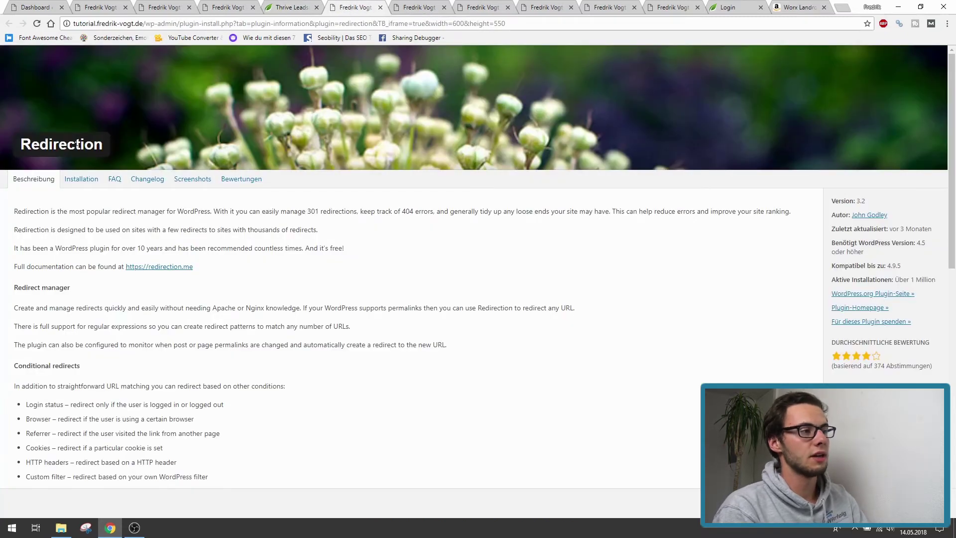
double_click(79, 145)
click(98, 120)
double_click(65, 147)
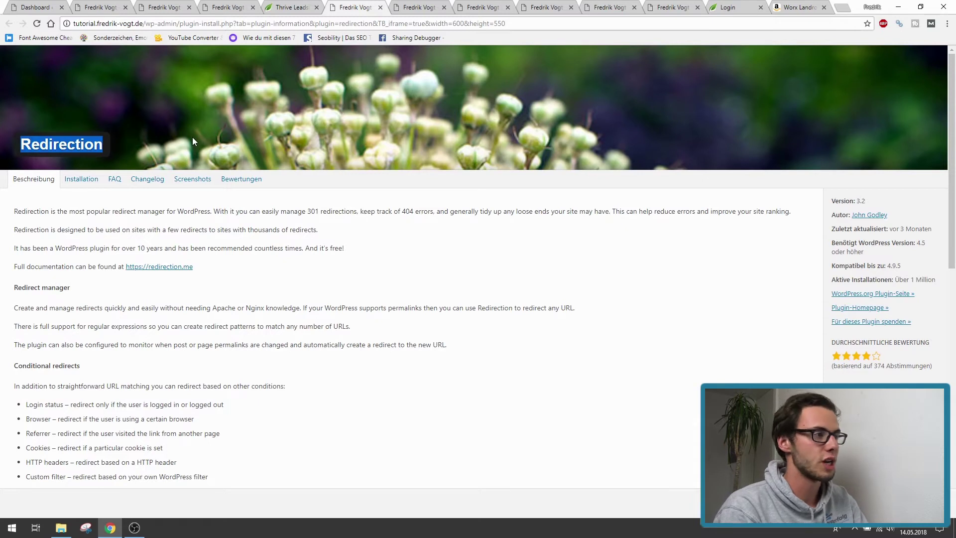
click(22, 5)
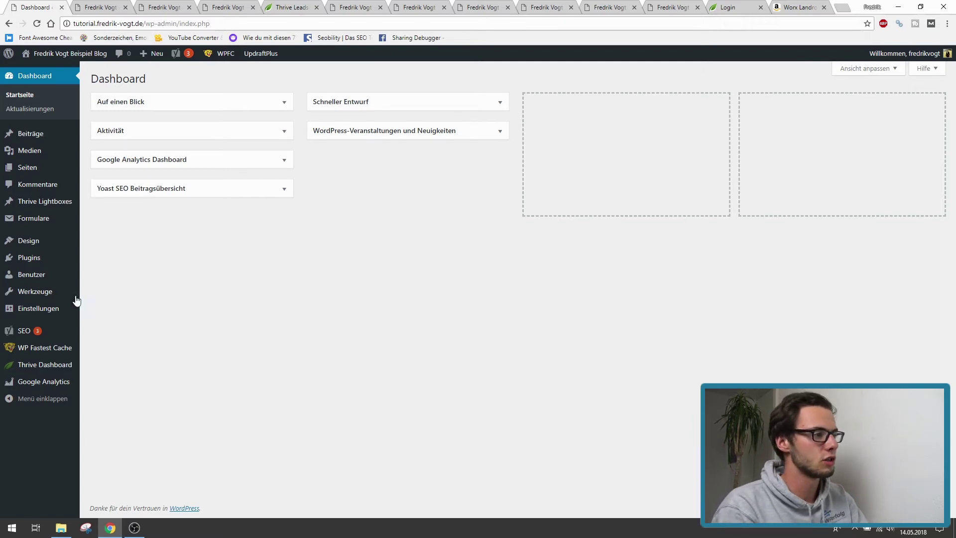
- Reveal the Werkzeuge flyout submenu with Redirection in the admin sidebar
mouse_move(44, 296)
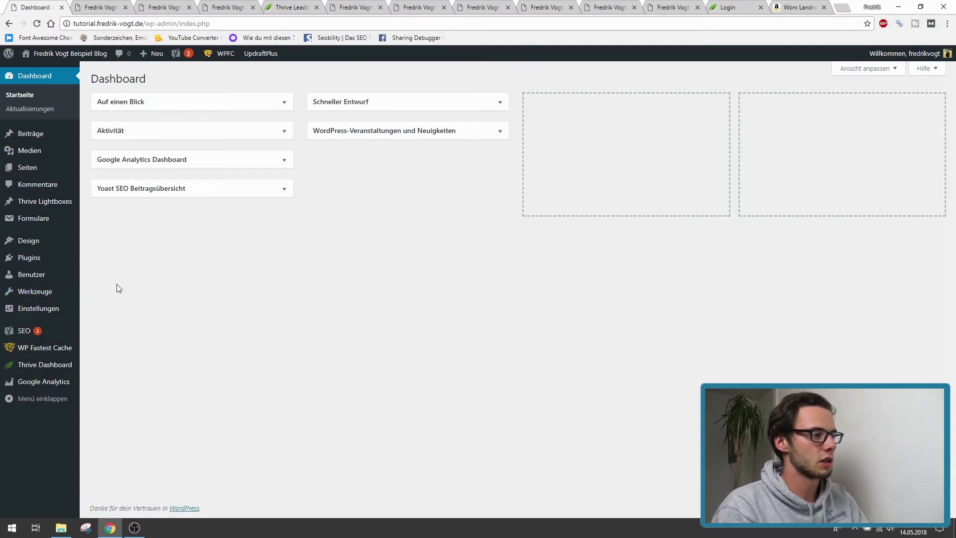
mouse_move(80, 297)
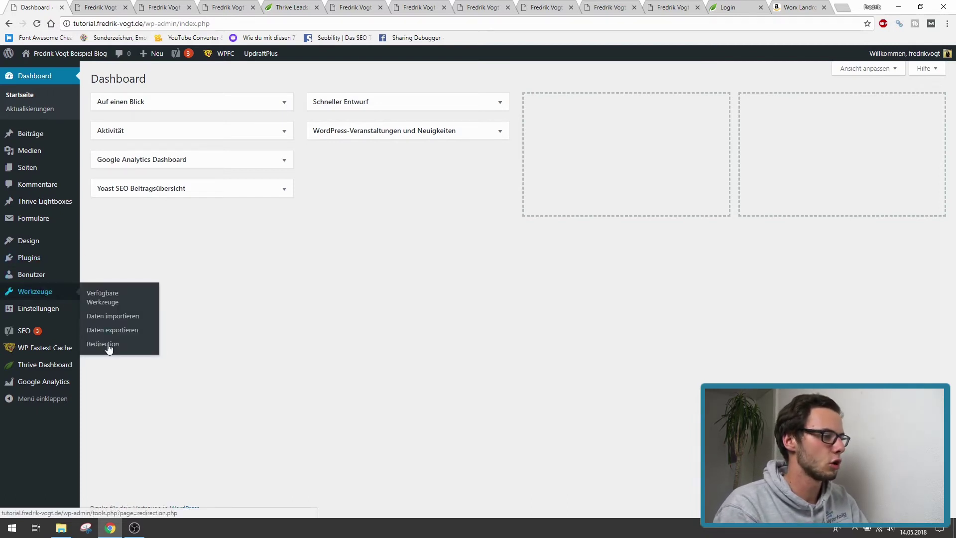
- Open Werkzeuge > Redirection and paste the Worx Landroid Amazon product URL as the Ziel-URL
click(102, 340)
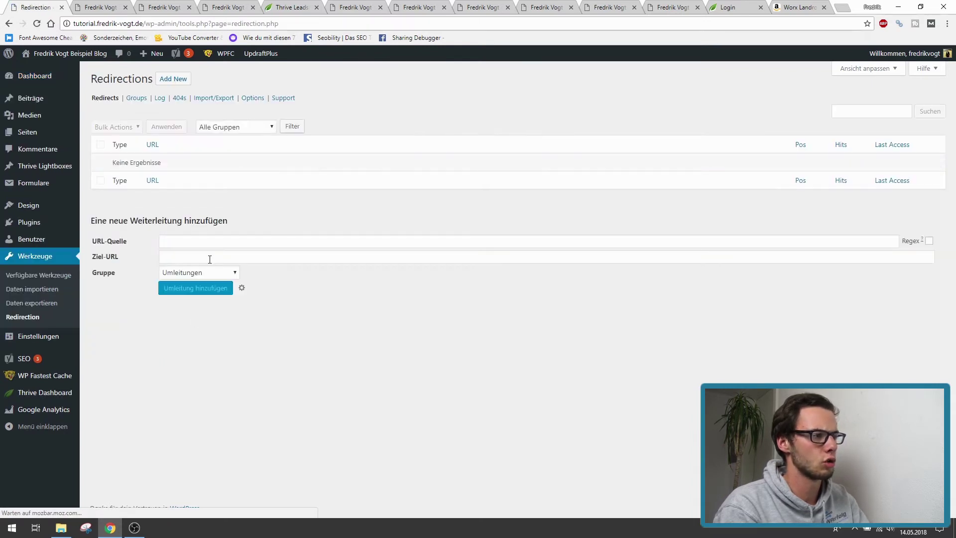
click(796, 7)
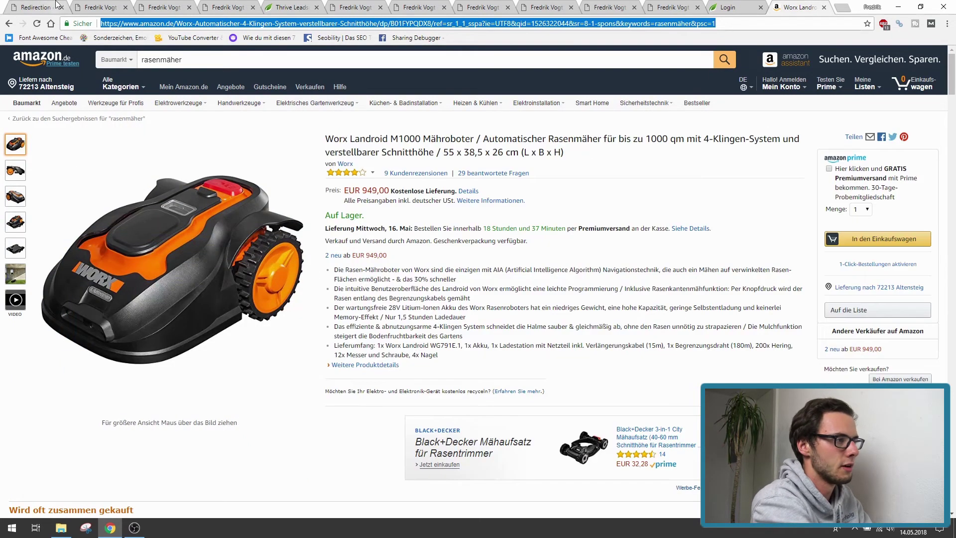
key(ctrl+1)
click(163, 253)
key(ctrl+v)
- Enter /amz-rasenmaeher as the URL-Quelle and add the 301 redirect
click(164, 241)
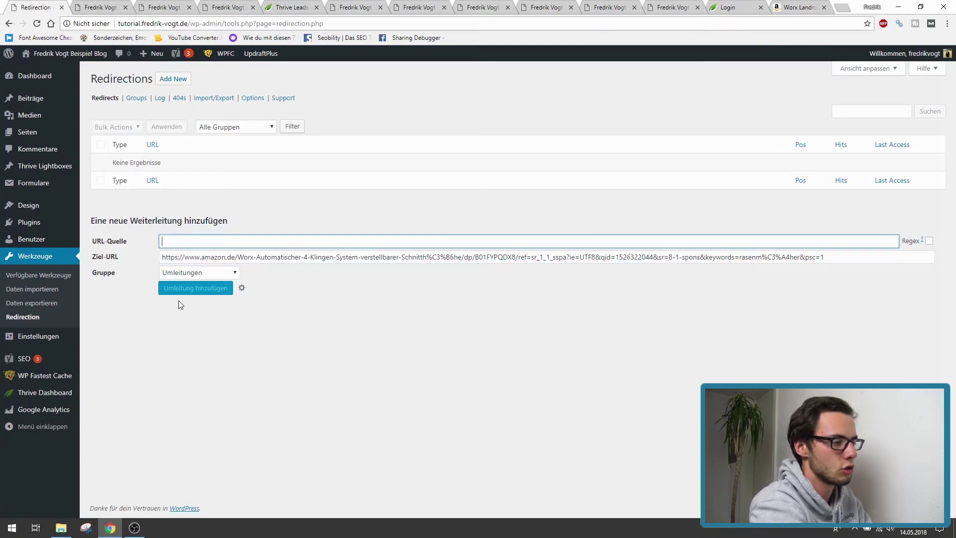
text(/)
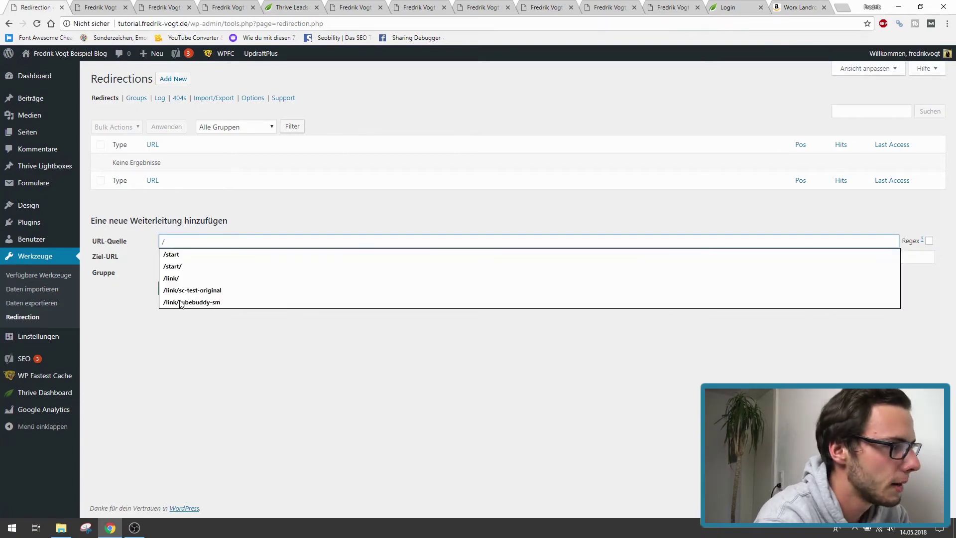
text(amz)
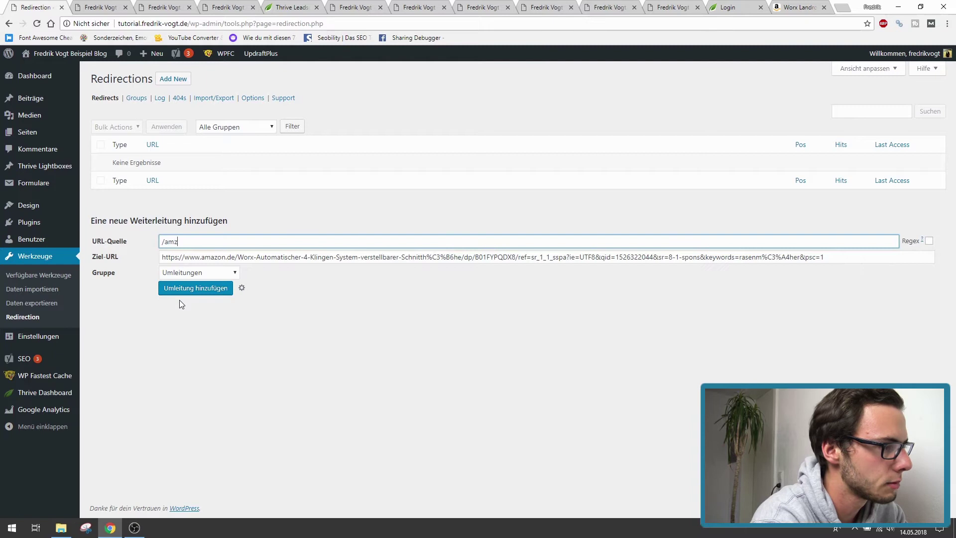
text(-rasenm)
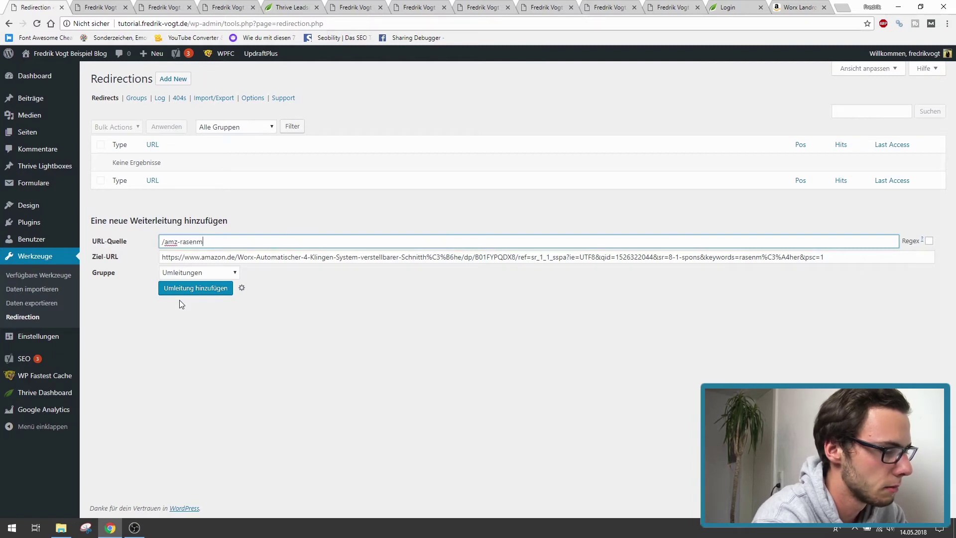
text(aher)
drag(201, 243, 205, 244)
text(äe)
click(201, 333)
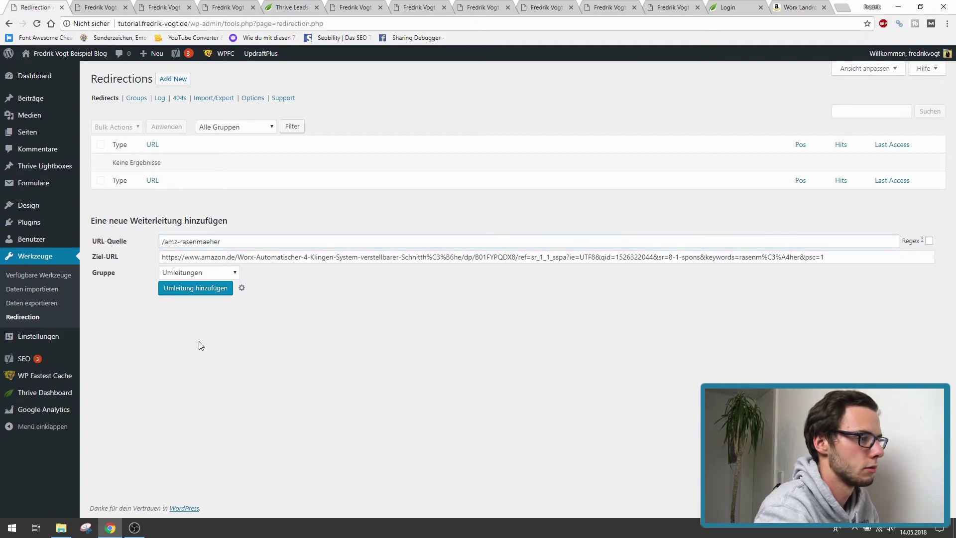
click(178, 294)
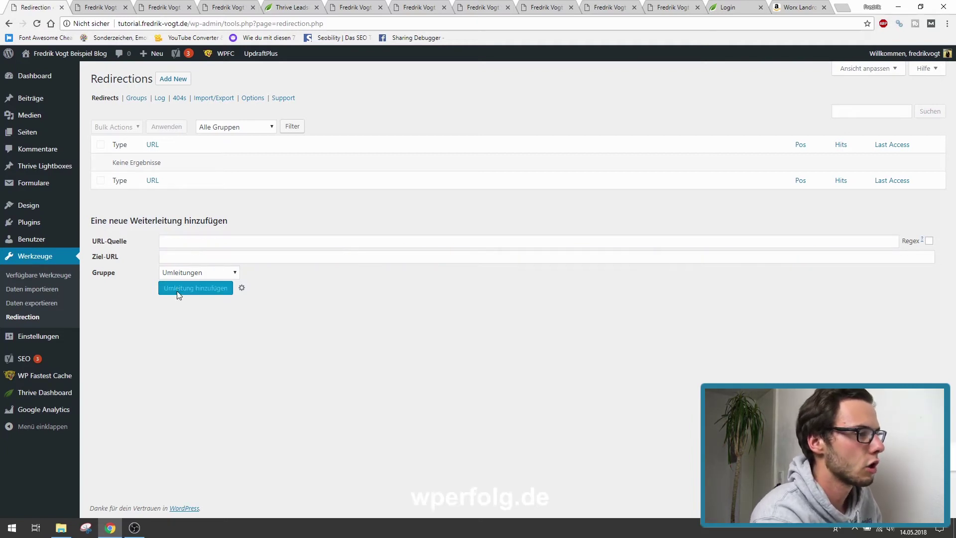
drag(144, 164, 206, 164)
key(ctrl+c)
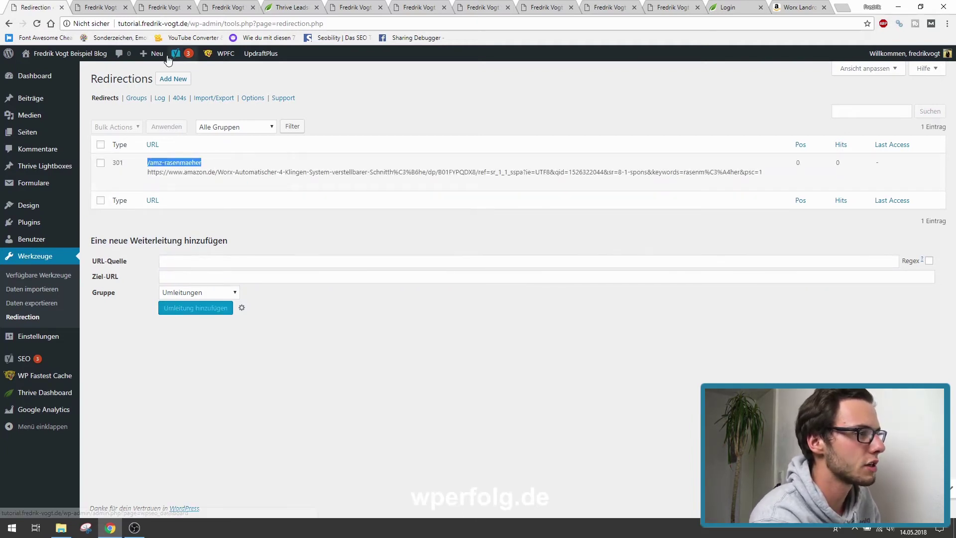
click(186, 24)
- Build the site URL ending in /amz-rasenmaeher and load it in a new tab to test the redirect
click(187, 24)
drag(187, 23, 336, 29)
key(ctrl+v)
triple_click(186, 24)
key(ctrl+c)
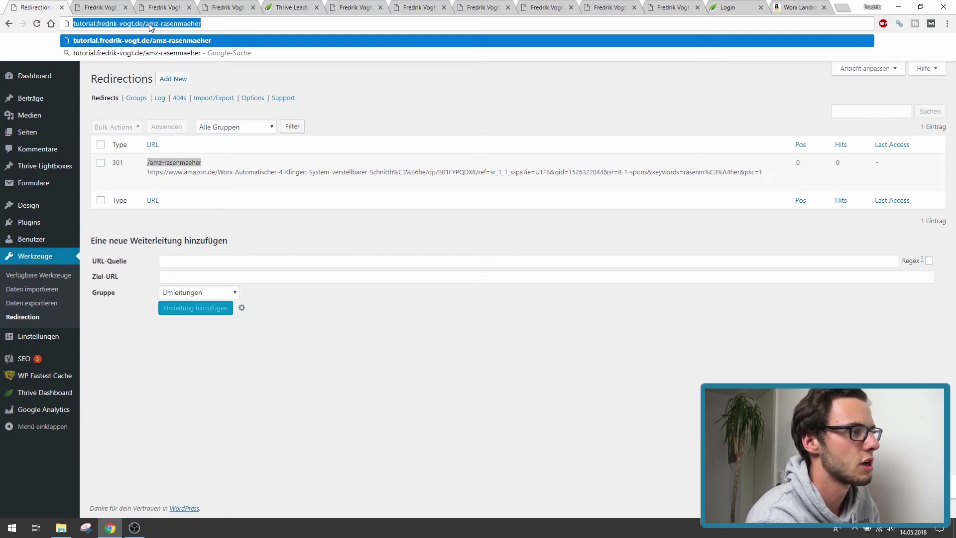
click(841, 6)
key(ctrl+v)
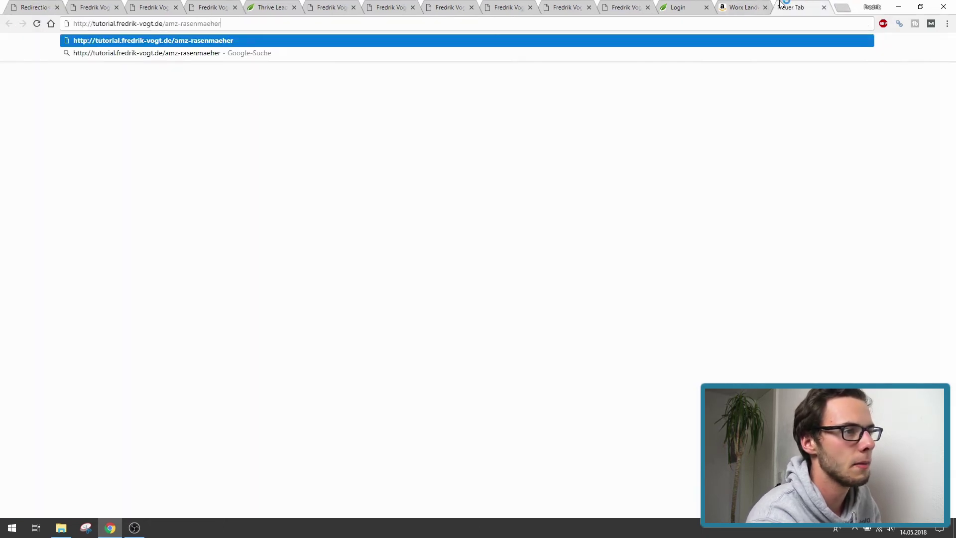
key(Return)
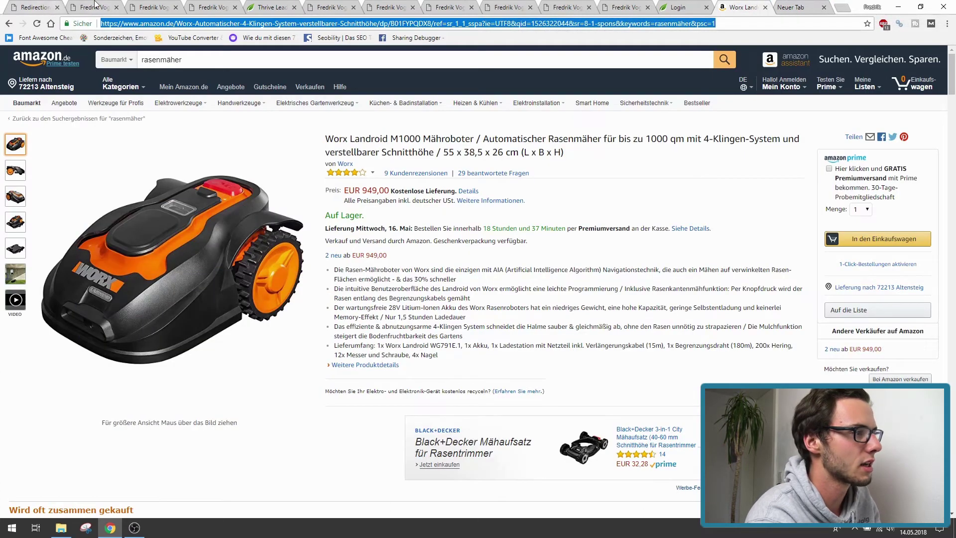
- Open the redirect for editing and reload /amz-rasenmaeher in the test tab to confirm it reaches Amazon
click(55, 5)
click(172, 184)
triple_click(232, 184)
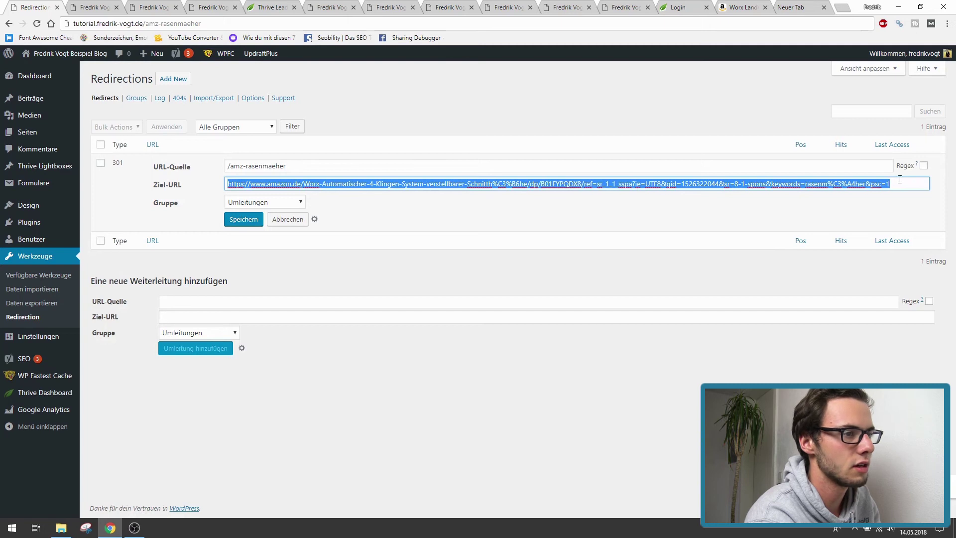
click(800, 6)
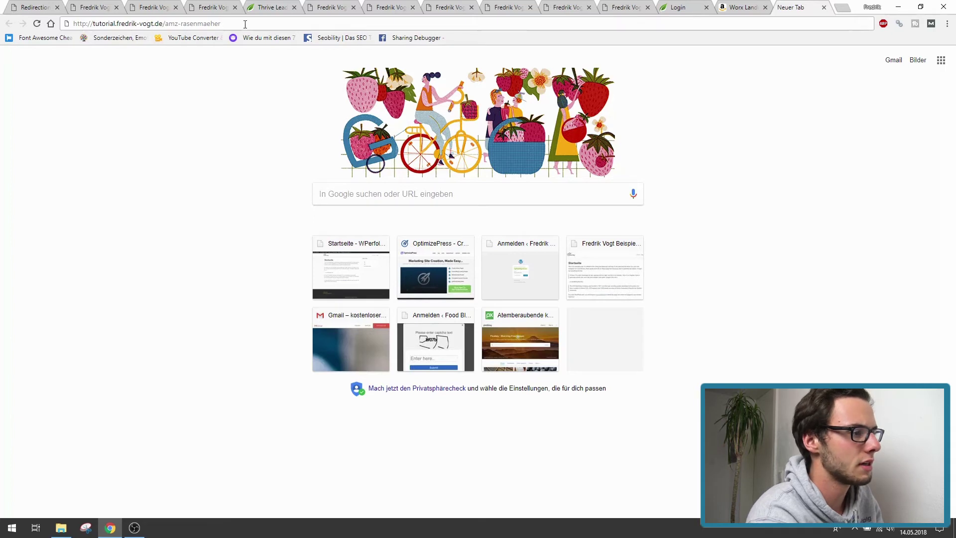
key(Return)
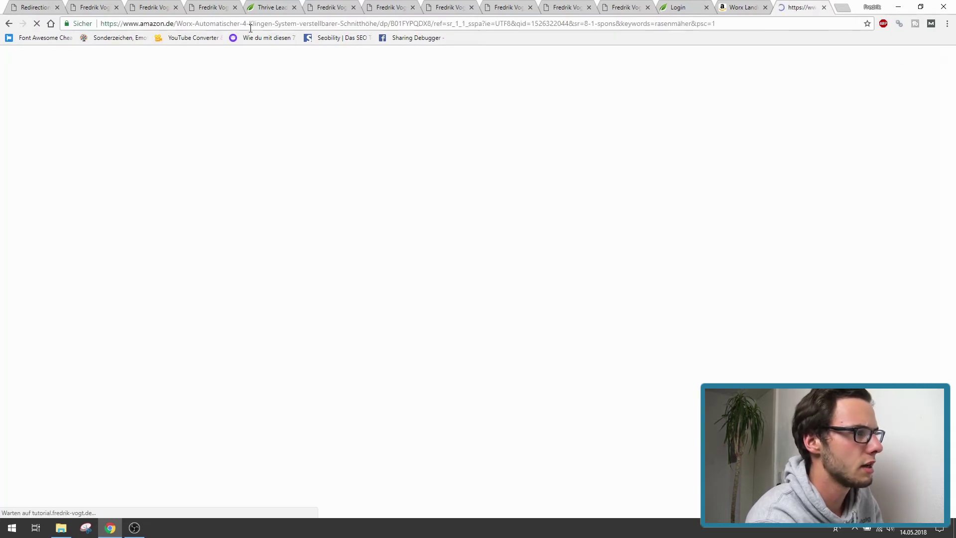
click(172, 26)
text(http://tutorial.fredrik-vogt.de/amz-rasenmaeher)
key(Return)
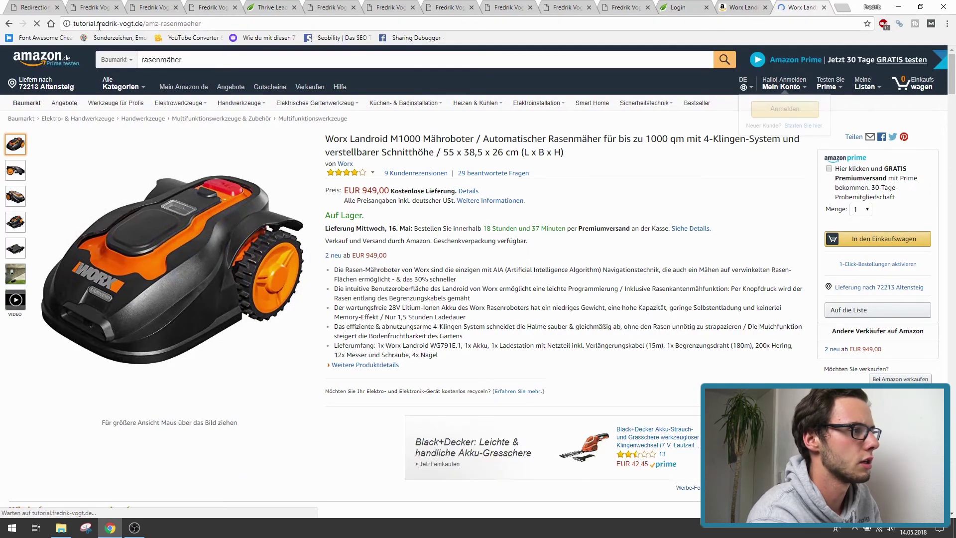
- Close the Amazon test tab and cancel editing the redirect
click(34, 5)
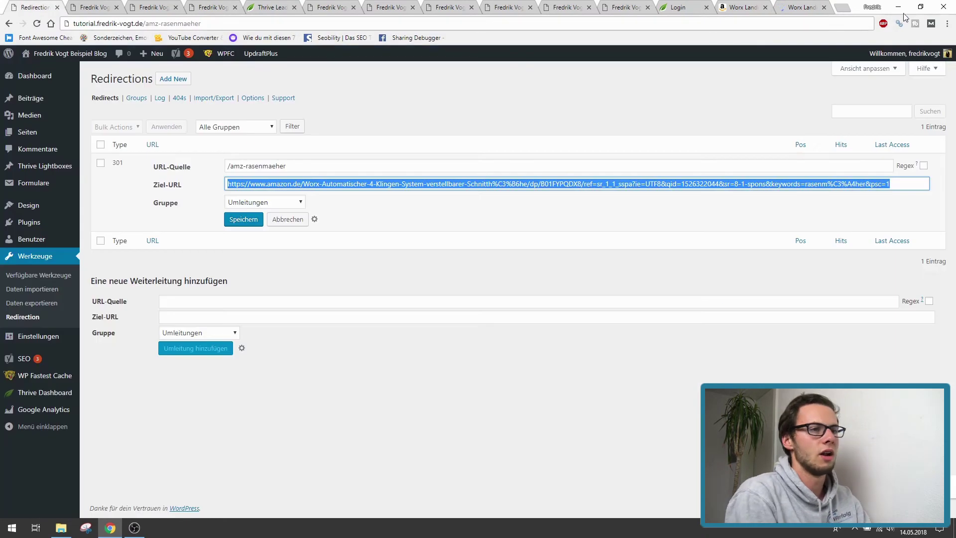
click(824, 7)
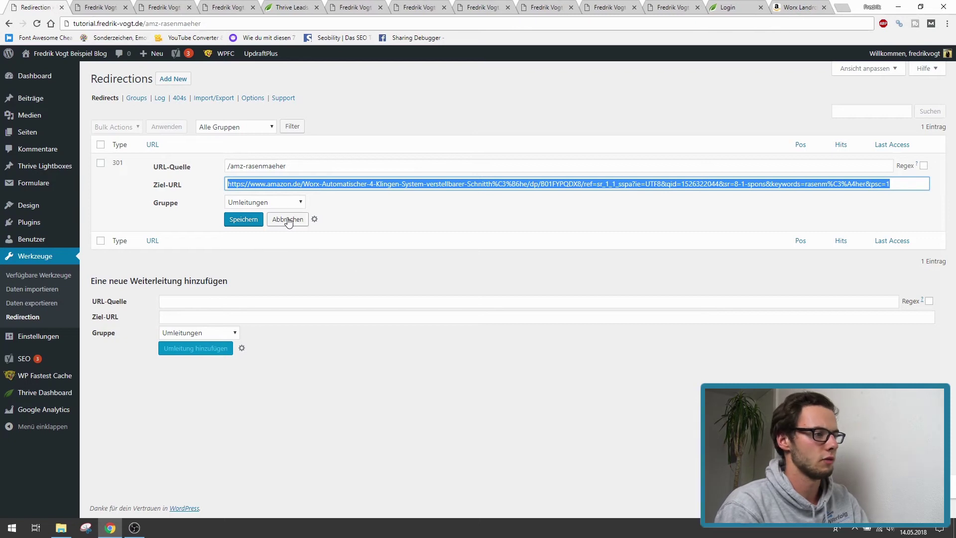
click(288, 220)
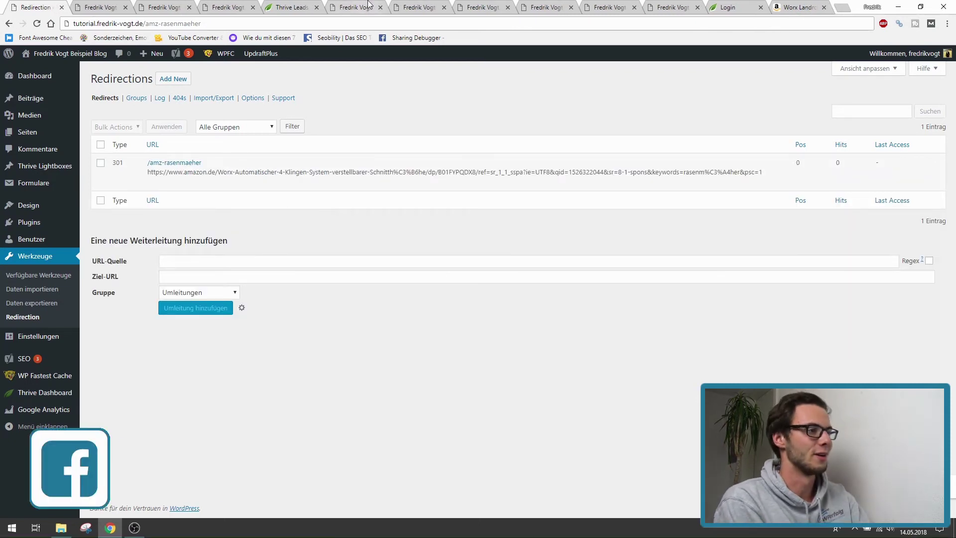
- Switch back to the Redirection tab and open the Beiträge posts list
key(ctrl+5)
key(ctrl+Tab)
key(ctrl+Tab)
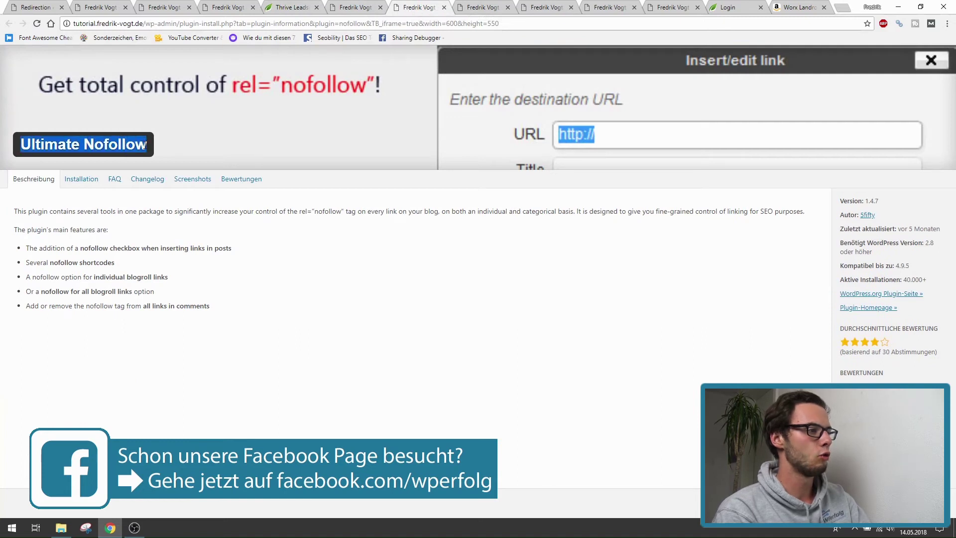
key(ctrl+1)
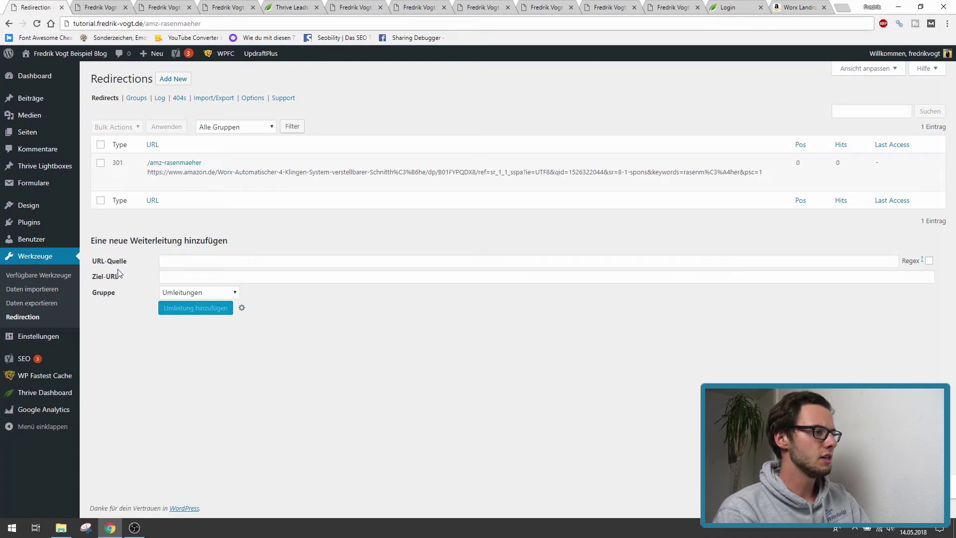
click(33, 99)
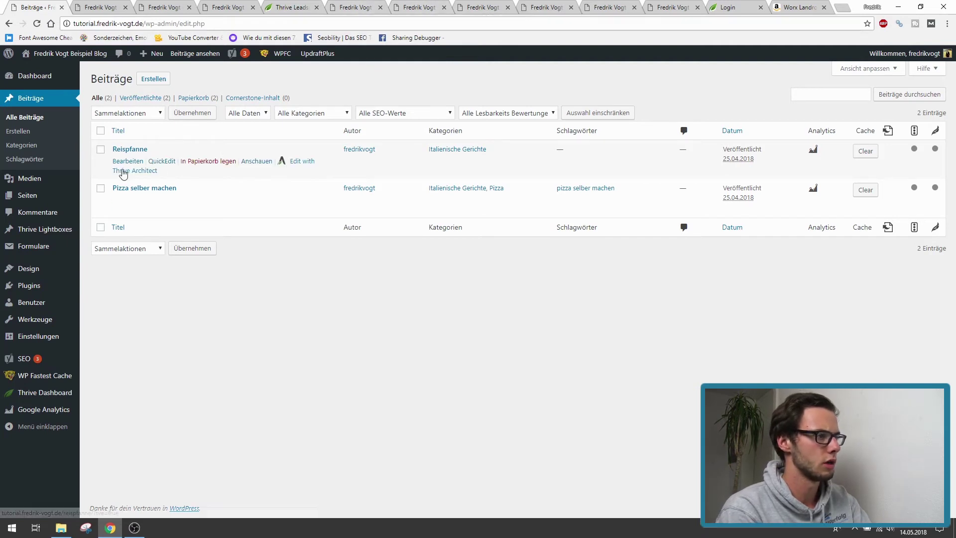
- In the Pizza selber machen post, link the word "Text..." to the copied site address
click(126, 200)
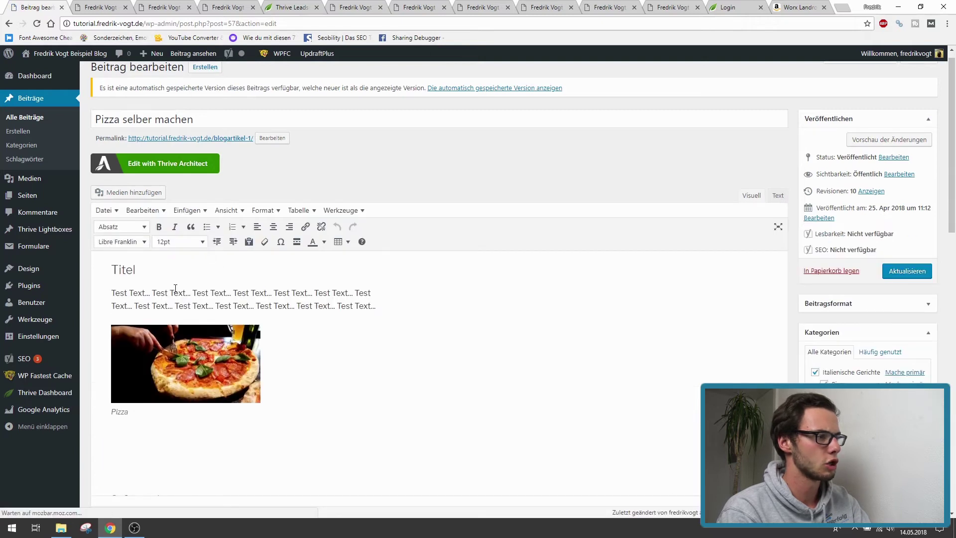
drag(171, 292, 192, 293)
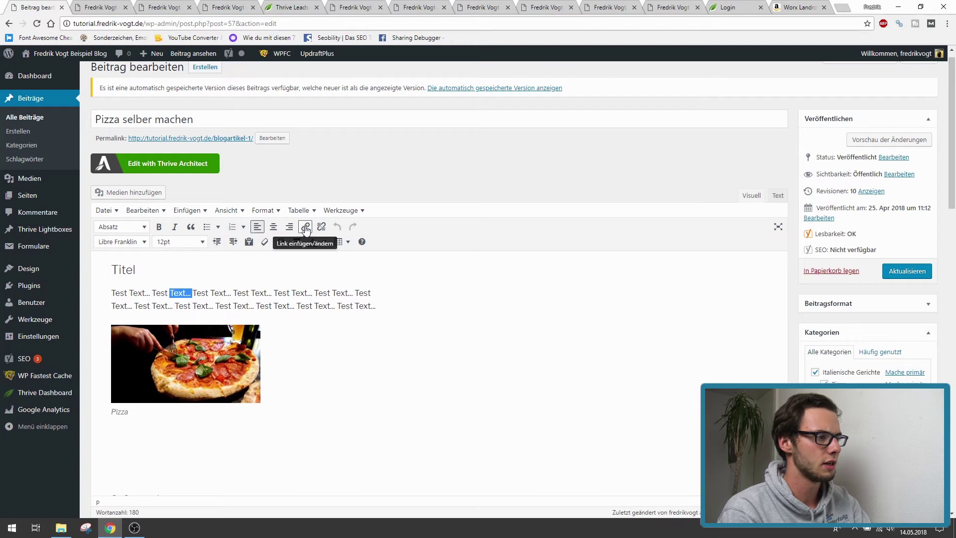
click(305, 227)
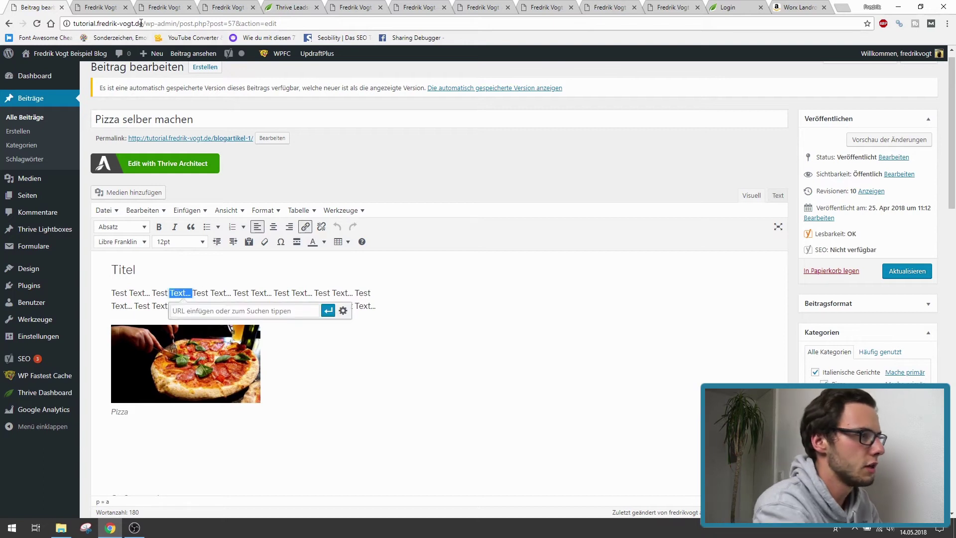
drag(141, 23, 73, 24)
key(ctrl+c)
click(292, 311)
key(ctrl+v)
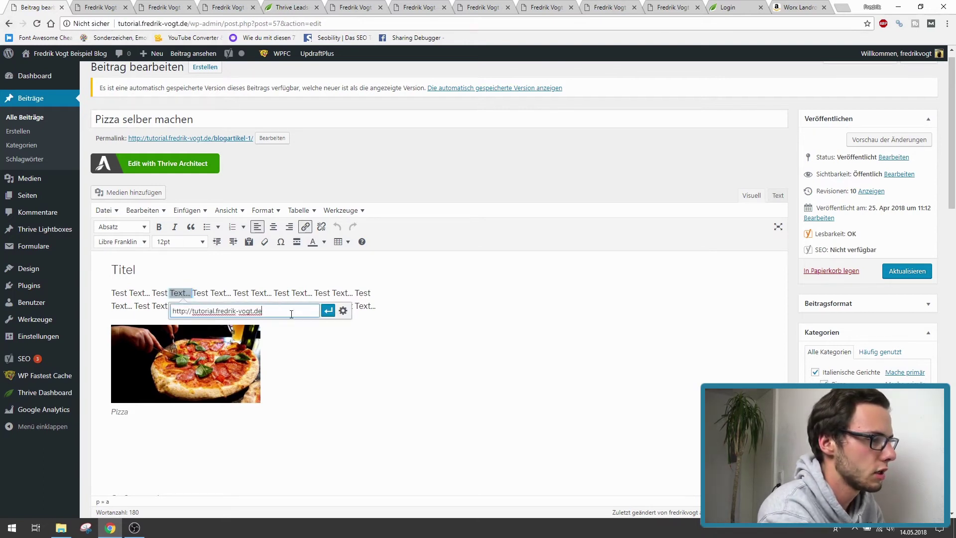
click(328, 311)
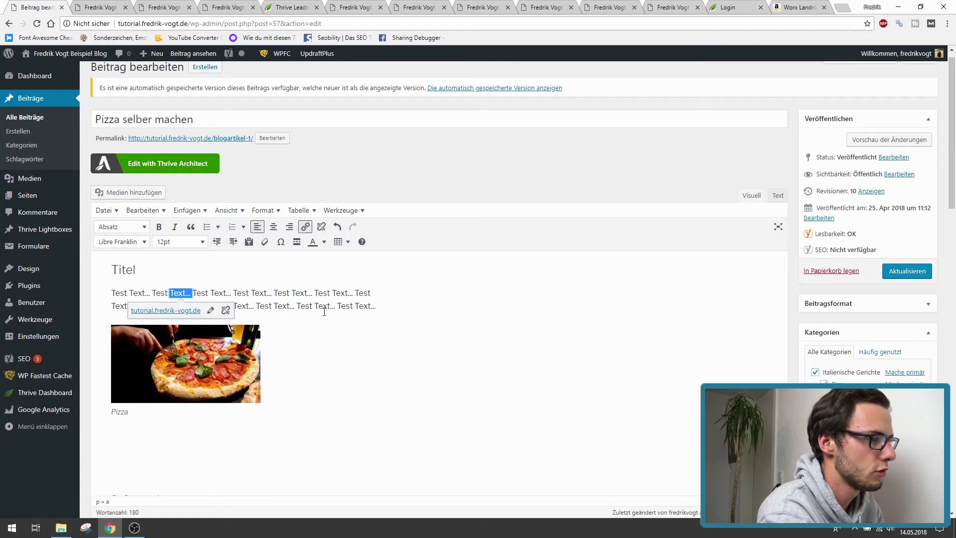
- In the full link options, tick 'Link in einem neuen Tab öffnen' and 'Add rel=nofollow', then apply
click(212, 312)
click(342, 312)
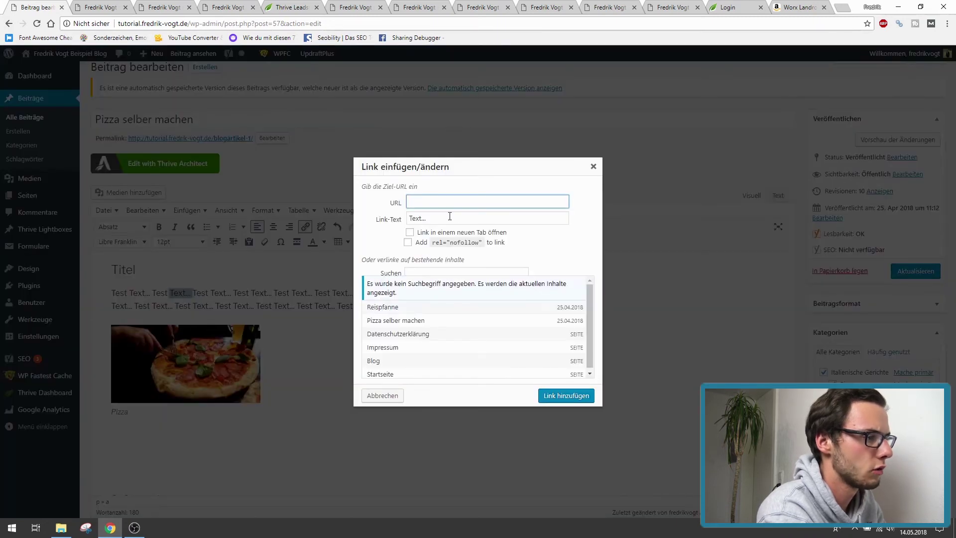
click(410, 233)
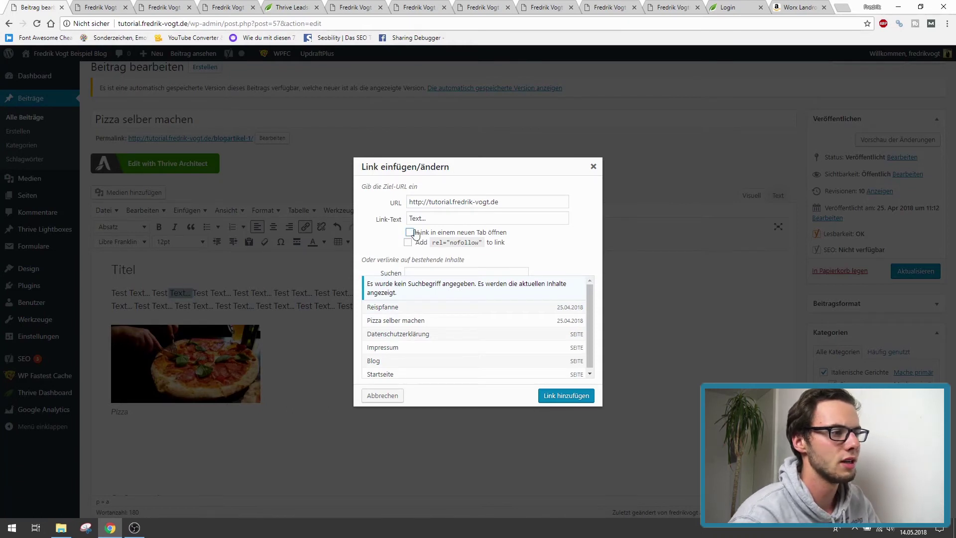
click(416, 234)
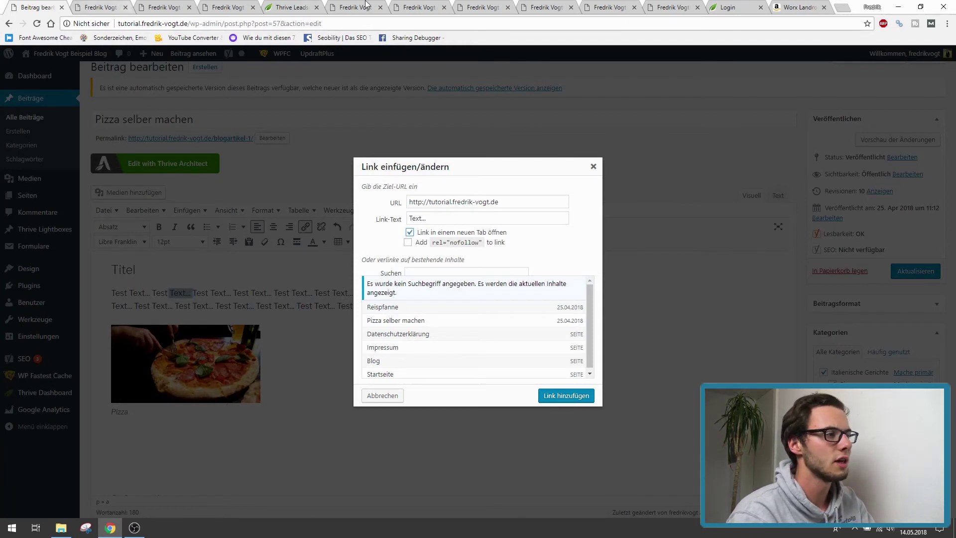
click(381, 7)
click(410, 6)
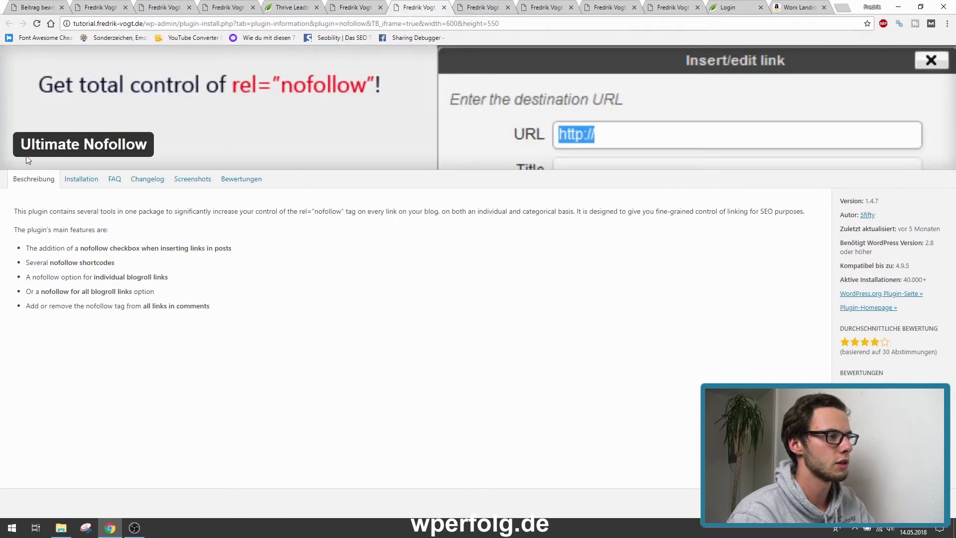
click(21, 5)
click(409, 243)
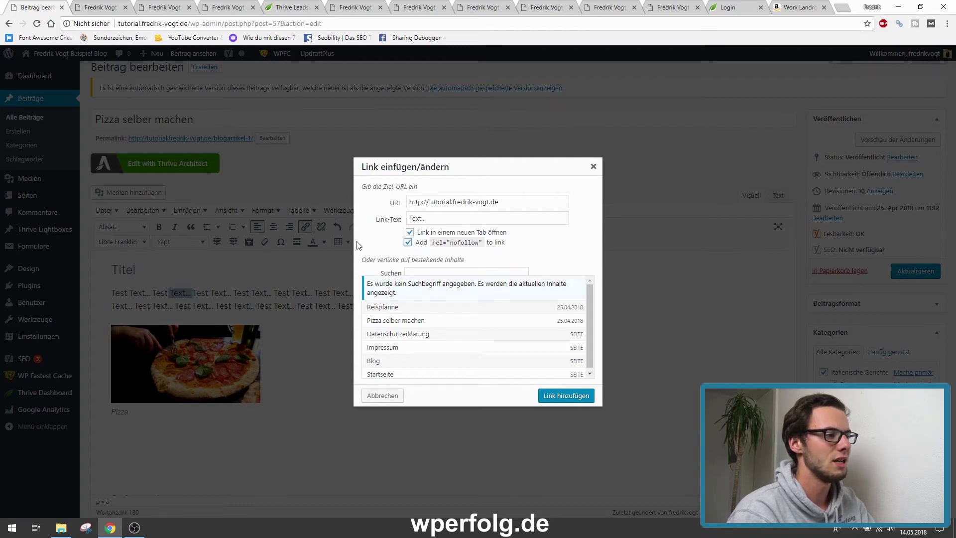
click(562, 397)
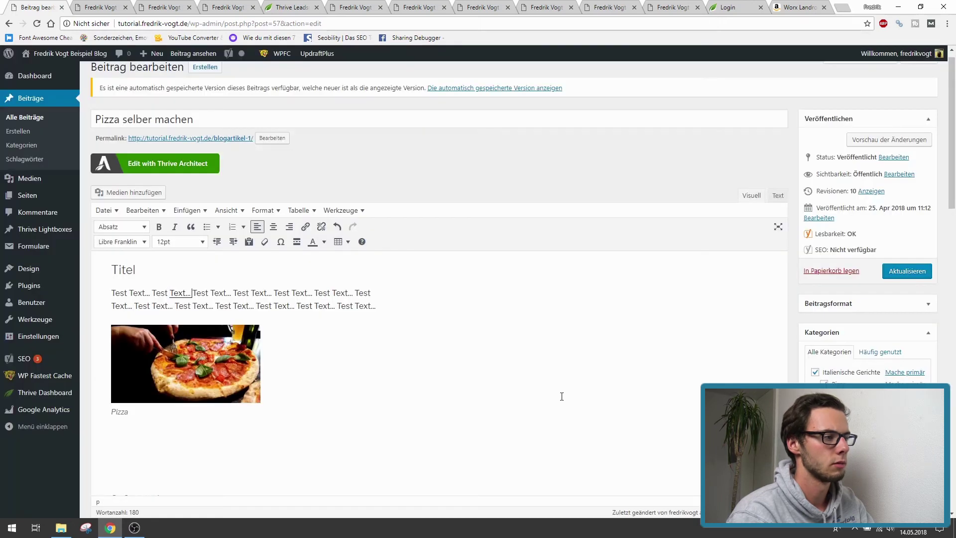
- Check the new link on "Text..." and switch to the Redirection plugin information tab
click(192, 294)
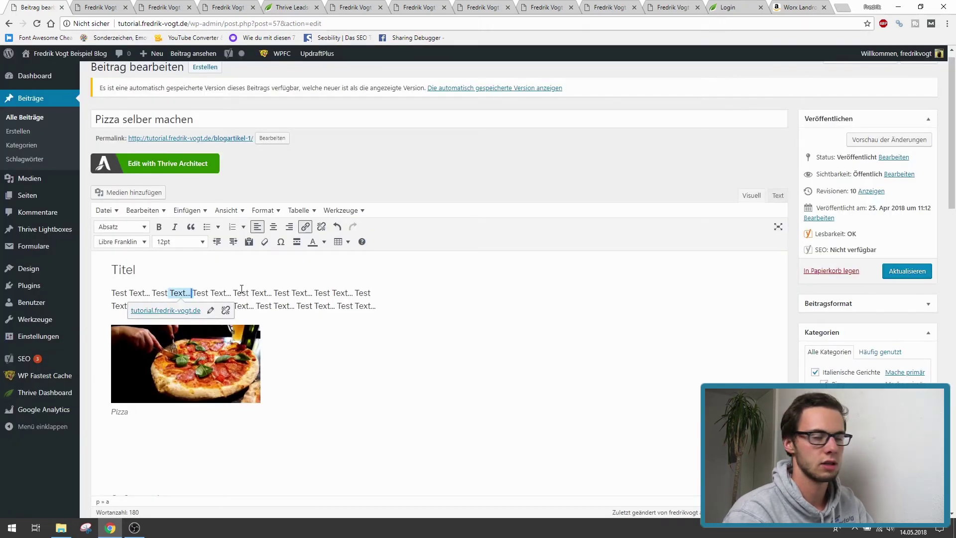
key(Right)
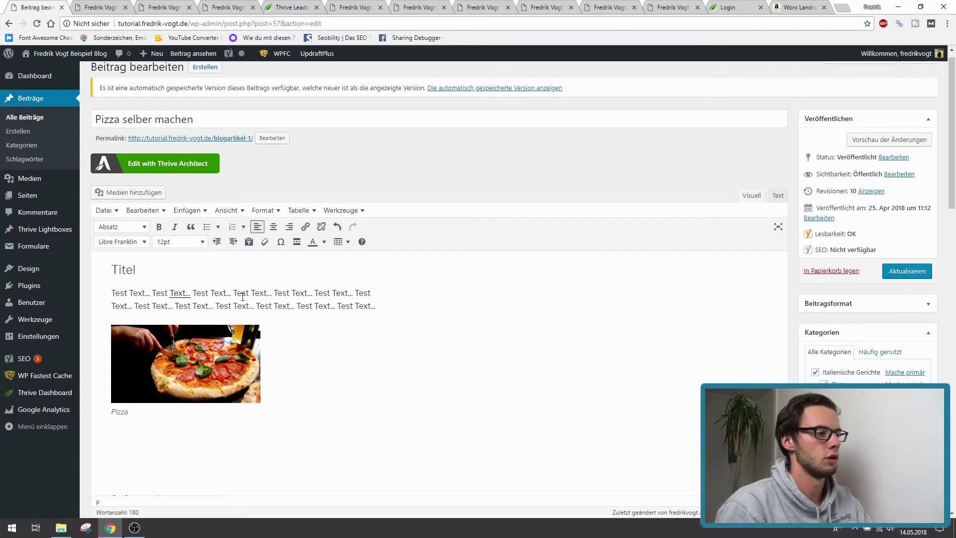
click(366, 7)
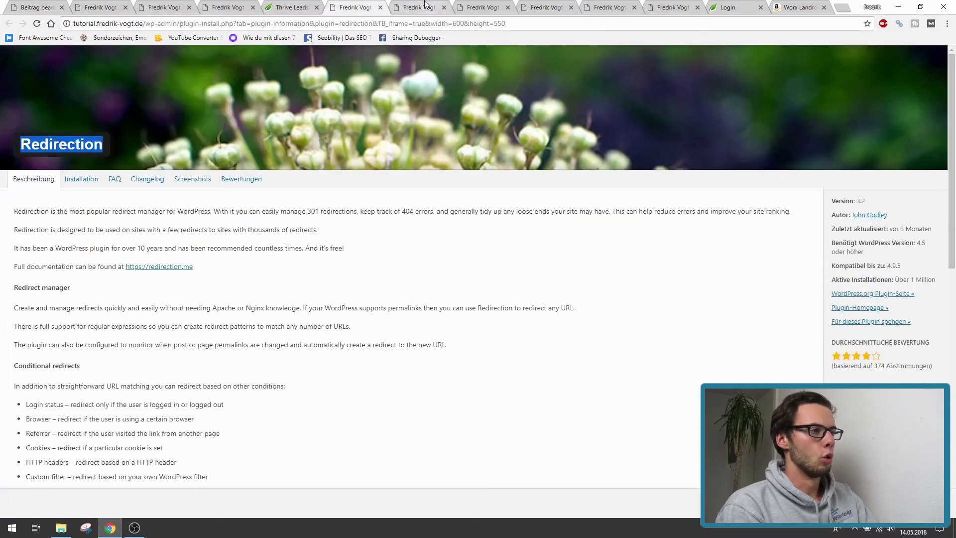
- Browse the Ultimate Nofollow and UpdraftPlus plugin info tabs, then return to the Pizza selber machen editor
click(430, 9)
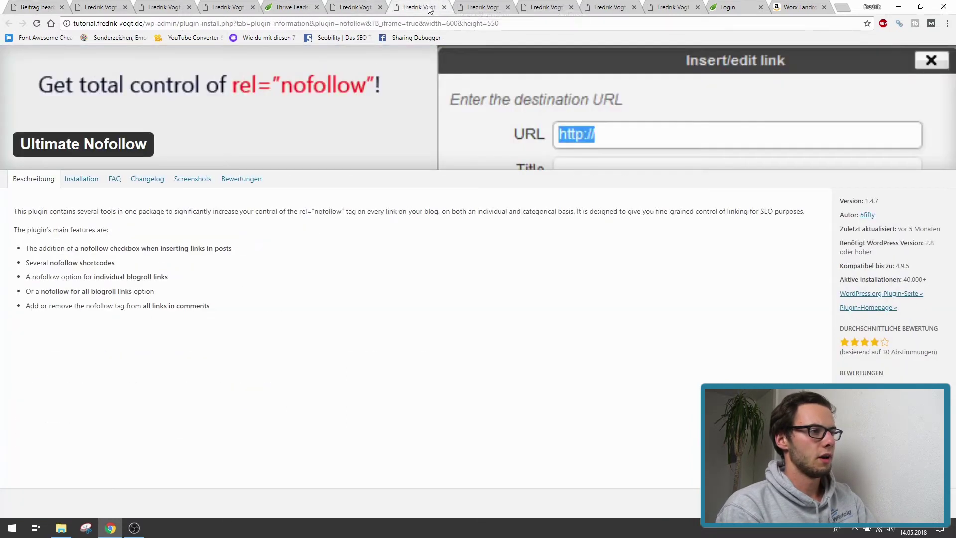
click(472, 5)
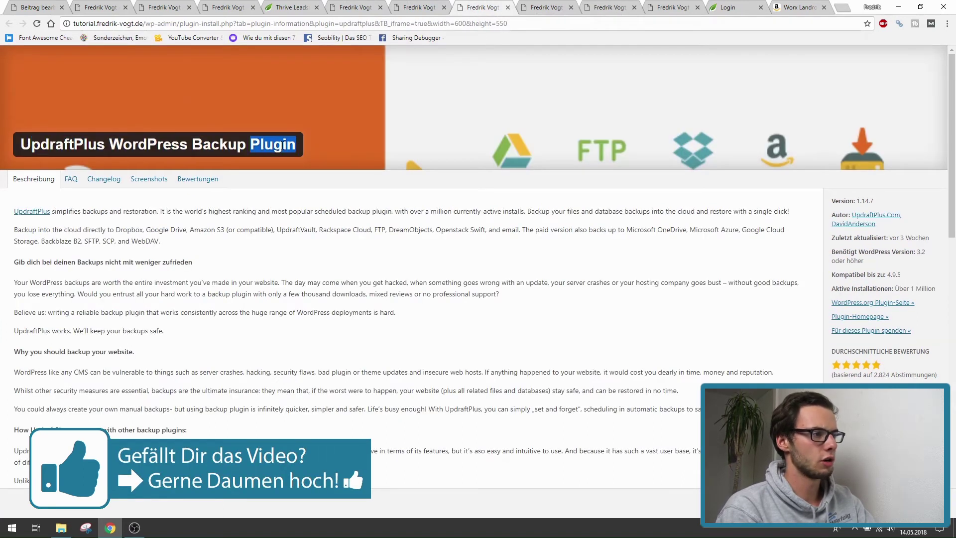
triple_click(66, 145)
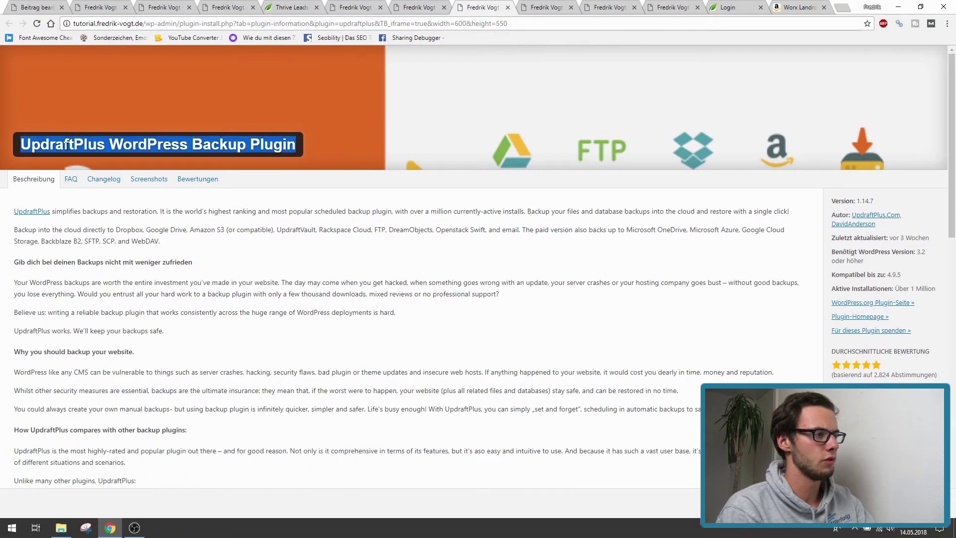
click(27, 5)
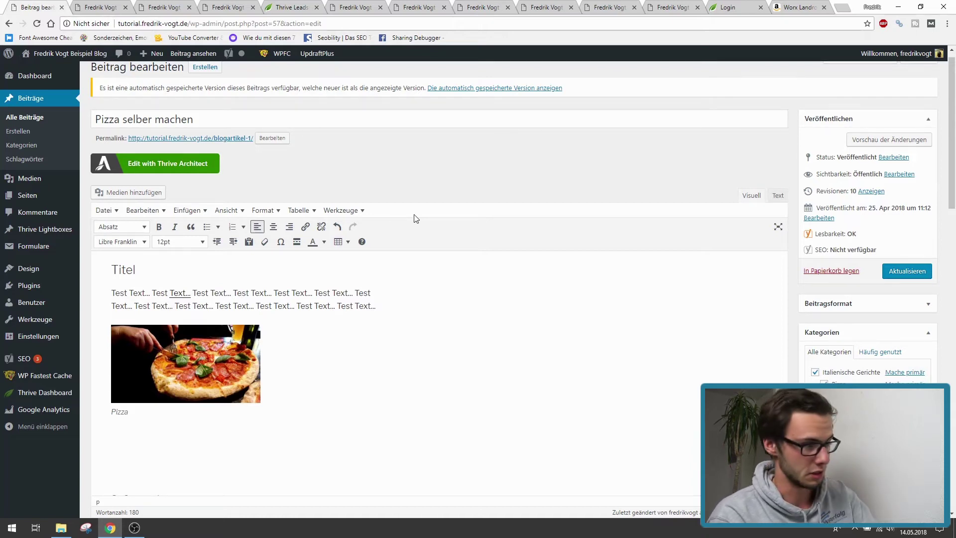
- Leave the editor for the UpdraftPlus Sicherungen page and dismiss the welcome notice
mouse_move(54, 343)
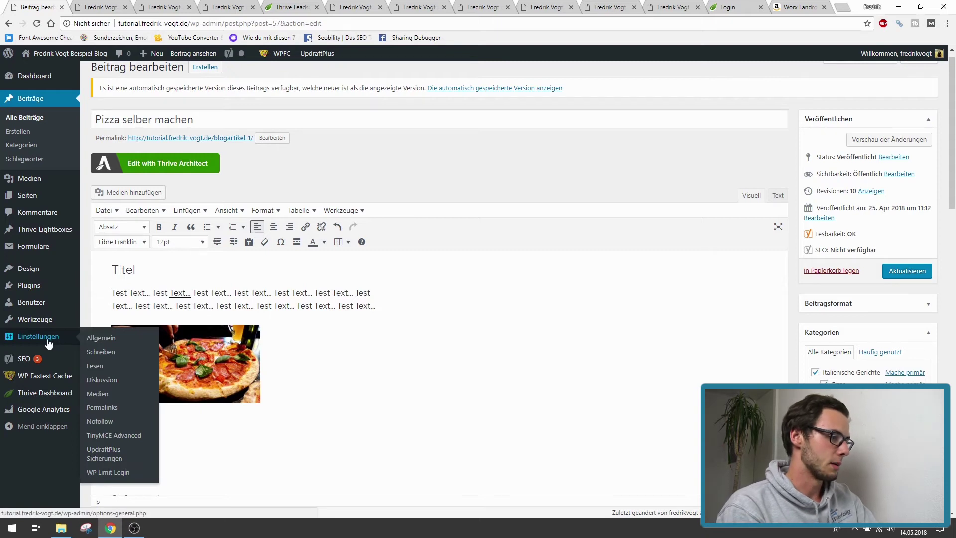
click(105, 458)
click(506, 89)
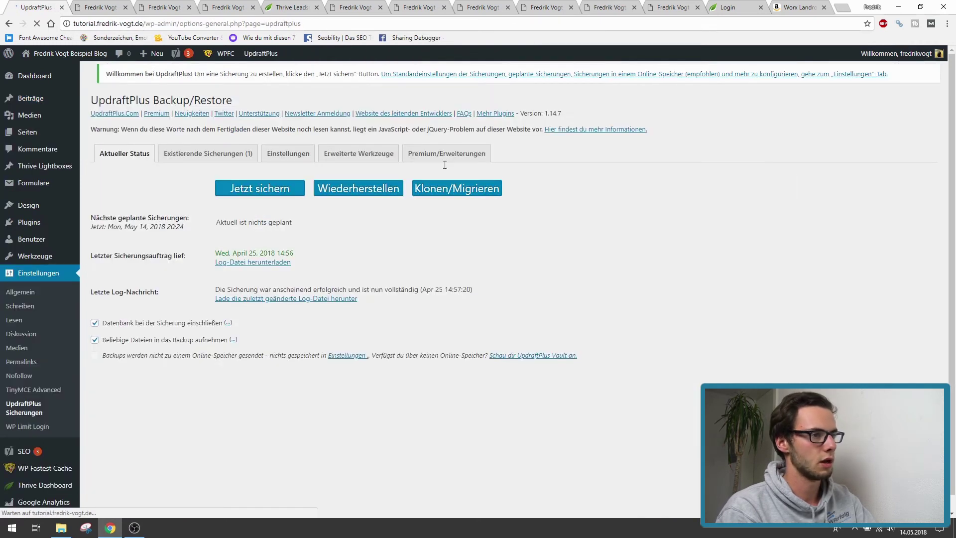
click(825, 8)
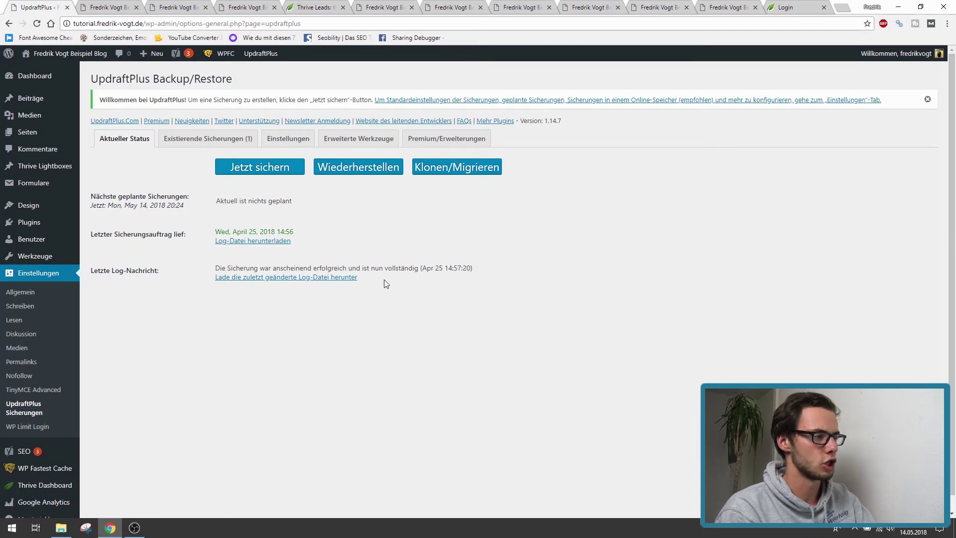
click(928, 99)
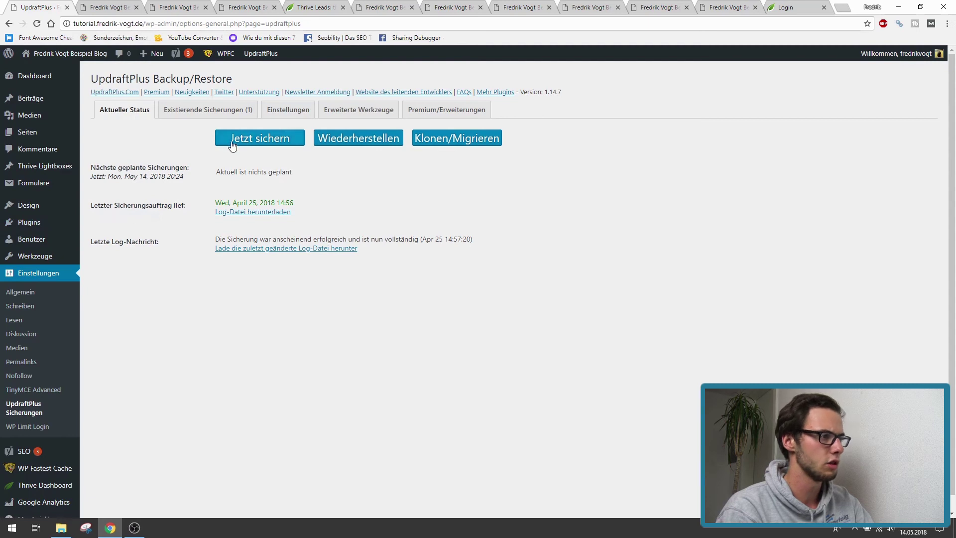
- Run a Jetzt sichern backup of database and files, recorded as May 14, 2018 20:24
click(270, 139)
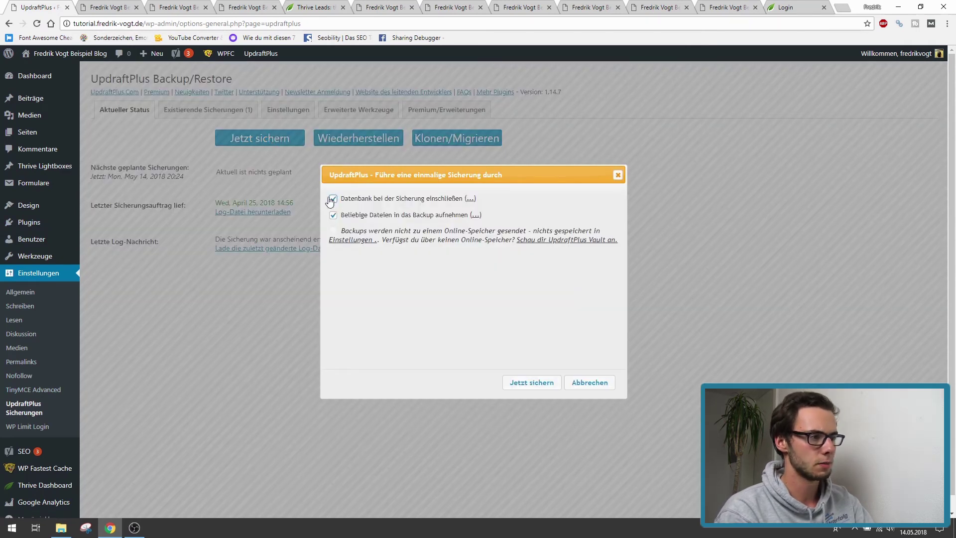
click(532, 383)
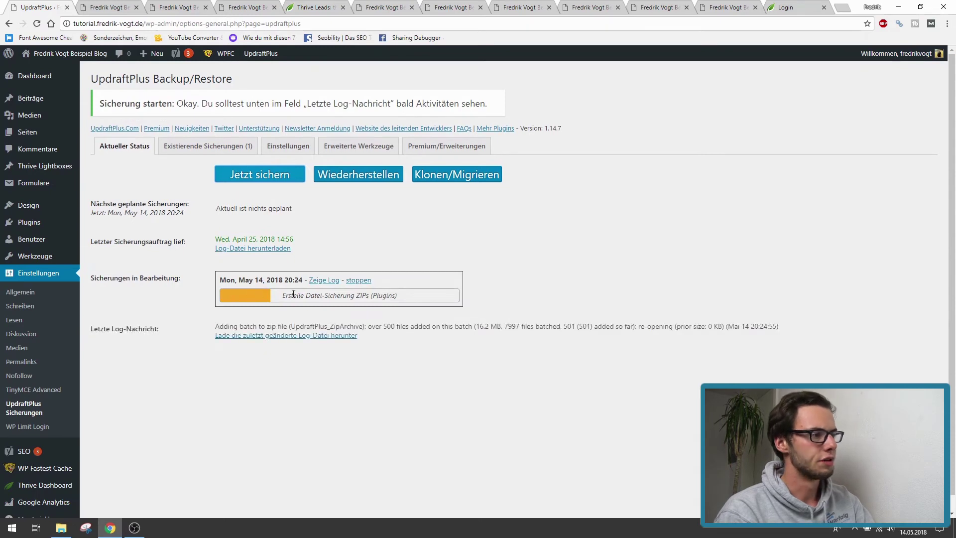
drag(284, 295, 399, 299)
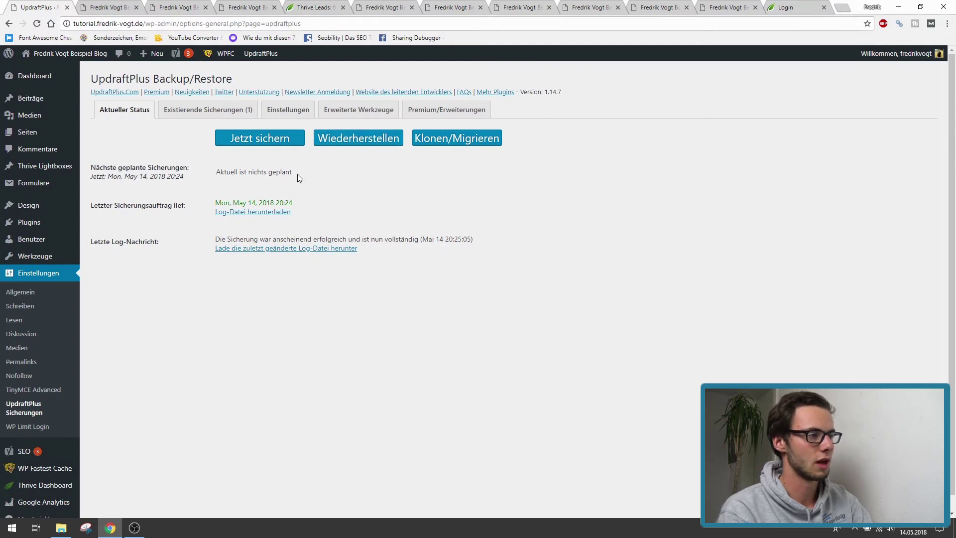
drag(219, 204, 296, 202)
- Review the backup status, noting 'Aktuell ist nichts geplant'
click(375, 175)
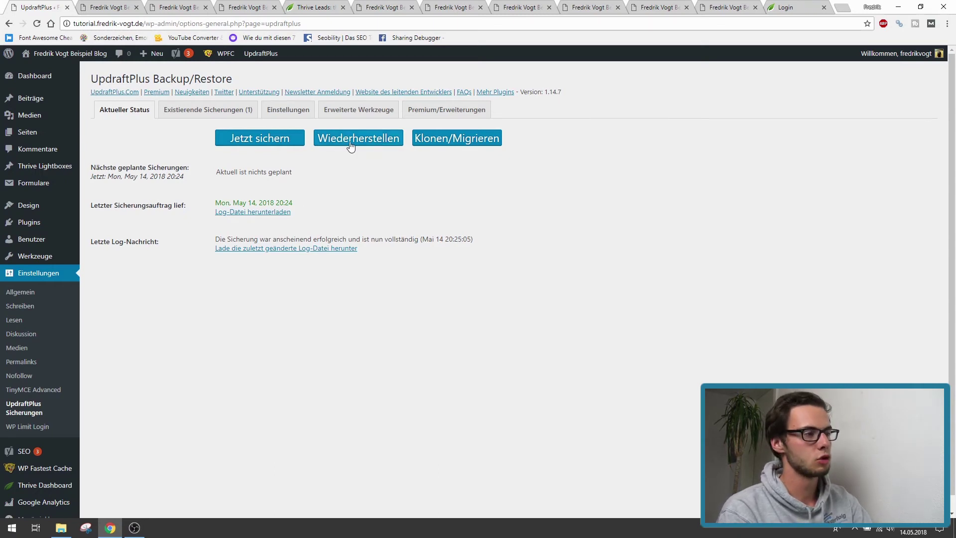
drag(293, 173, 315, 170)
click(217, 175)
click(315, 170)
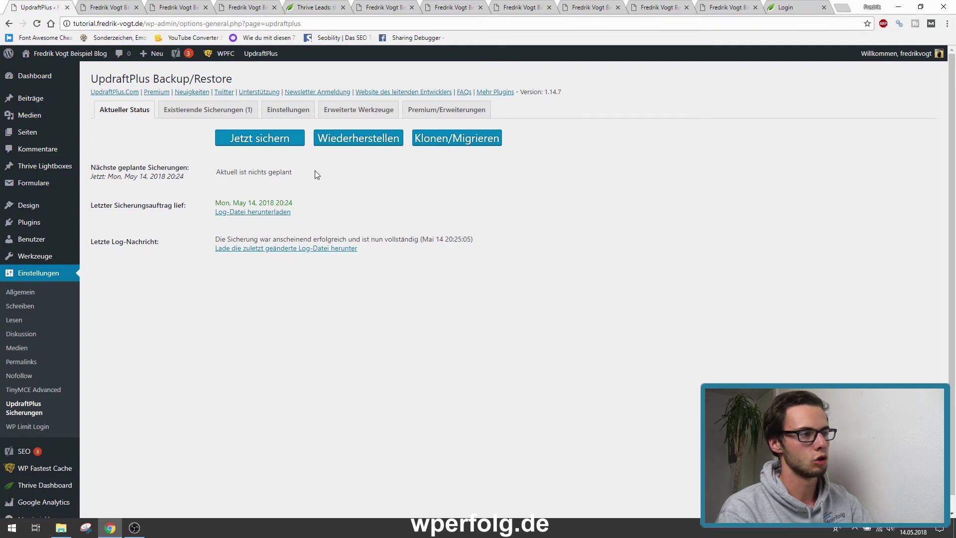
drag(299, 172, 212, 174)
click(315, 179)
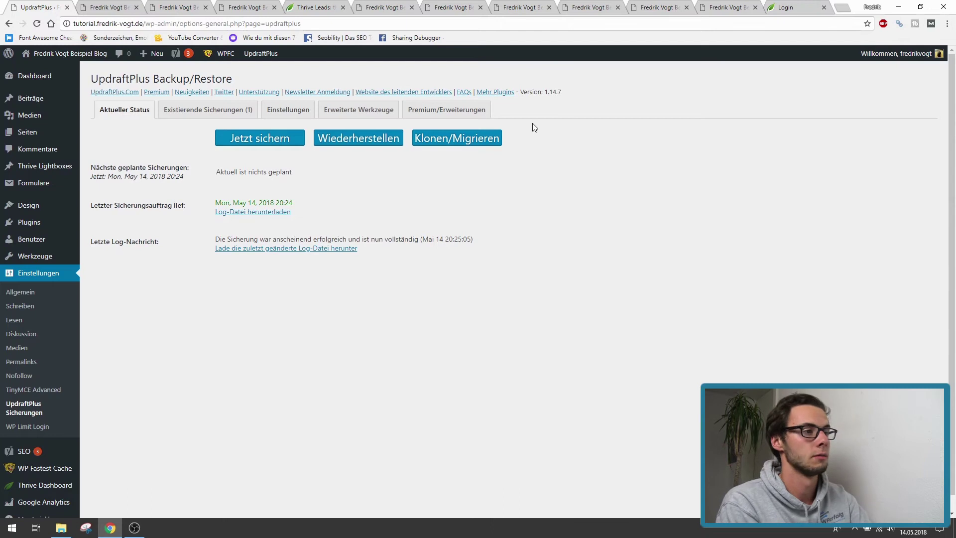
- Bring up the UpdraftPlus plugin information page showing version 1.14.7
mouse_move(260, 57)
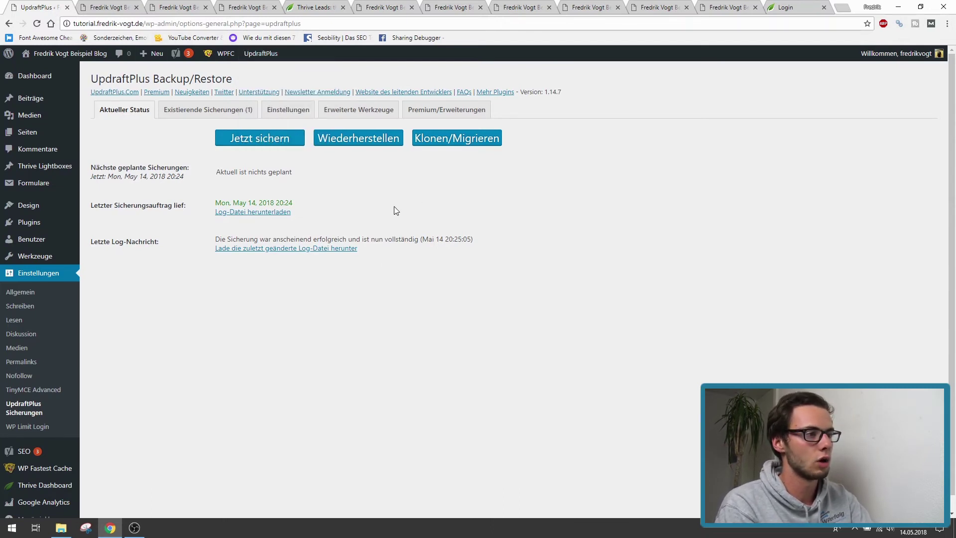
drag(374, 243, 102, 149)
click(105, 154)
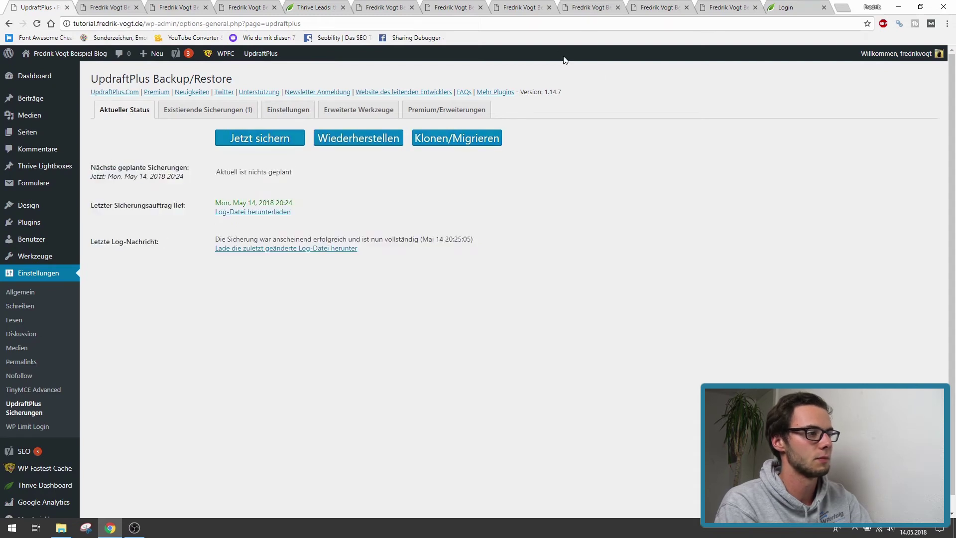
click(518, 6)
click(326, 151)
- Move from the UpdraftPlus details to the Yoast SEO plugin information page
drag(326, 151, 19, 144)
click(577, 327)
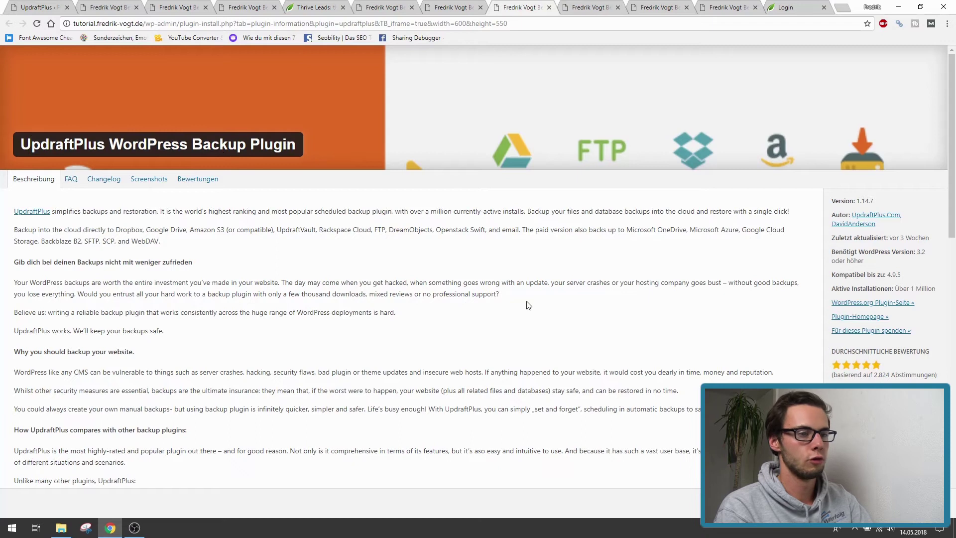
click(588, 5)
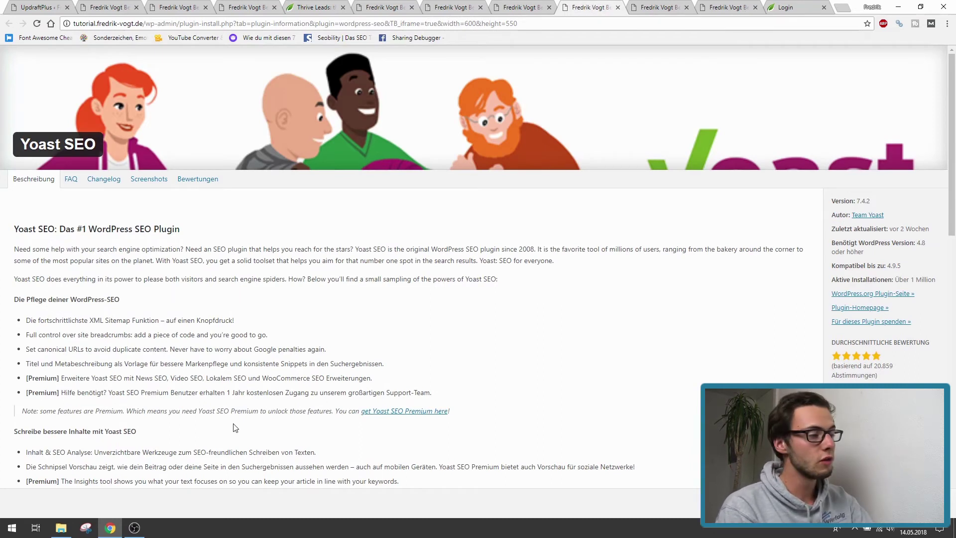
click(135, 528)
click(364, 297)
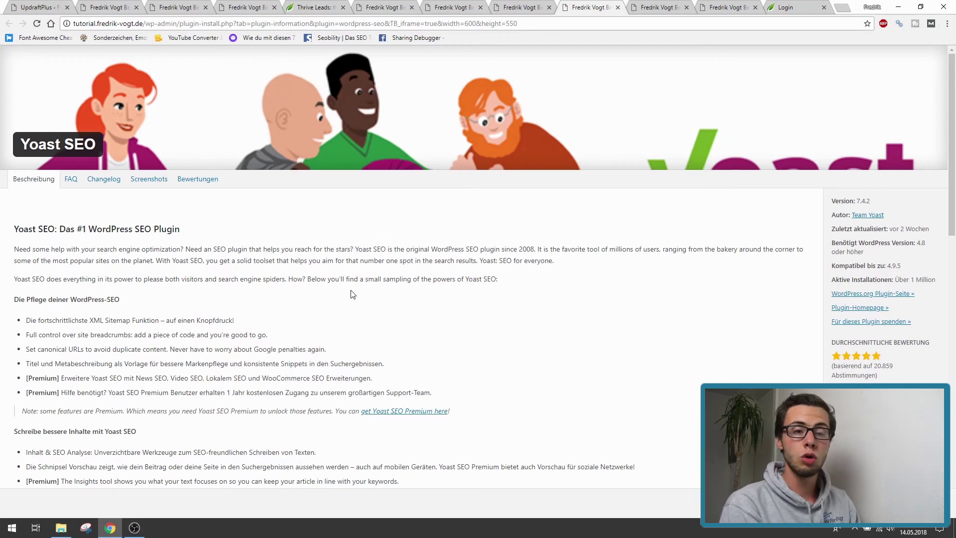
- Review Yoast SEO 7.4.2's details and over 1 million installations, then return to UpdraftPlus Backup/Restore
mouse_move(21, 142)
mouse_down()
mouse_move(97, 144)
mouse_move(20, 142)
mouse_up()
click(672, 277)
scroll(741, 331, down, 2)
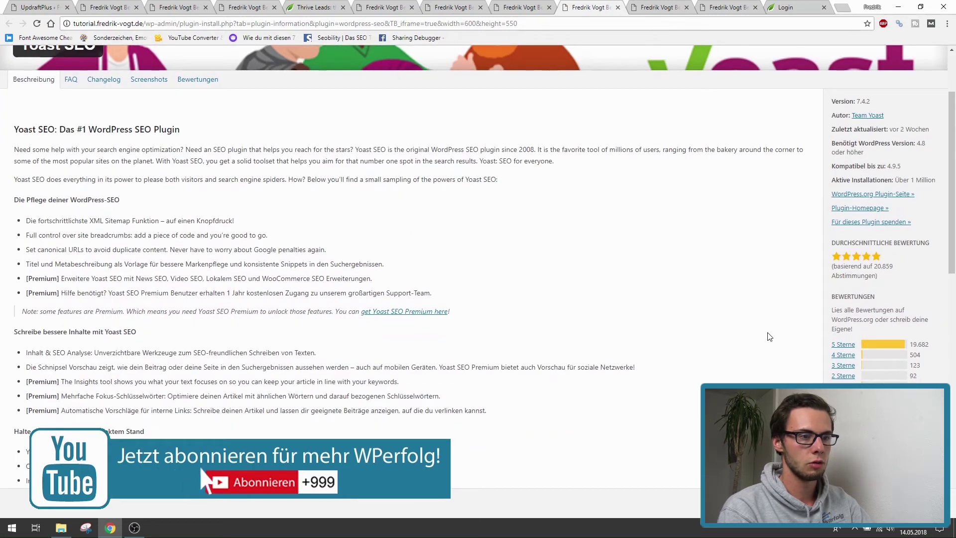
scroll(770, 336, up, 2)
drag(898, 276, 935, 280)
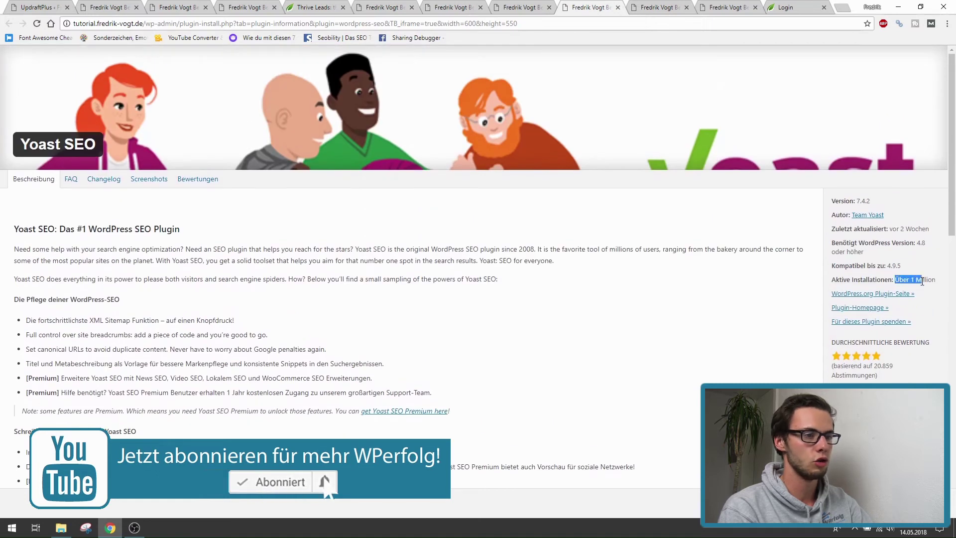
click(548, 287)
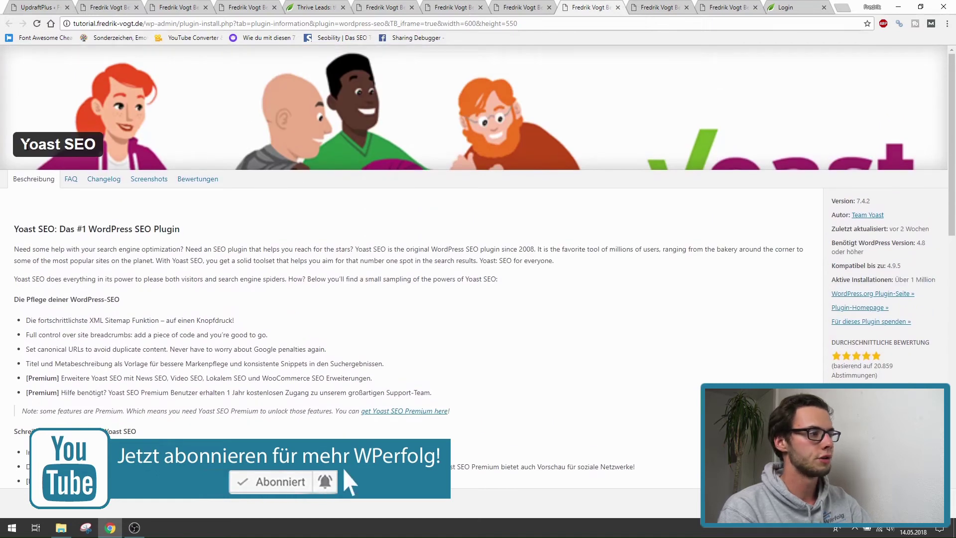
click(42, 6)
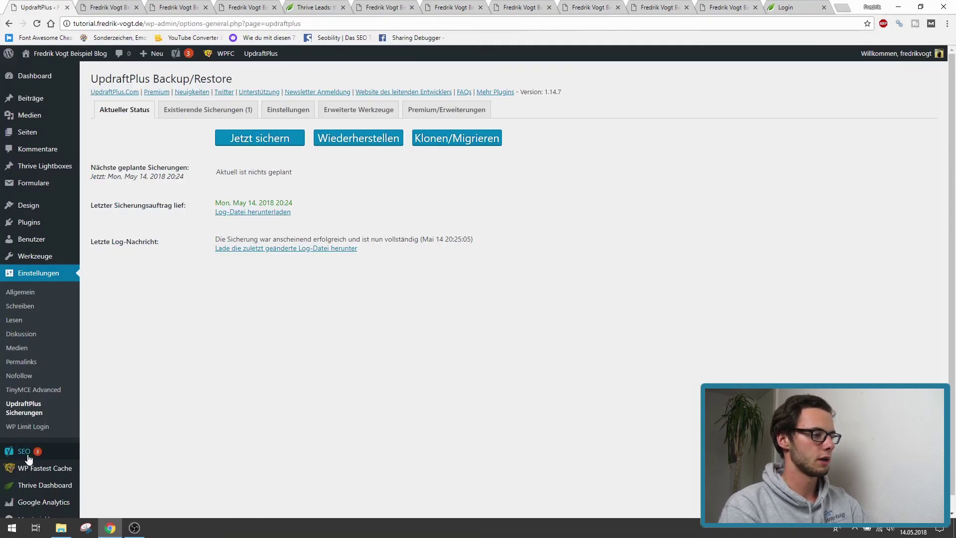
- Review Yoast SEO's Funktionen toggles, then list all posts including Reispfanne and Pizza selber machen
mouse_move(25, 455)
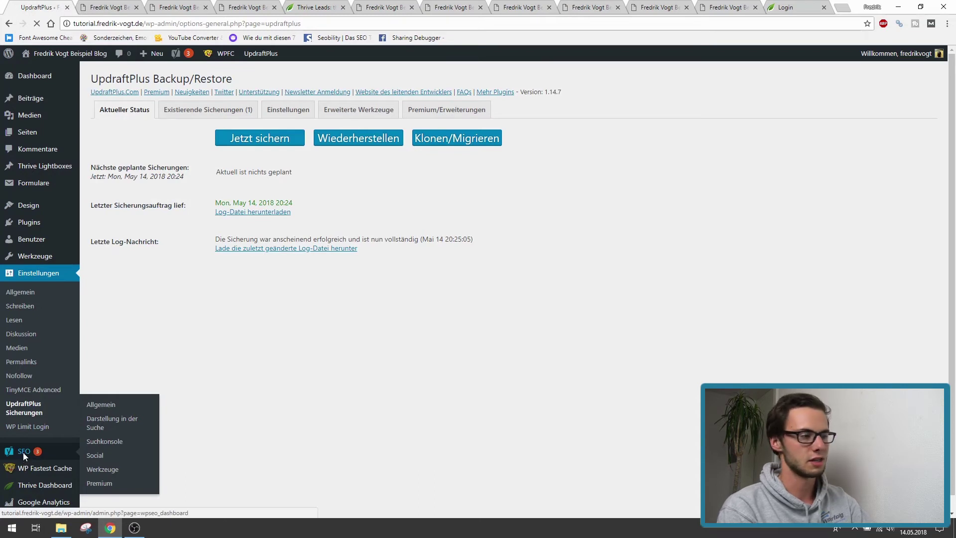
click(23, 453)
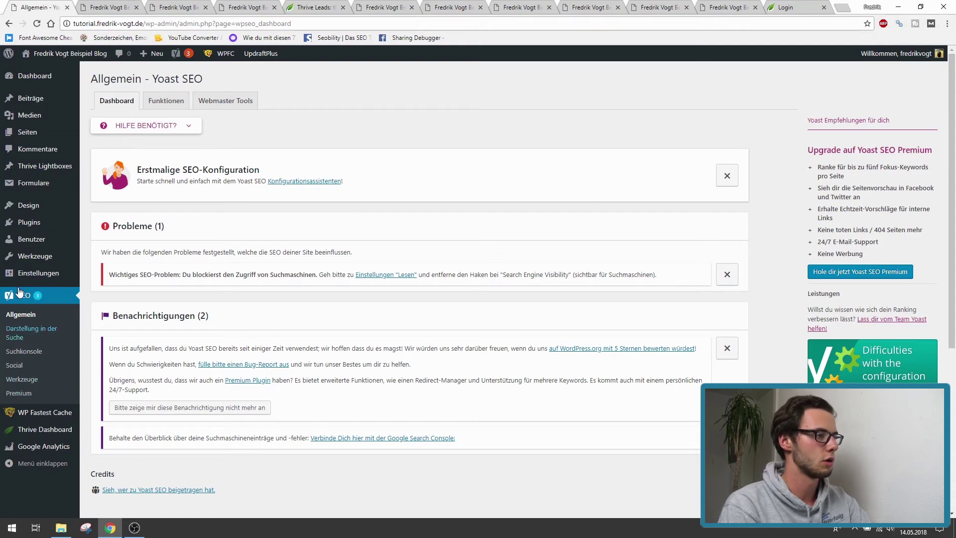
click(169, 101)
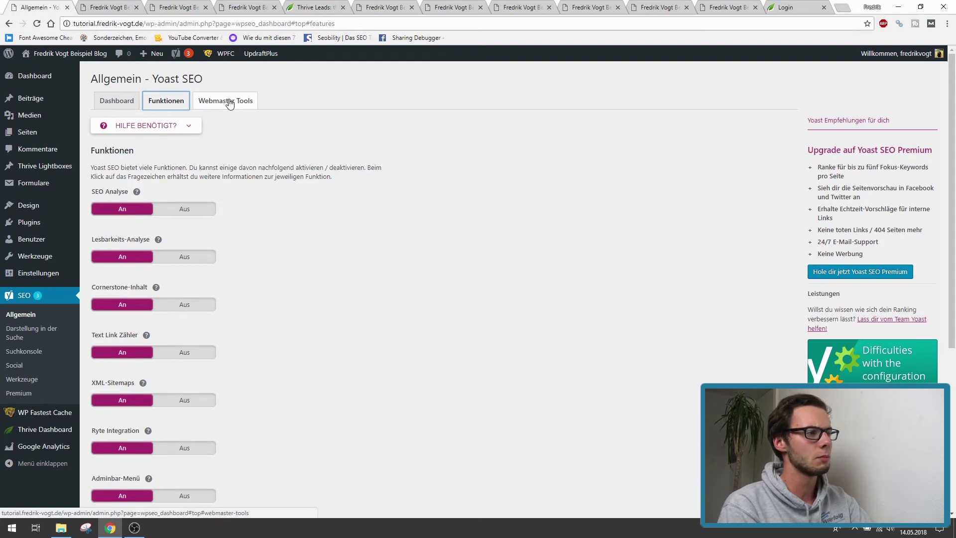
scroll(244, 309, down, 5)
scroll(252, 340, up, 5)
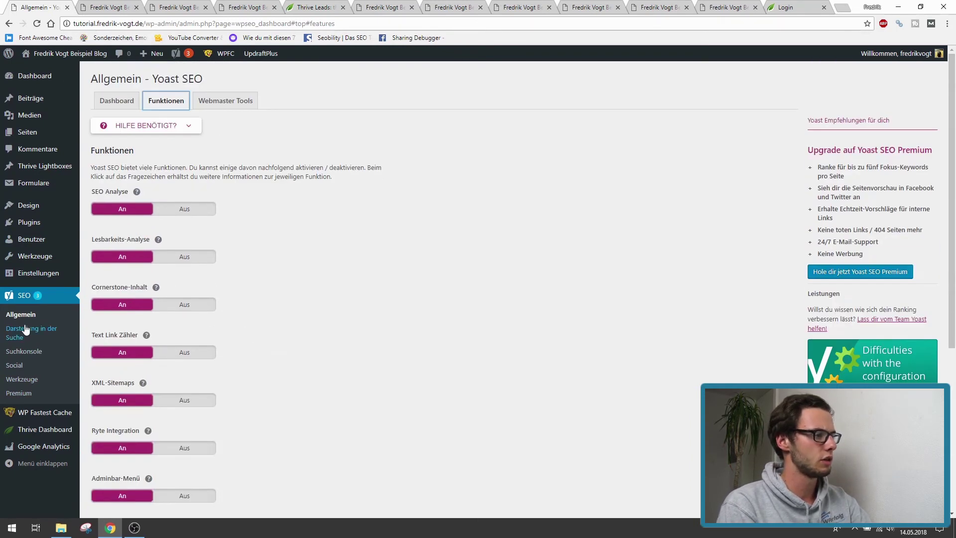
mouse_move(29, 106)
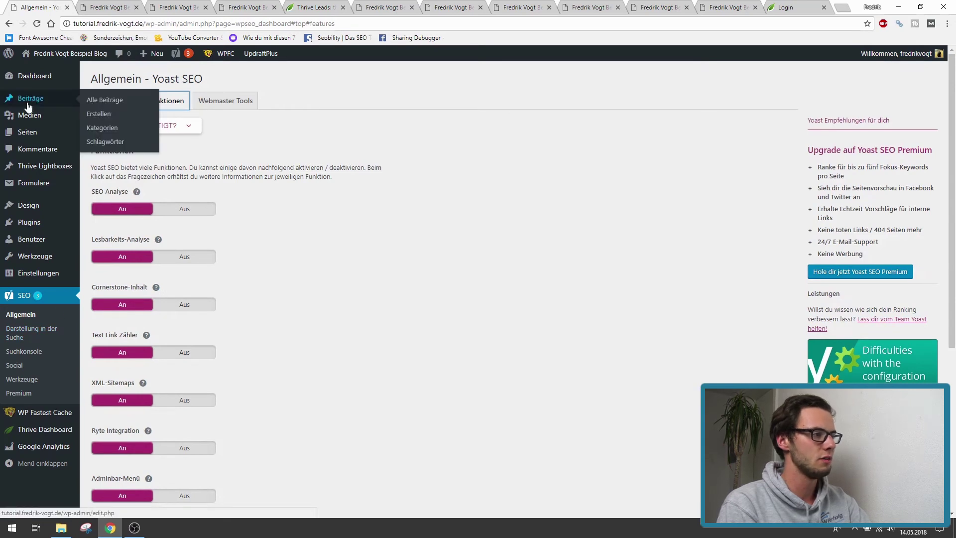
click(93, 105)
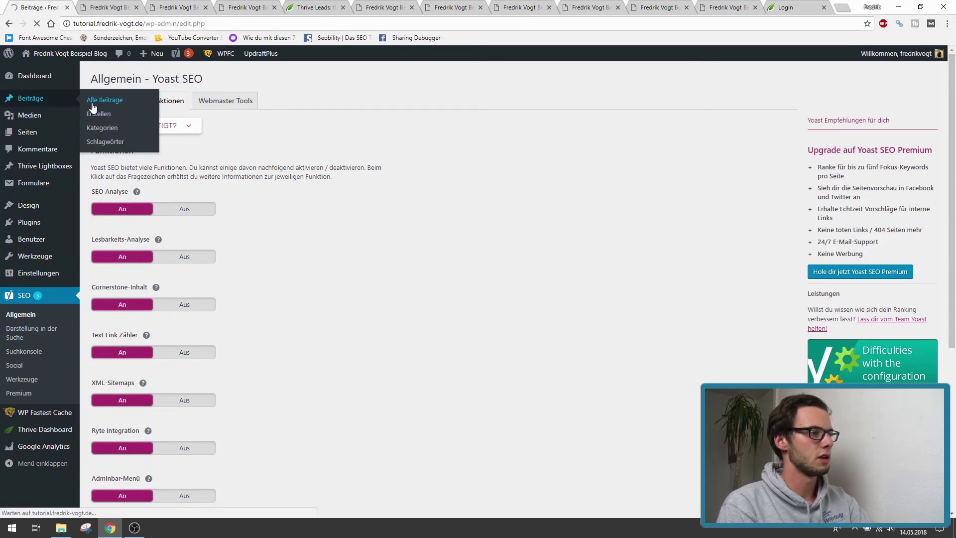
- Edit the Pizza selber machen post and review its Yoast SEO snippet and four listed problems
click(128, 200)
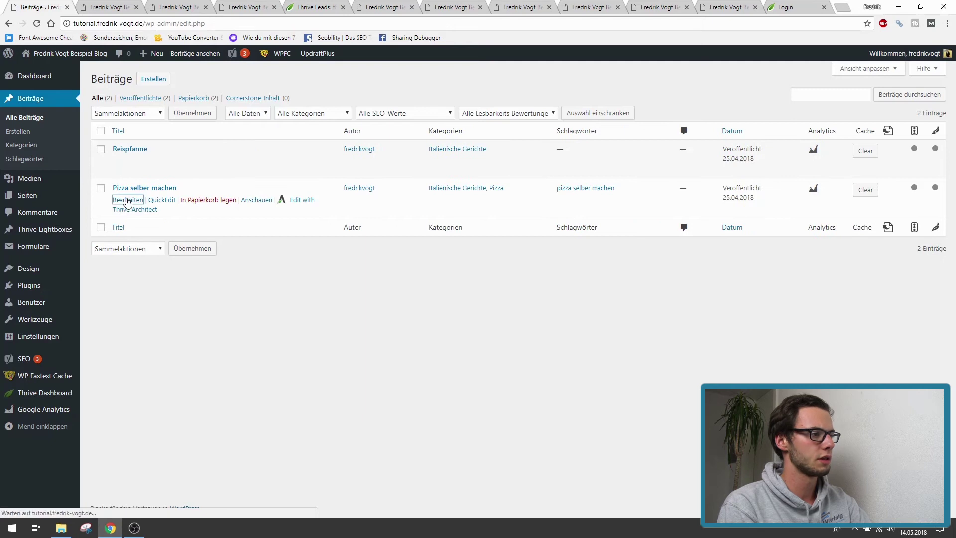
scroll(300, 289, down, 10)
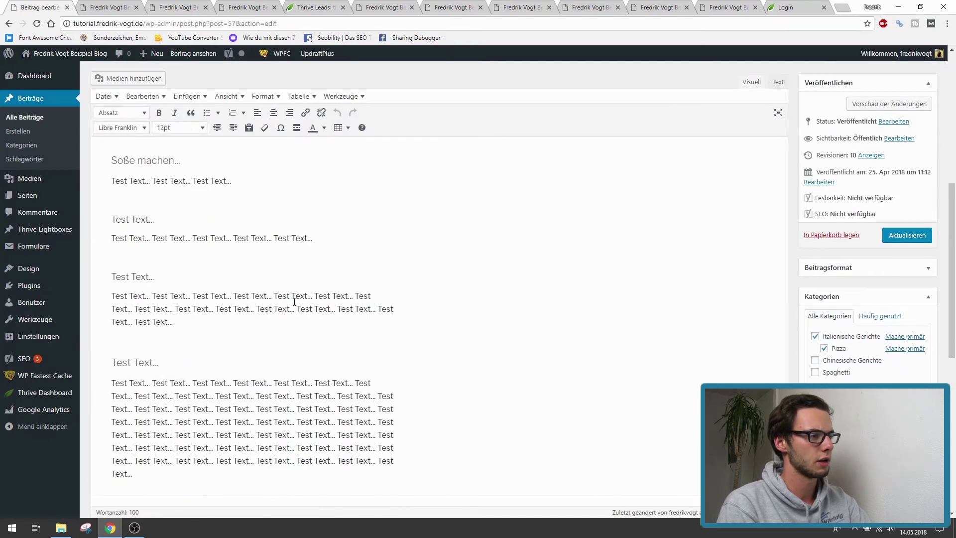
click(251, 317)
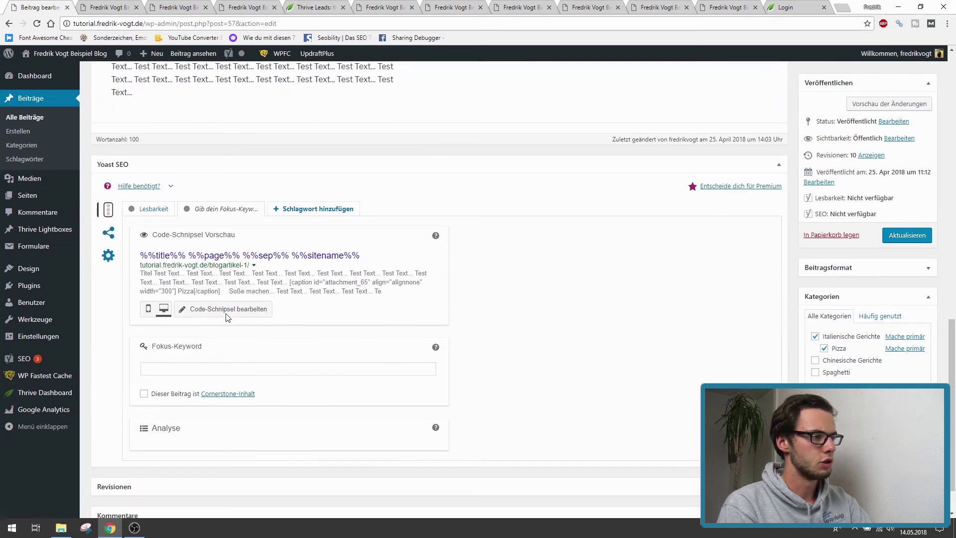
click(154, 355)
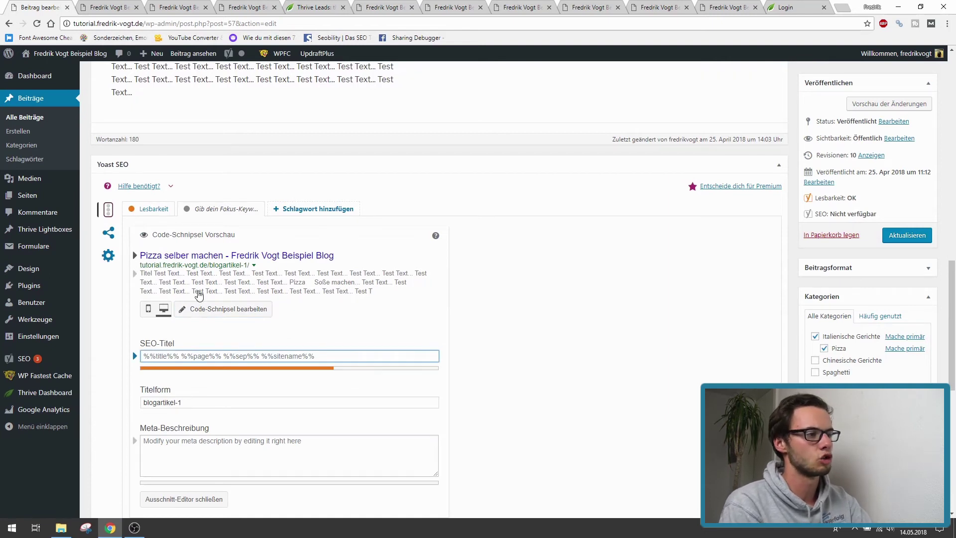
scroll(147, 221, down, 9)
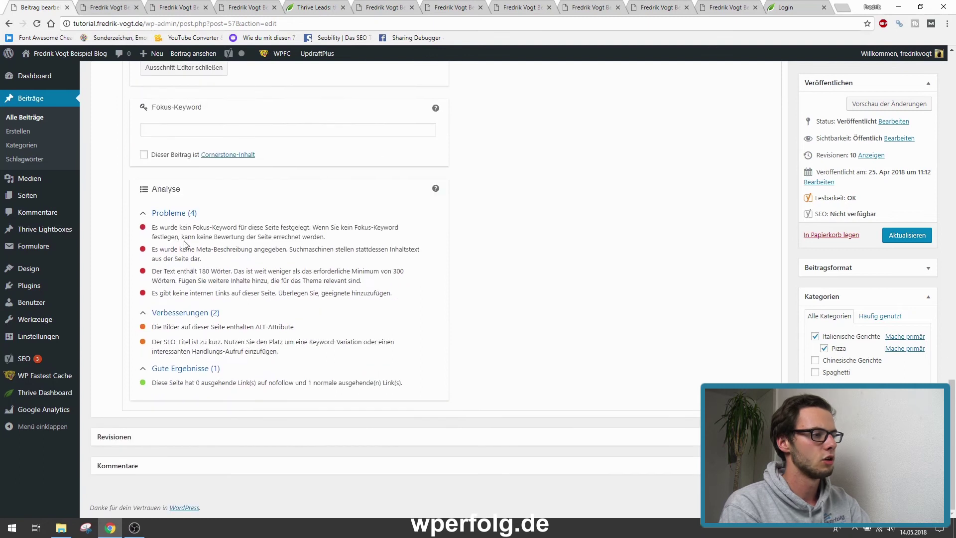
drag(154, 228, 396, 295)
scroll(336, 315, up, 1)
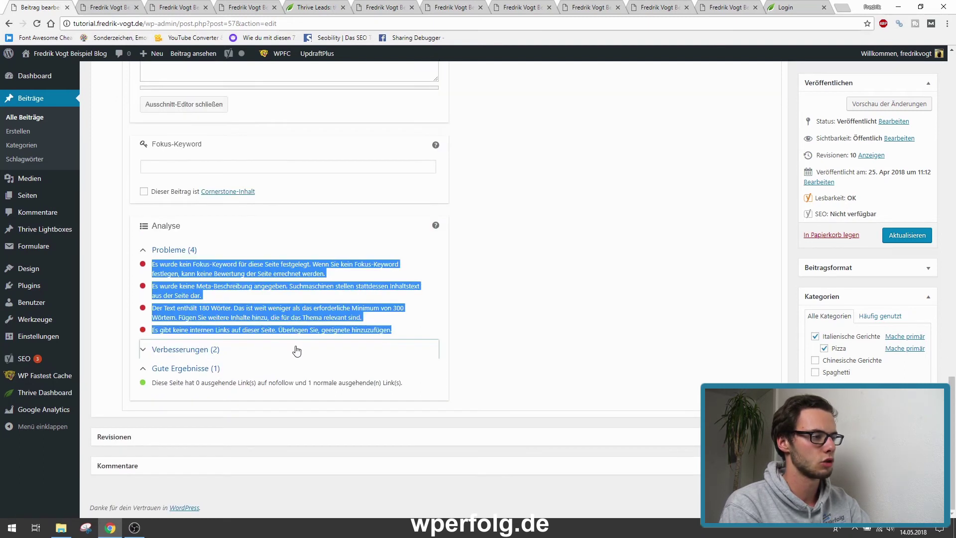
scroll(237, 261, up, 7)
- Check the post's Lesbarkeit analysis, then view the Contact Form 7 5.0.1 plugin details
click(149, 164)
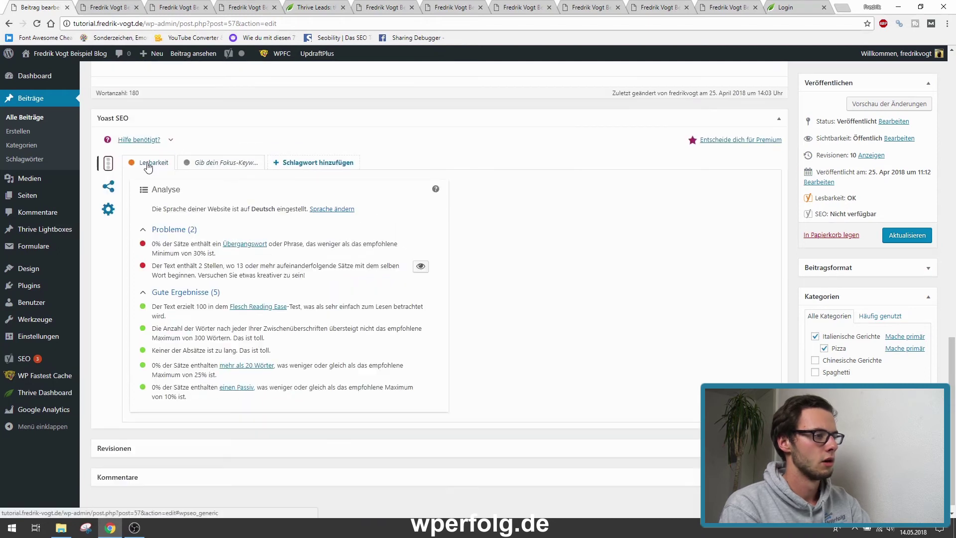
scroll(251, 303, up, 8)
scroll(225, 308, down, 7)
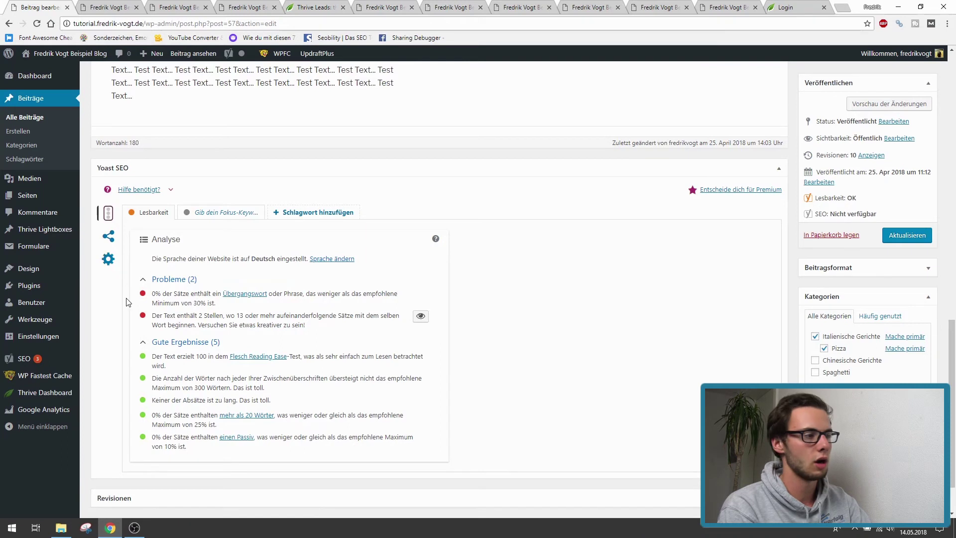
scroll(149, 319, up, 15)
scroll(157, 341, down, 5)
click(127, 251)
drag(119, 251, 113, 237)
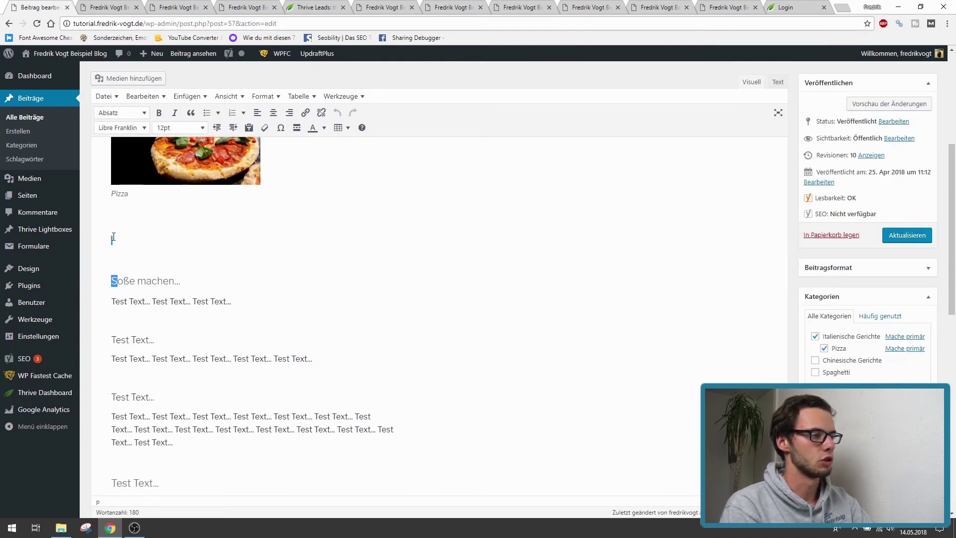
click(658, 5)
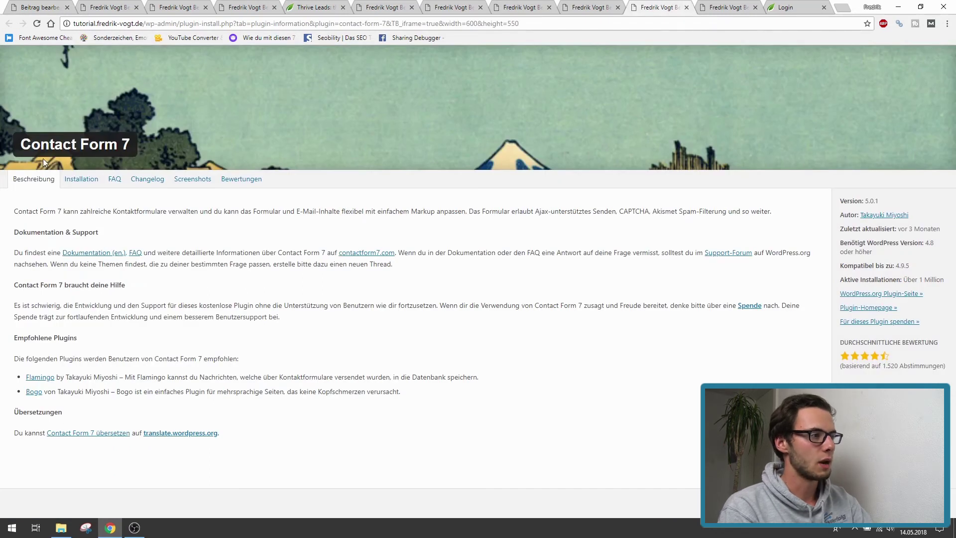
- Look over the Contact Form 7 plugin heading on its information page
drag(20, 144, 126, 138)
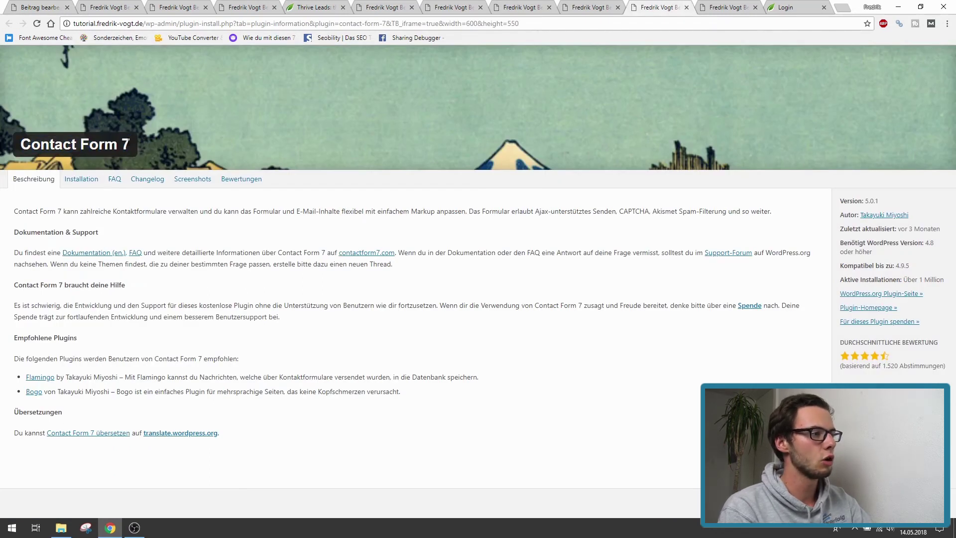
click(199, 86)
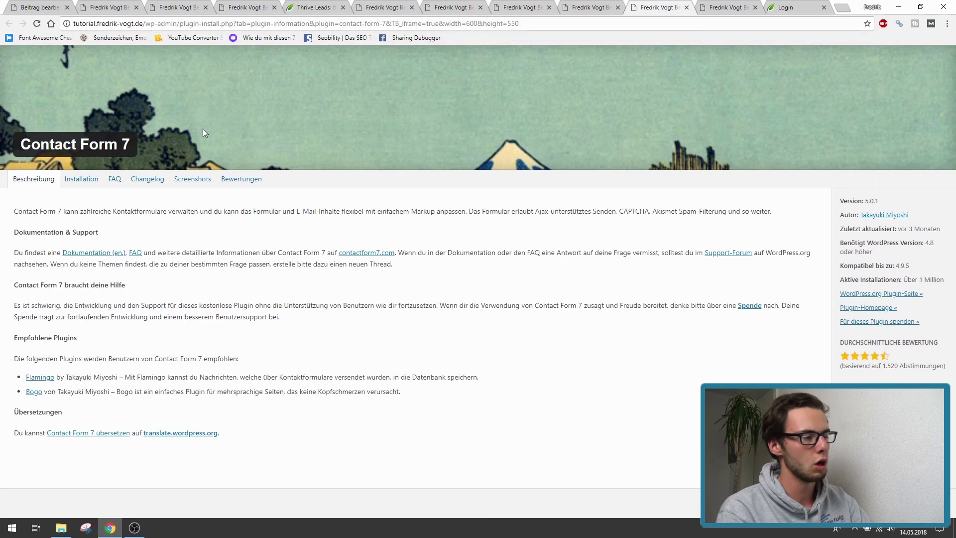
mouse_move(134, 145)
mouse_down()
mouse_move(1, 147)
mouse_move(122, 145)
mouse_up()
click(19, 144)
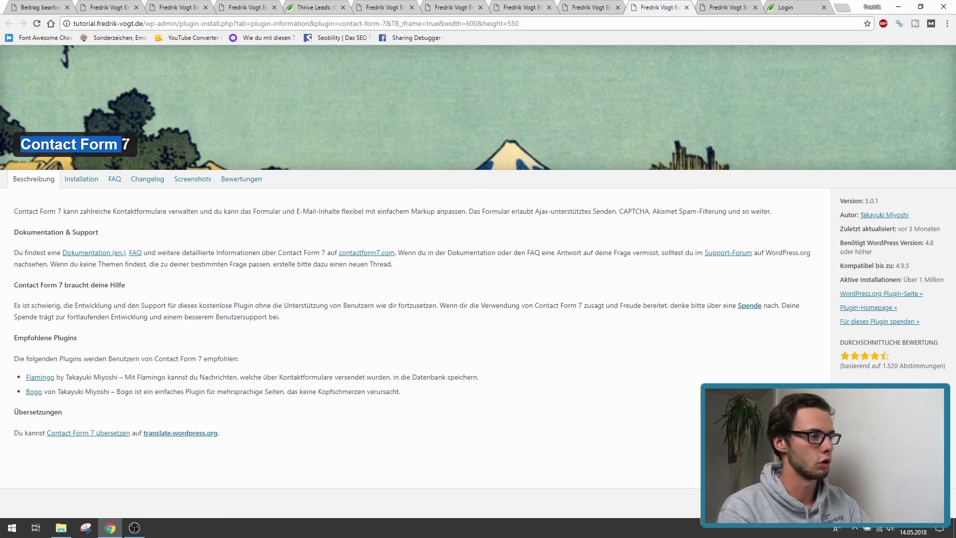
click(174, 138)
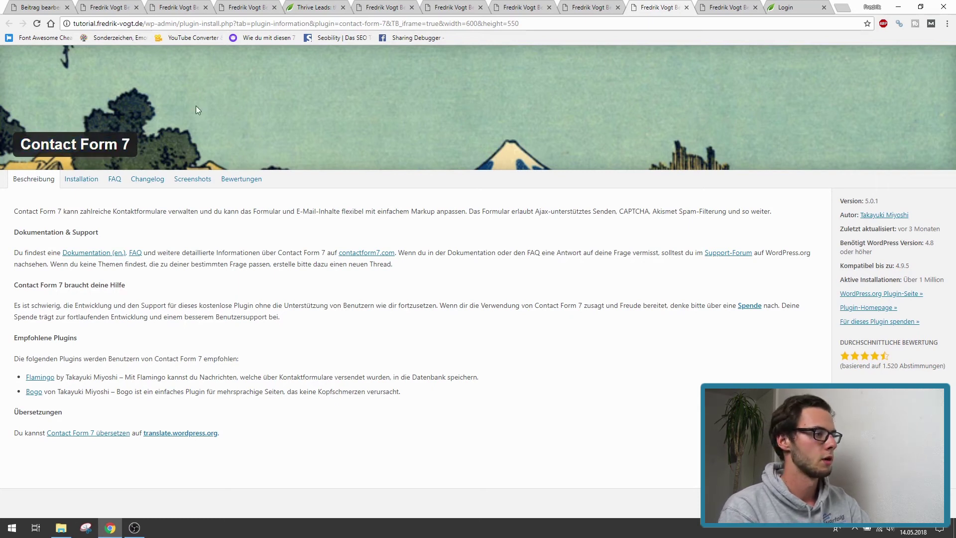
- Show the Formulare list with Kontaktformular 1 and dismiss the spam and mail notice
click(50, 8)
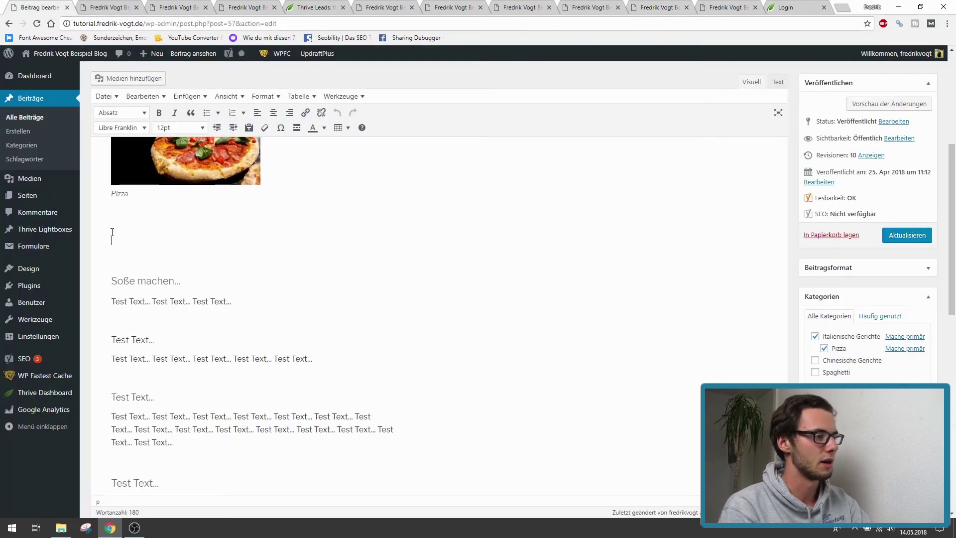
click(16, 248)
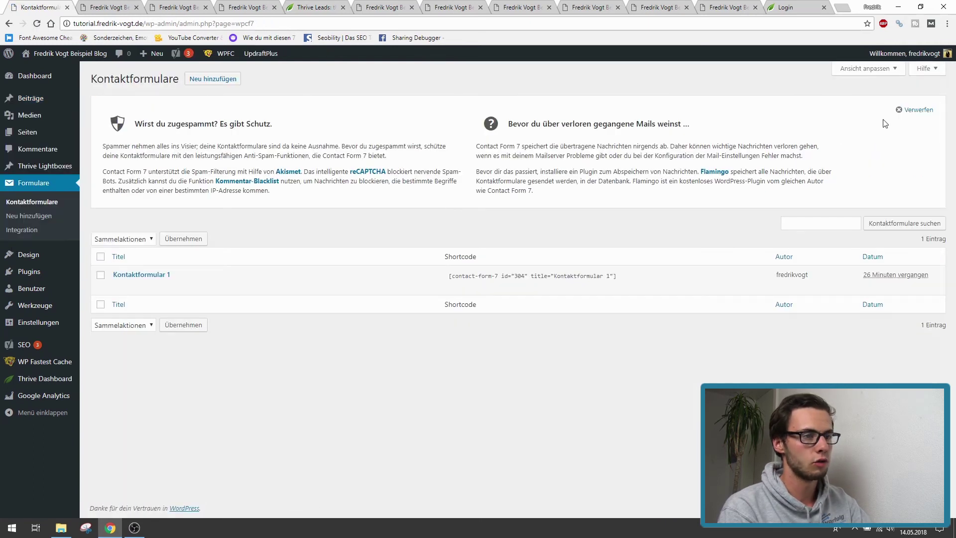
click(910, 110)
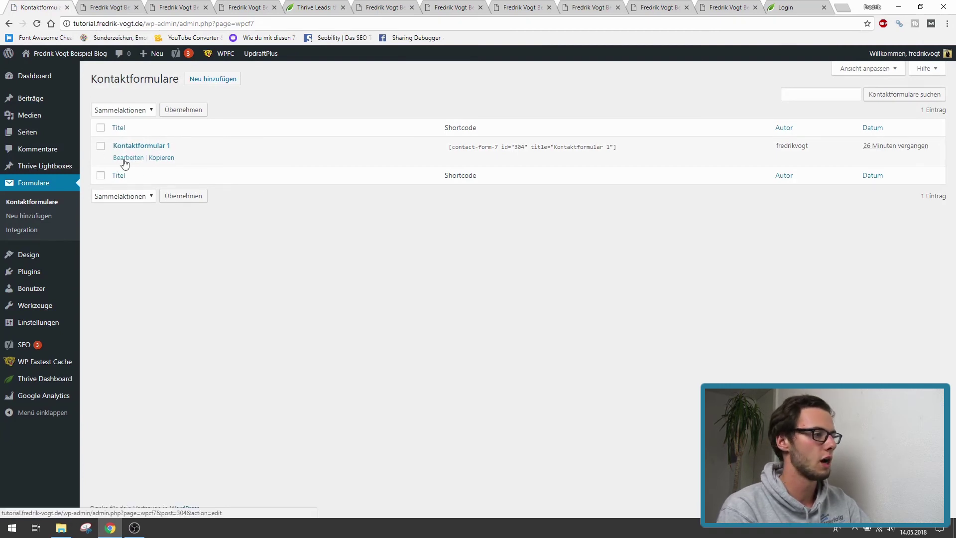
- Open Kontaktformular 1 in the form editor and select its shortcode
click(124, 158)
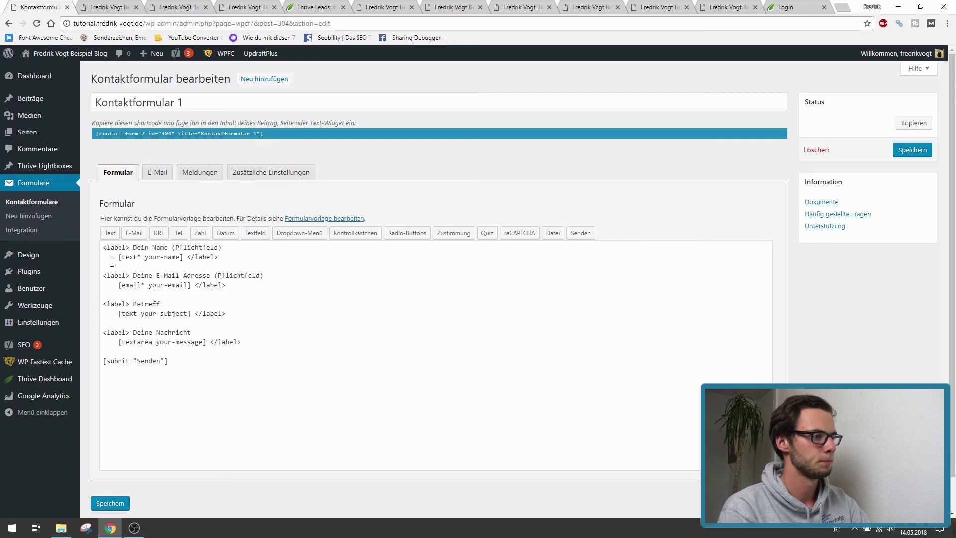
drag(177, 360, 102, 248)
click(202, 277)
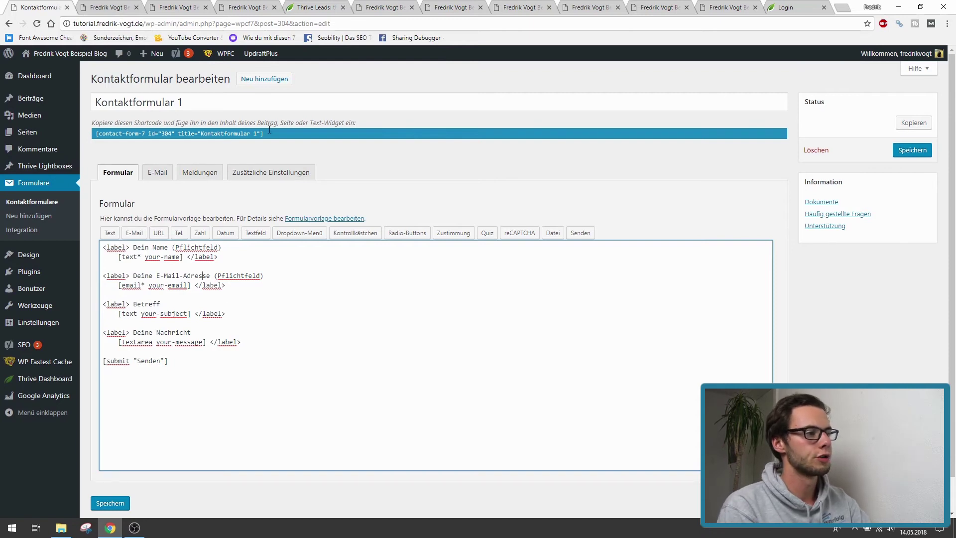
click(95, 162)
key(ctrl+c)
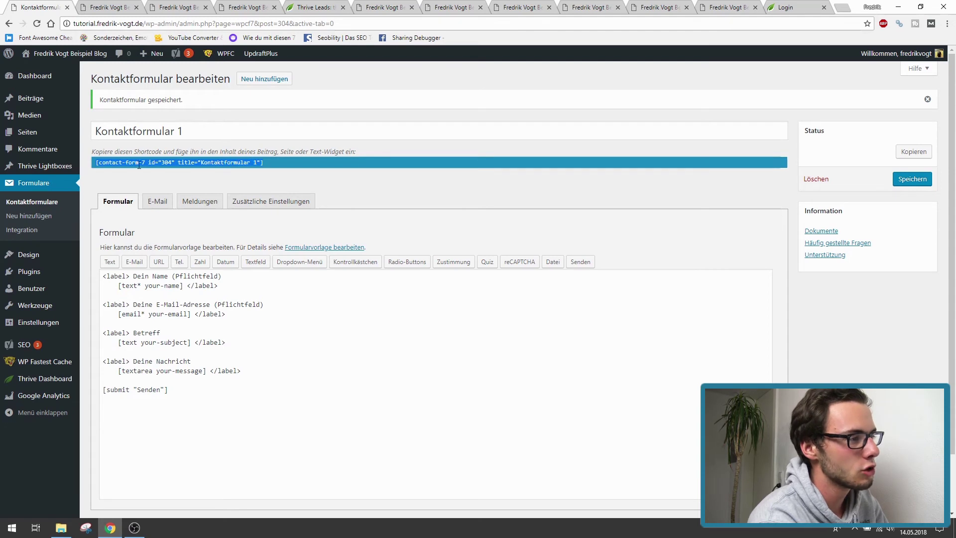
- Open a new post in the background and start creating a new page
mouse_move(15, 102)
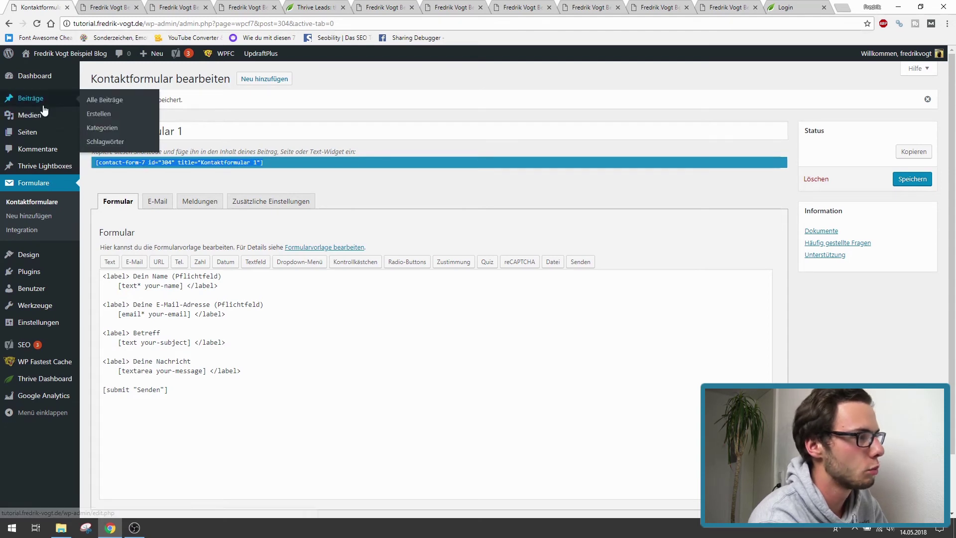
middle_click(92, 115)
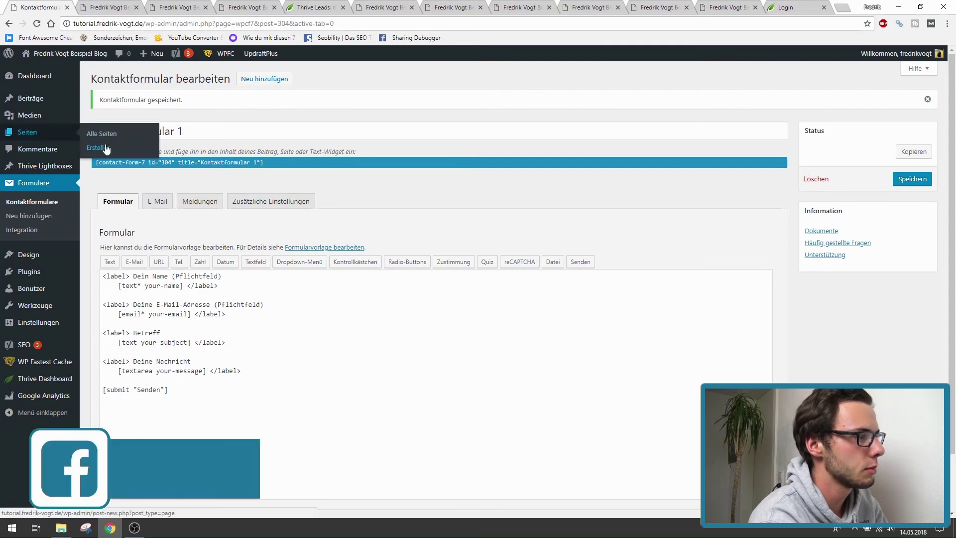
click(92, 149)
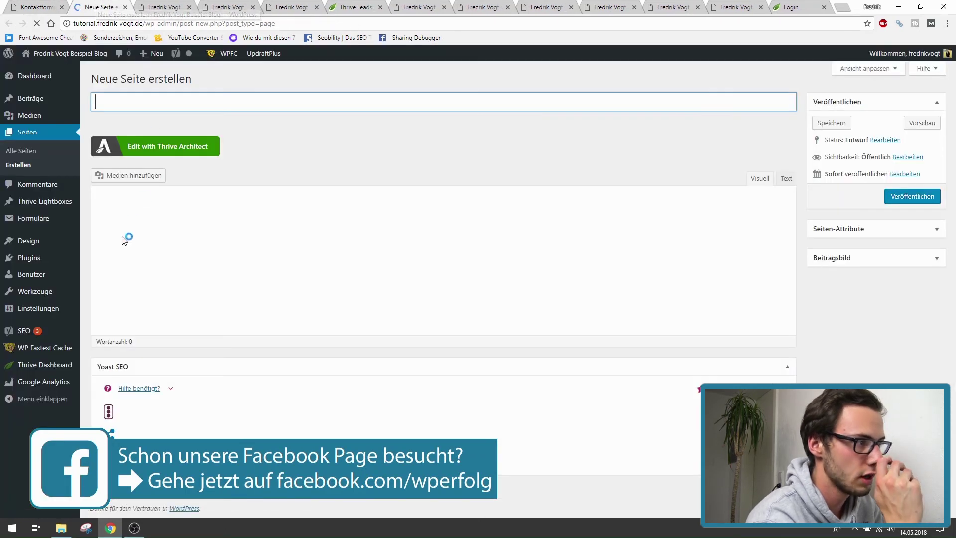
- Paste the contact-form-7 shortcode into a new page titled 'Kontakt' and preview it
click(134, 287)
key(ctrl+v)
click(150, 107)
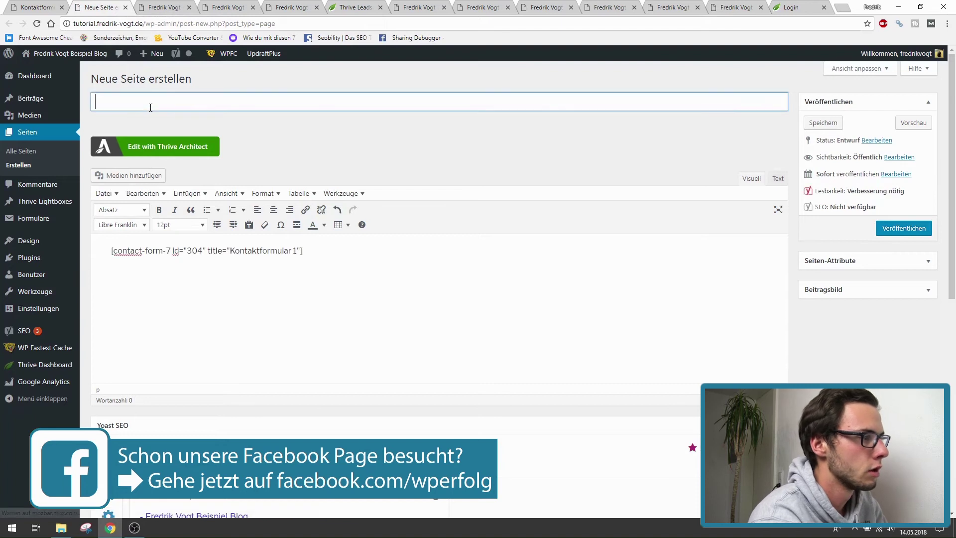
text(Kotan)
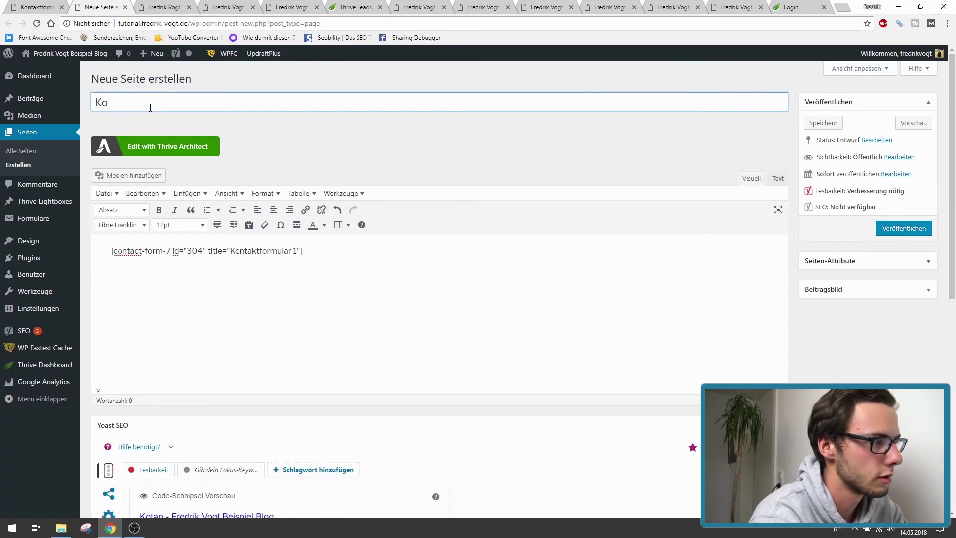
key(BackSpace)
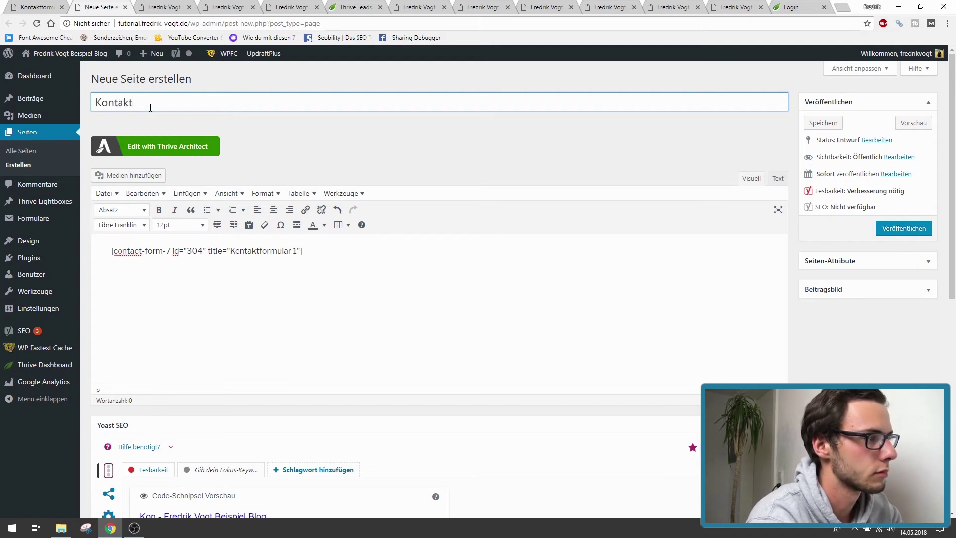
click(910, 122)
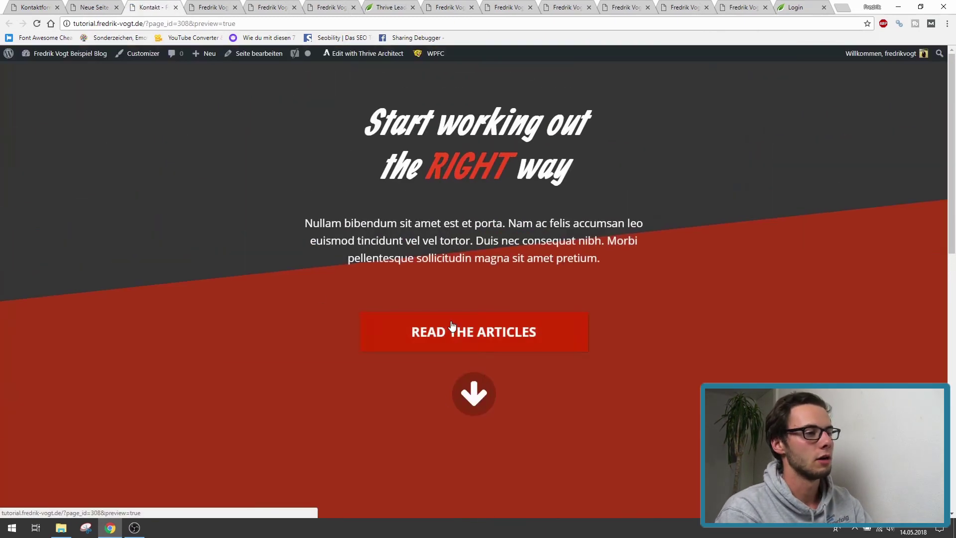
- Try the Kontakt preview form's message, name, e-mail and Betreff fields
click(477, 398)
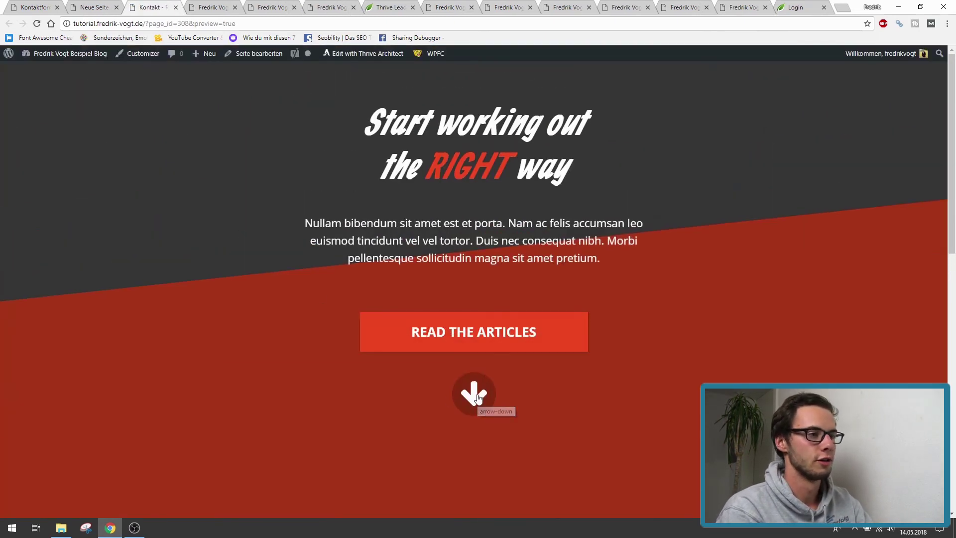
click(453, 252)
click(454, 301)
click(464, 345)
scroll(468, 347, down, 3)
scroll(446, 261, up, 3)
scroll(427, 271, down, 3)
- Test the name, e-mail, Betreff and message fields again, then return to the Neue Seite editor
click(453, 120)
scroll(399, 249, up, 3)
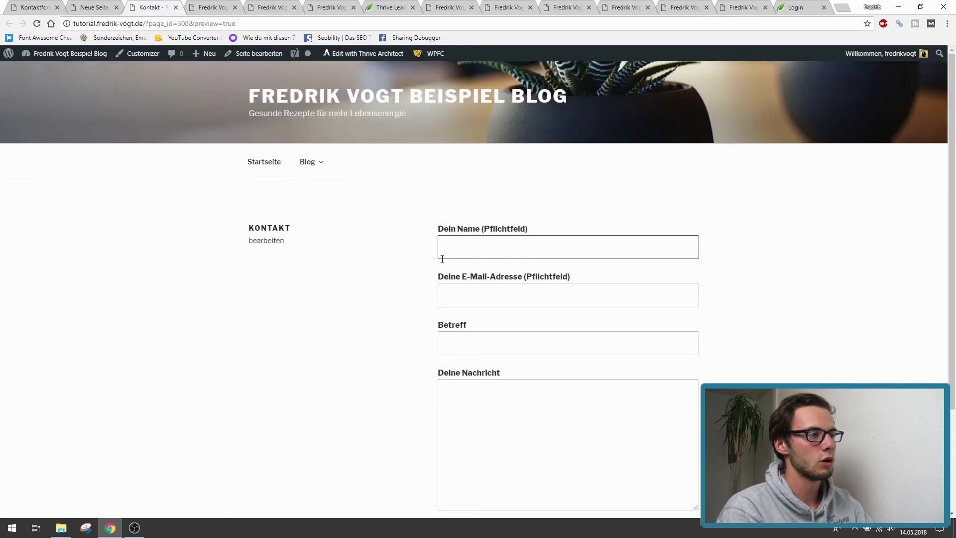
click(441, 244)
click(462, 306)
click(448, 341)
click(478, 396)
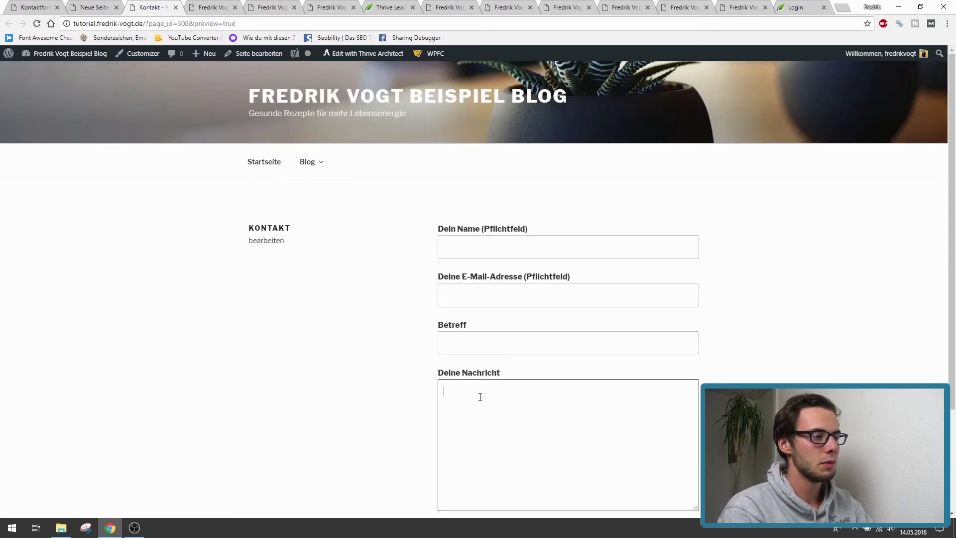
scroll(329, 393, down, 3)
scroll(343, 405, up, 3)
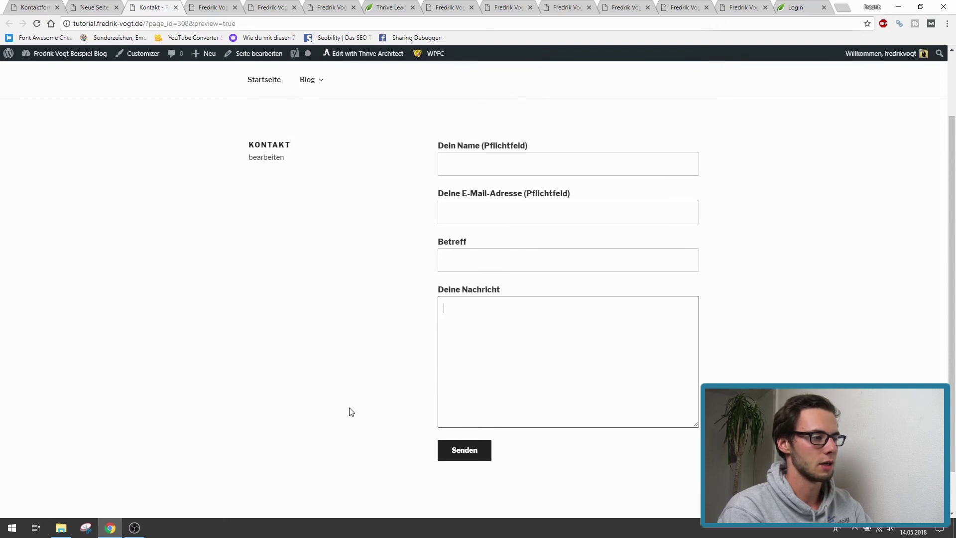
click(111, 6)
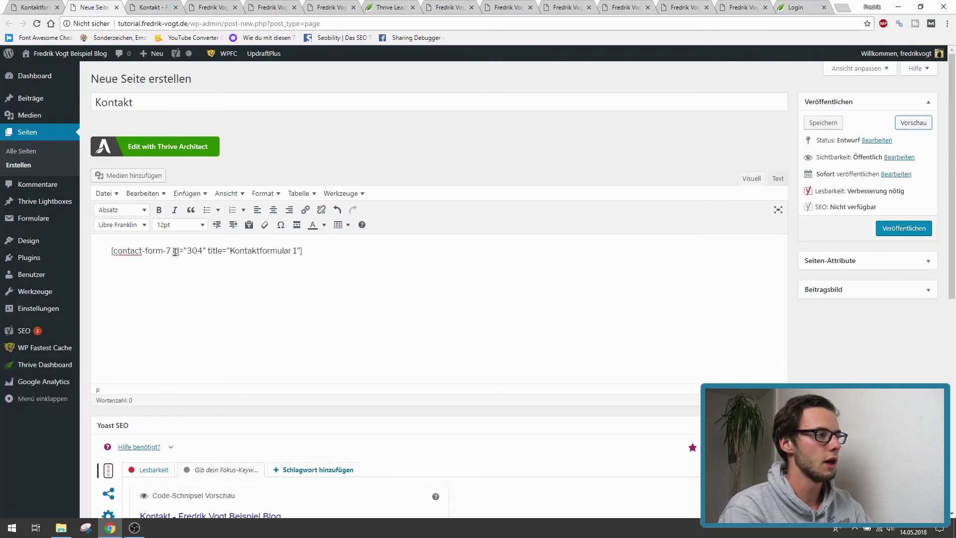
- Close the Kontakt preview and look through Redirection, UpdraftPlus, Yoast SEO and Contact Form 7 details
click(176, 8)
key(ctrl+shift+Tab)
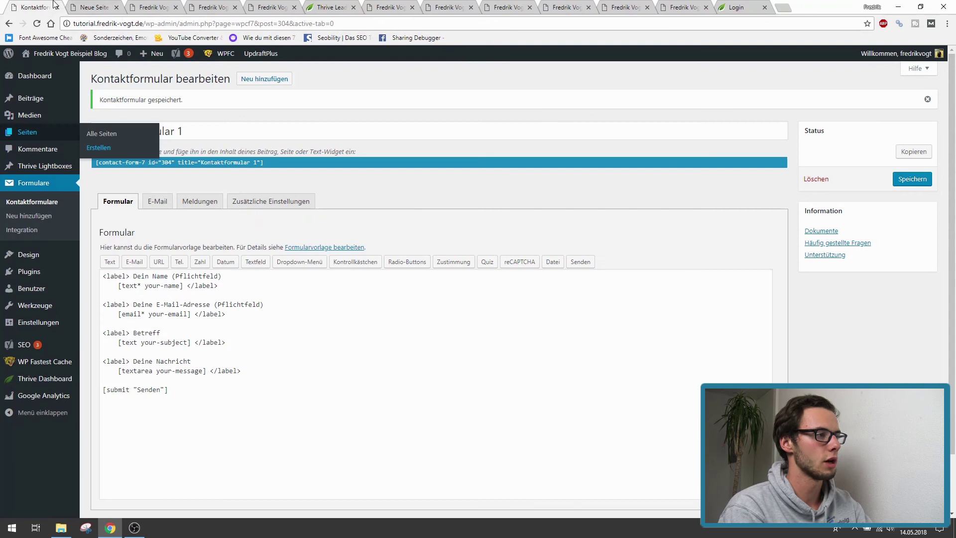
click(398, 7)
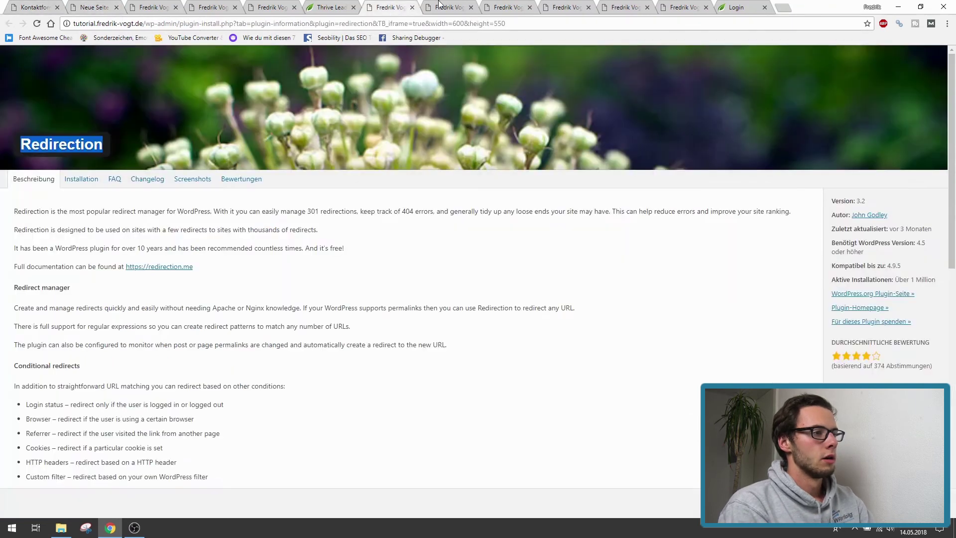
click(508, 7)
click(552, 5)
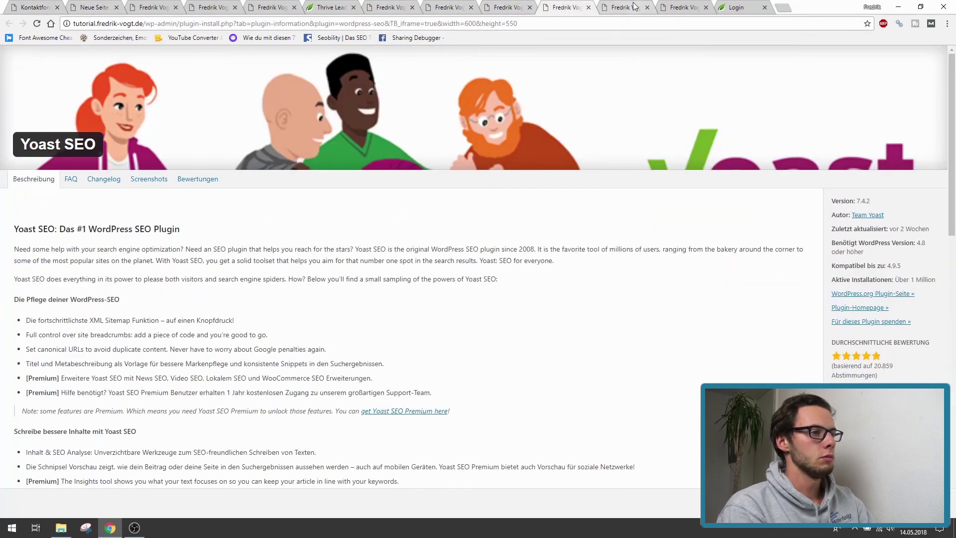
click(640, 6)
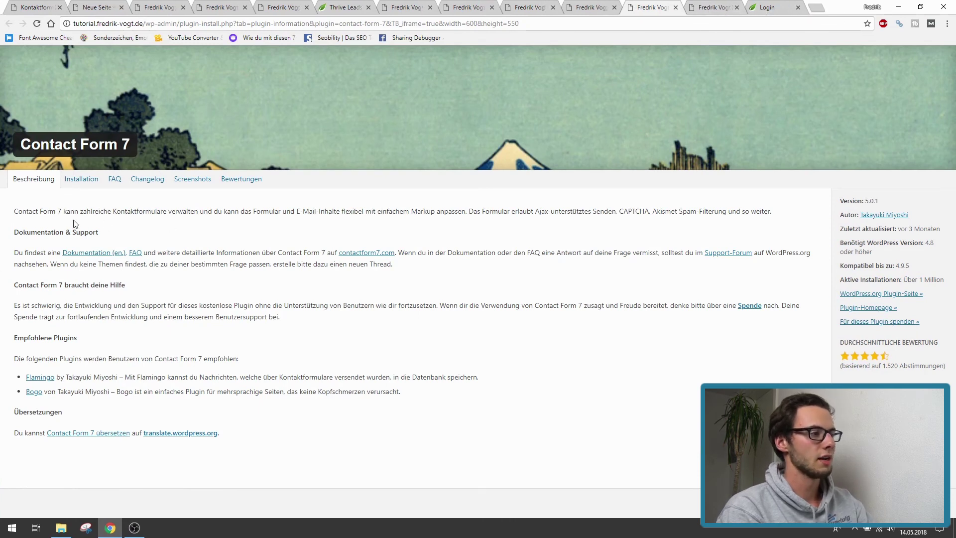
- Check the WP Limit Login Attempts plugin details, then return to the contact form admin page
click(726, 4)
drag(29, 143, 197, 146)
click(36, 5)
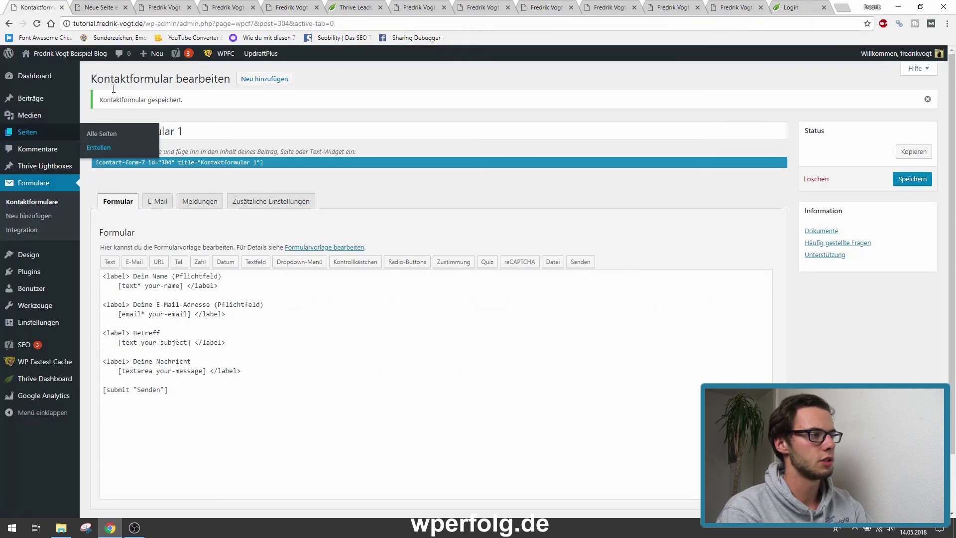
mouse_move(39, 322)
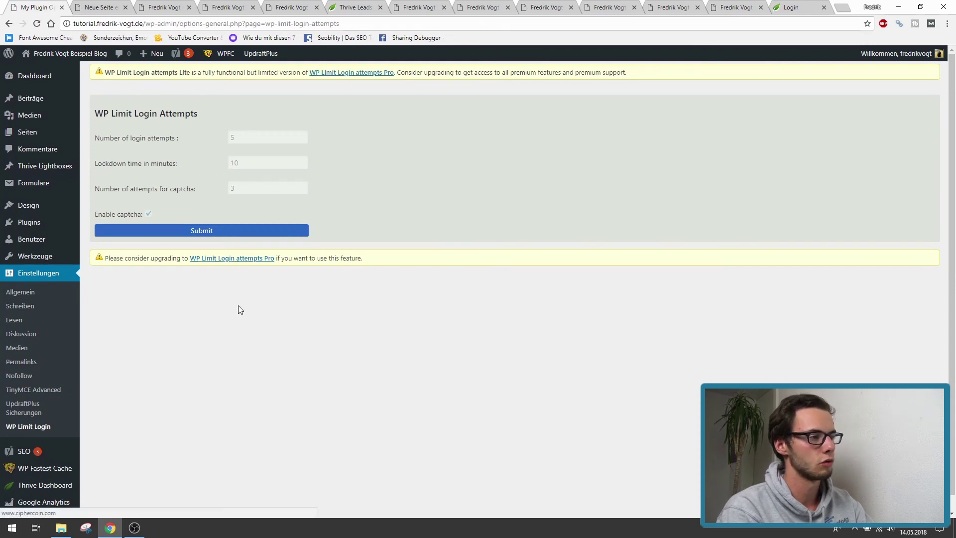
- Point out the 5-attempt captcha login-limit settings and wp-admin address, then open an incognito window
drag(93, 114, 166, 213)
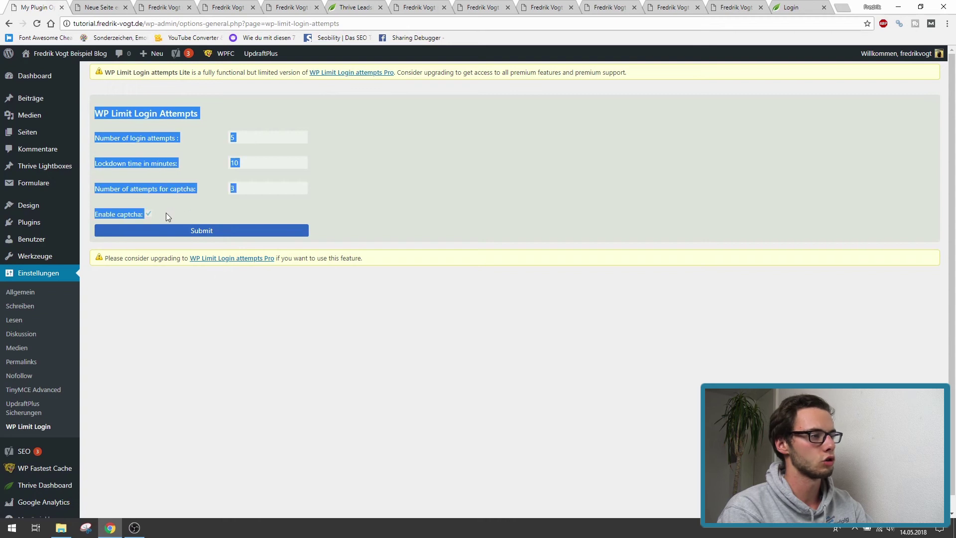
click(165, 214)
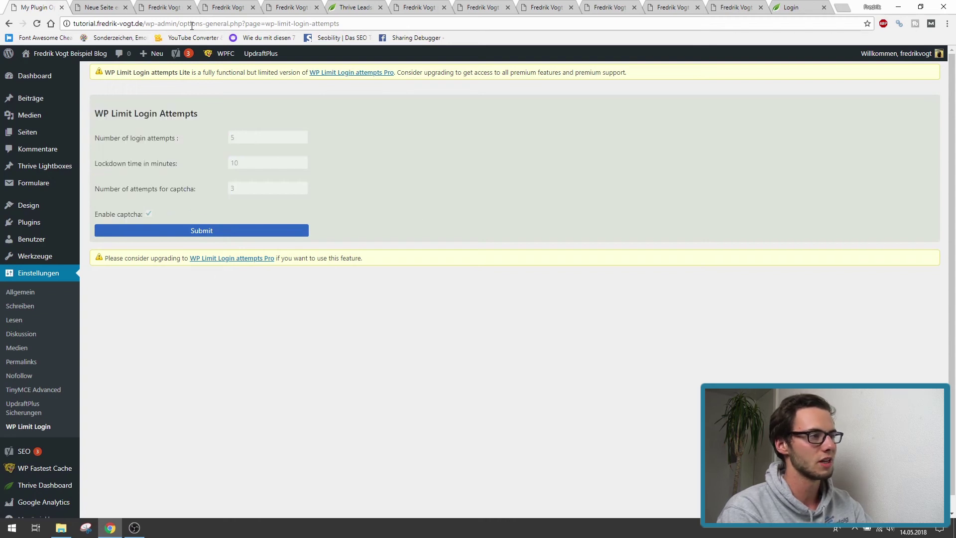
drag(178, 24, 73, 23)
key(ctrl+c)
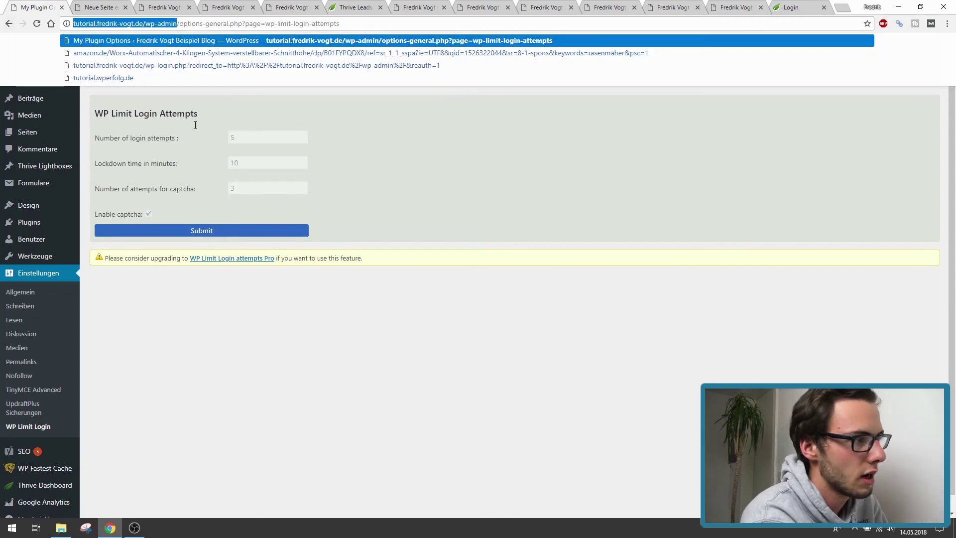
click(314, 309)
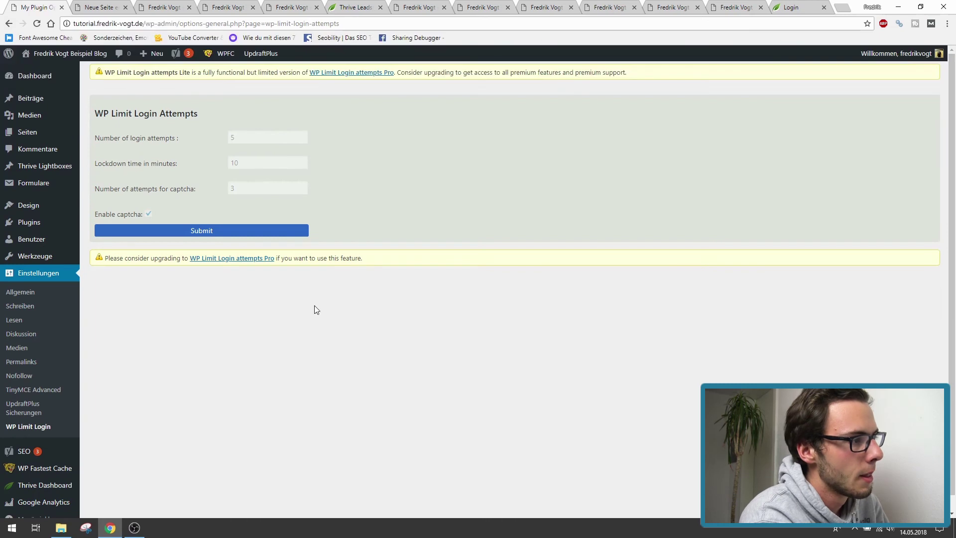
click(947, 25)
click(756, 61)
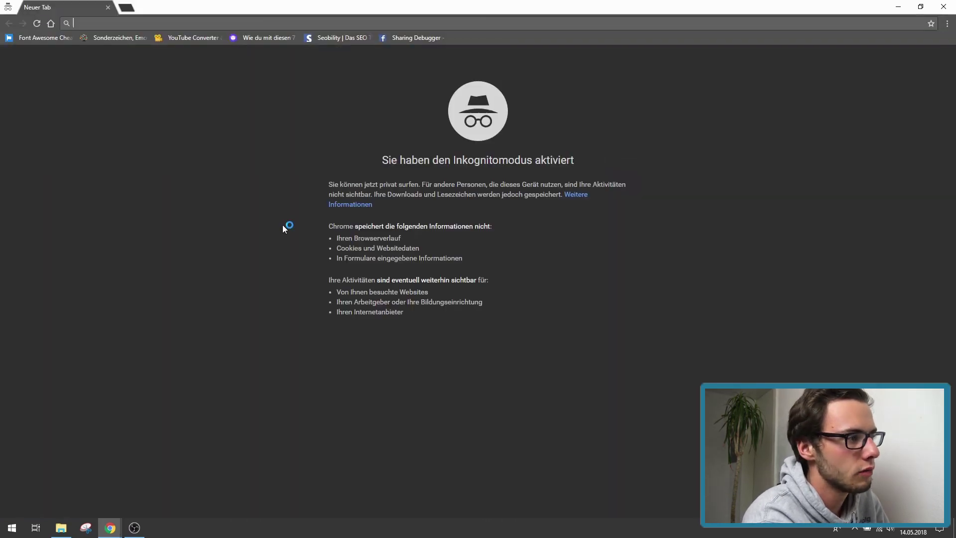
- Load the pasted wp-admin address in the incognito window and submit the captcha answer
click(895, 6)
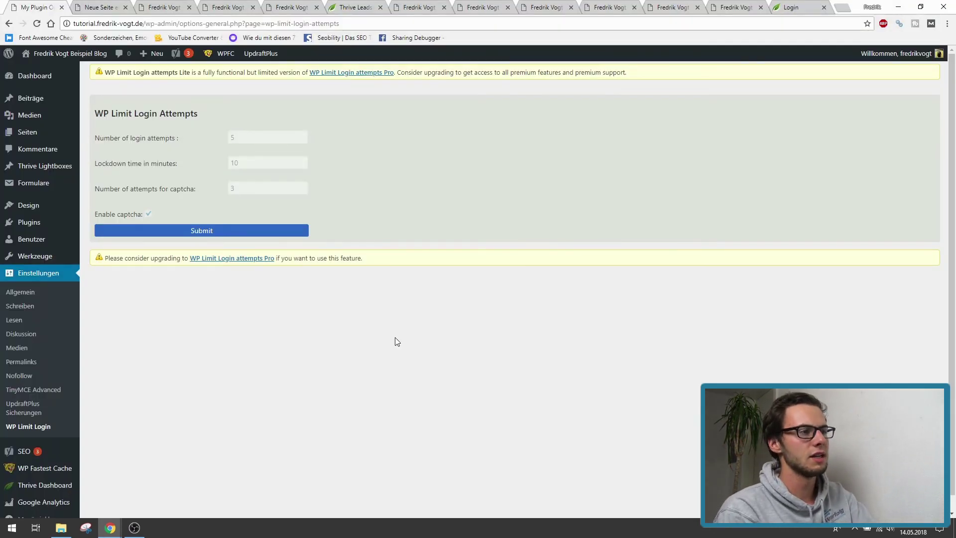
mouse_move(110, 528)
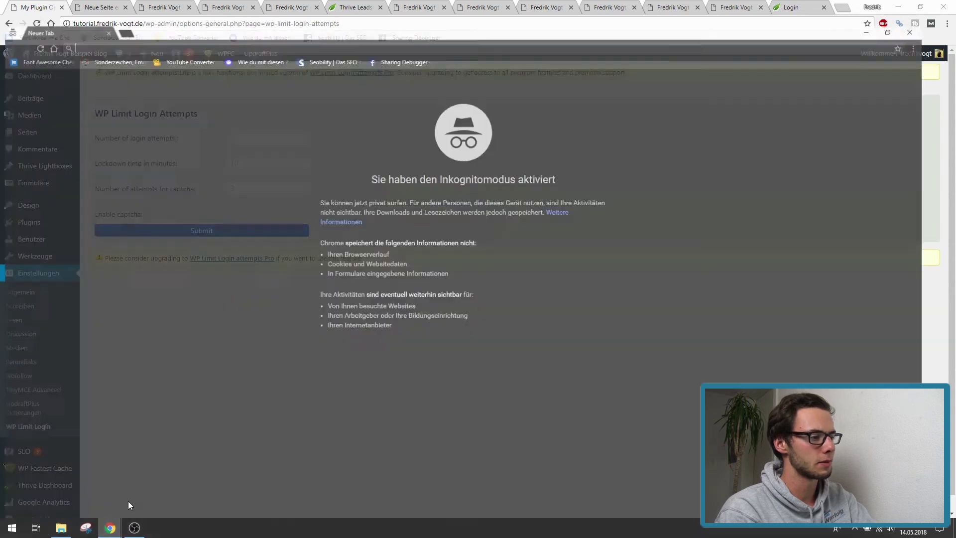
click(128, 501)
key(ctrl+v)
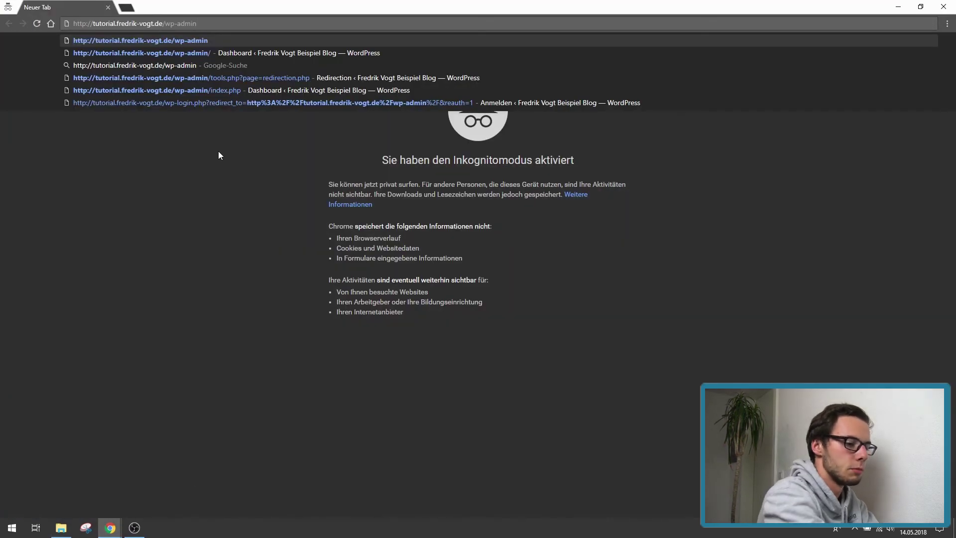
key(Return)
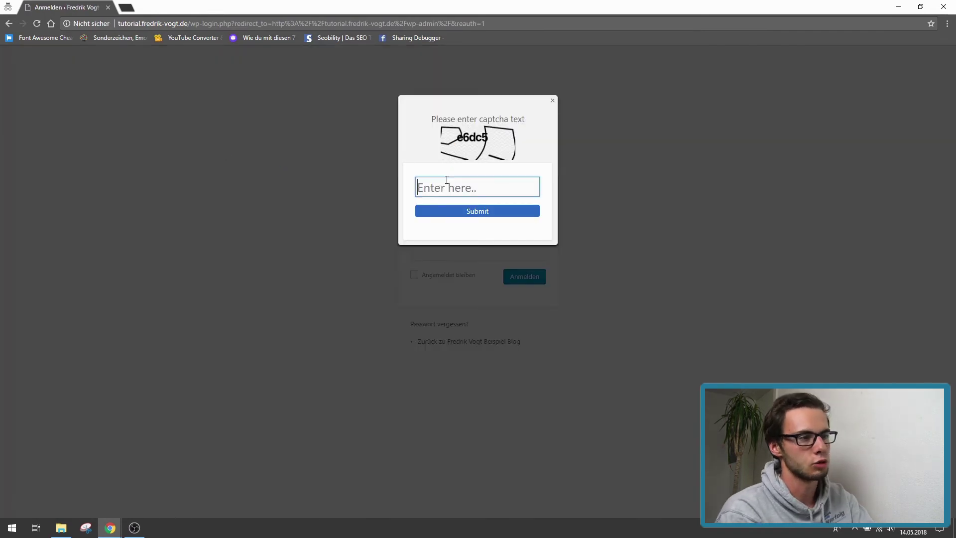
text(e)
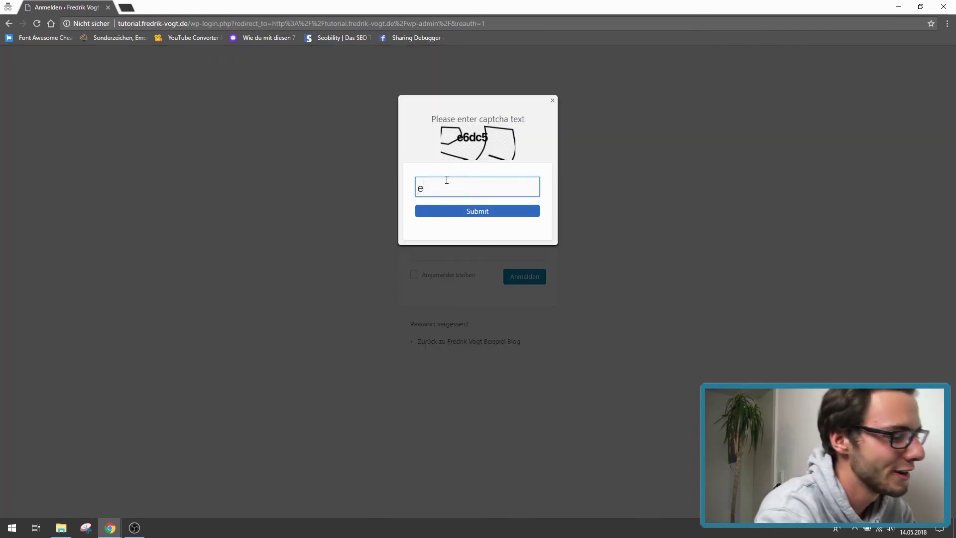
text(6dc5)
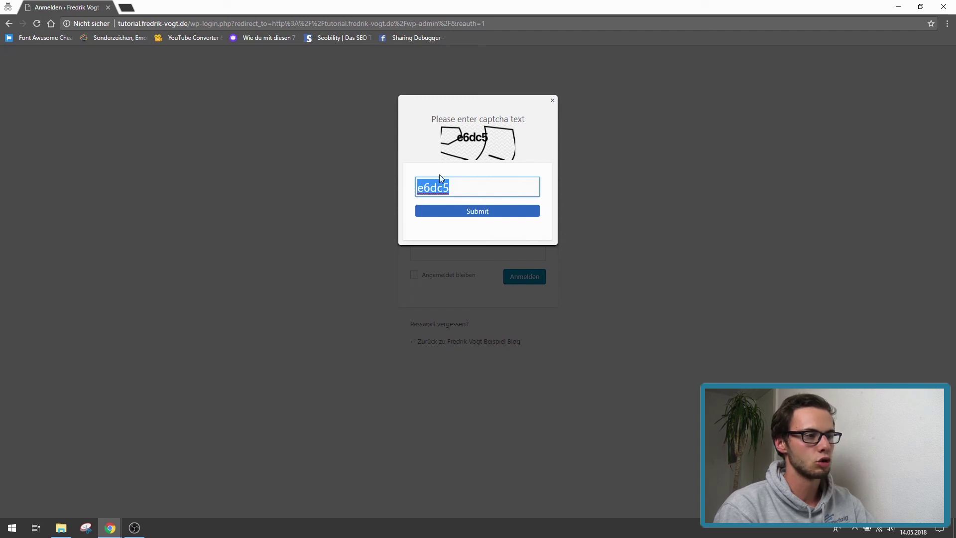
click(472, 215)
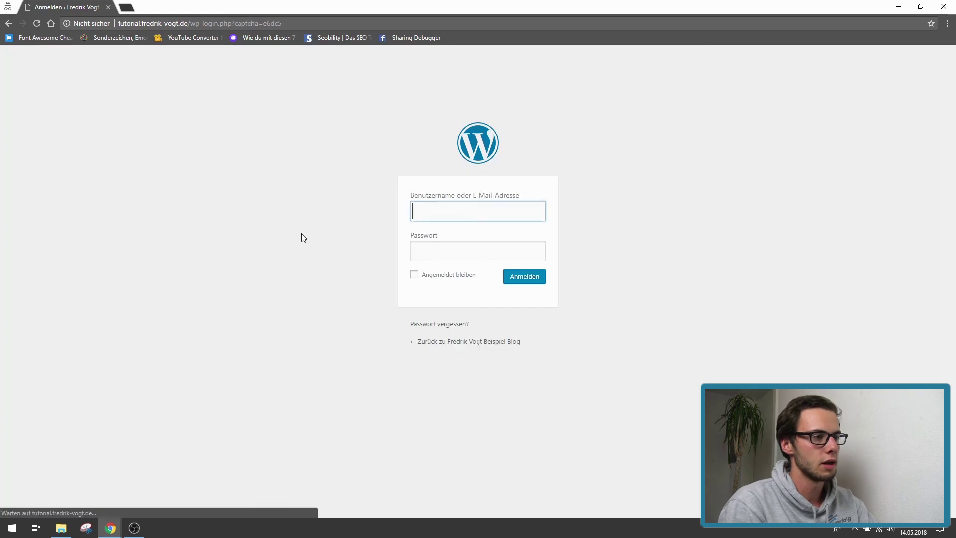
- Fill the login form with the made-up username 'farhlfaf' and a wrong password
click(433, 234)
click(427, 207)
click(433, 234)
click(425, 206)
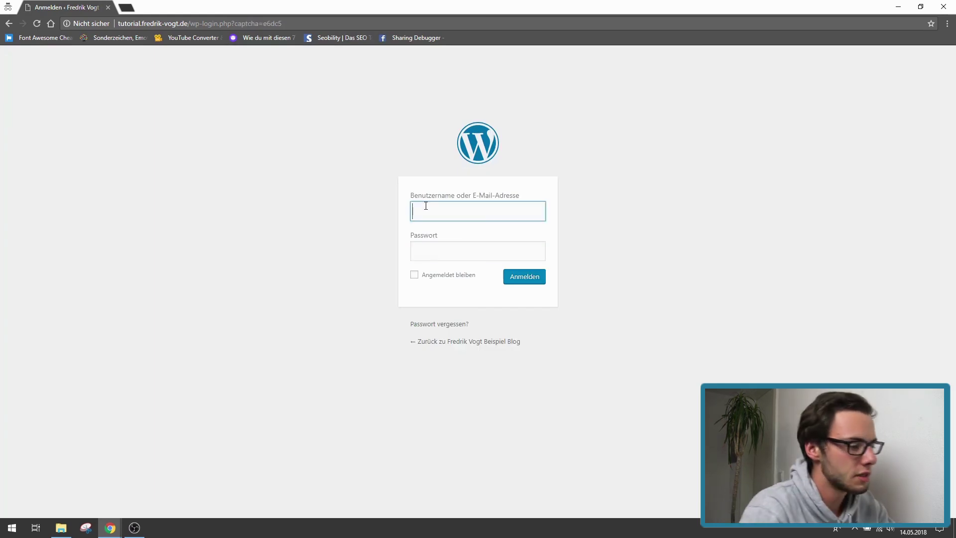
text(farhlfaf)
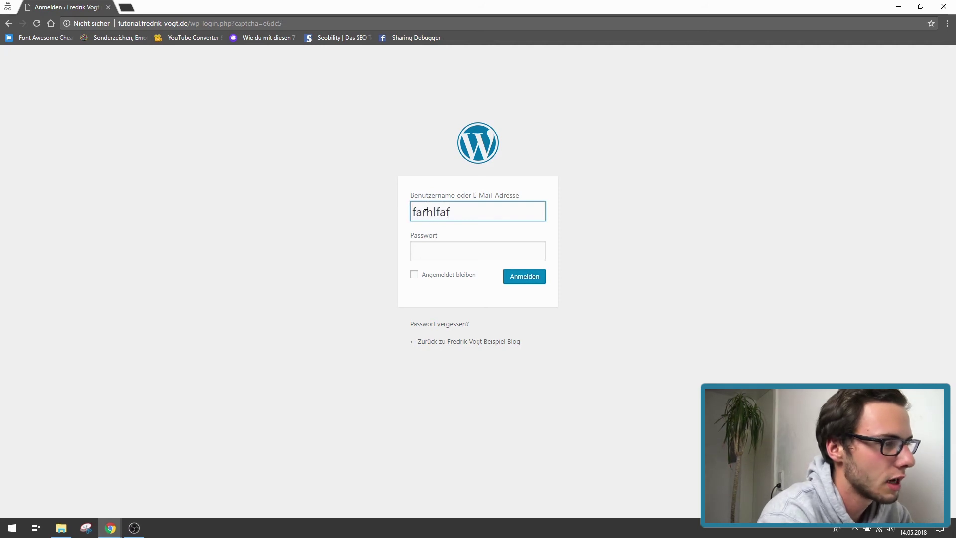
click(435, 251)
text(•••••••••••)
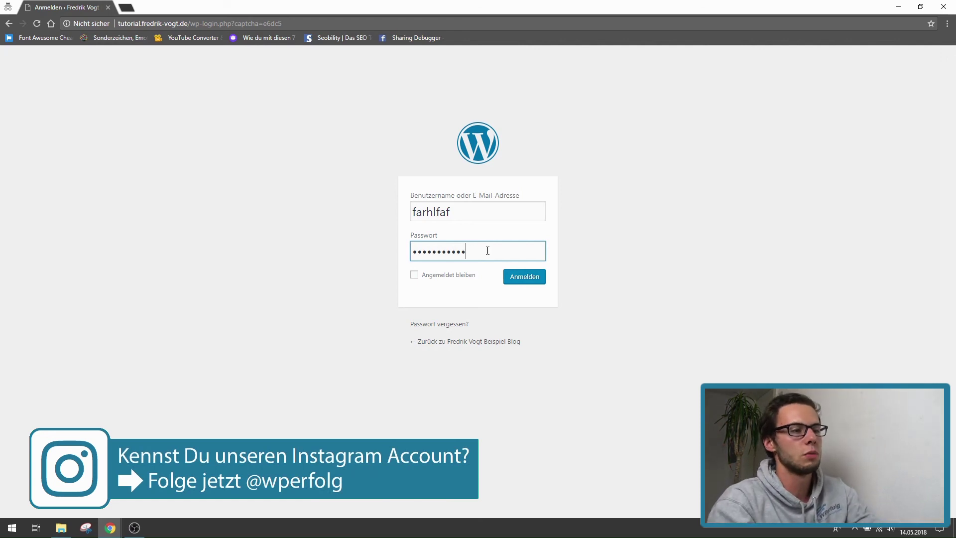
drag(487, 250, 300, 236)
drag(461, 215, 307, 213)
click(307, 213)
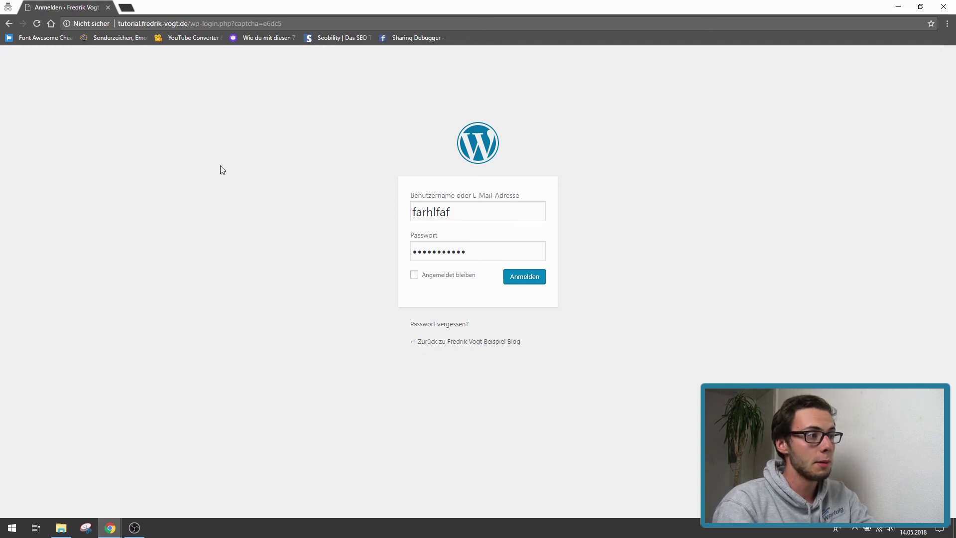
- Submit the wrong login, point out the '5 attempts remaining' notice, and close the incognito window
click(517, 280)
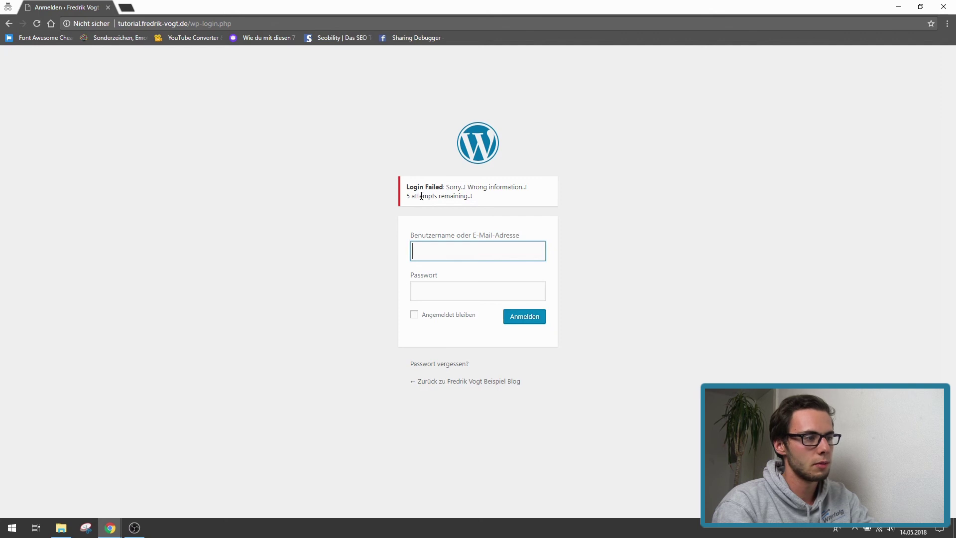
drag(406, 197, 348, 199)
click(474, 199)
click(349, 199)
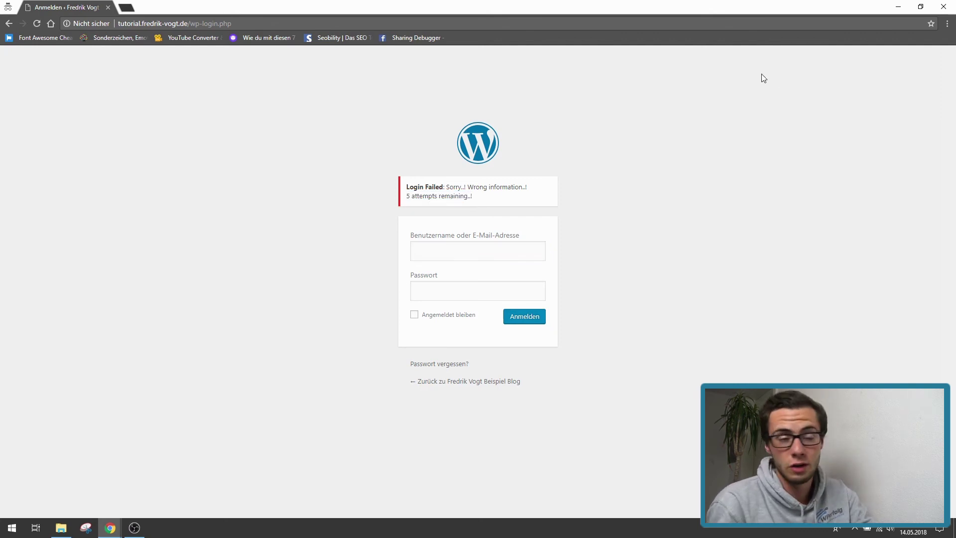
click(948, 5)
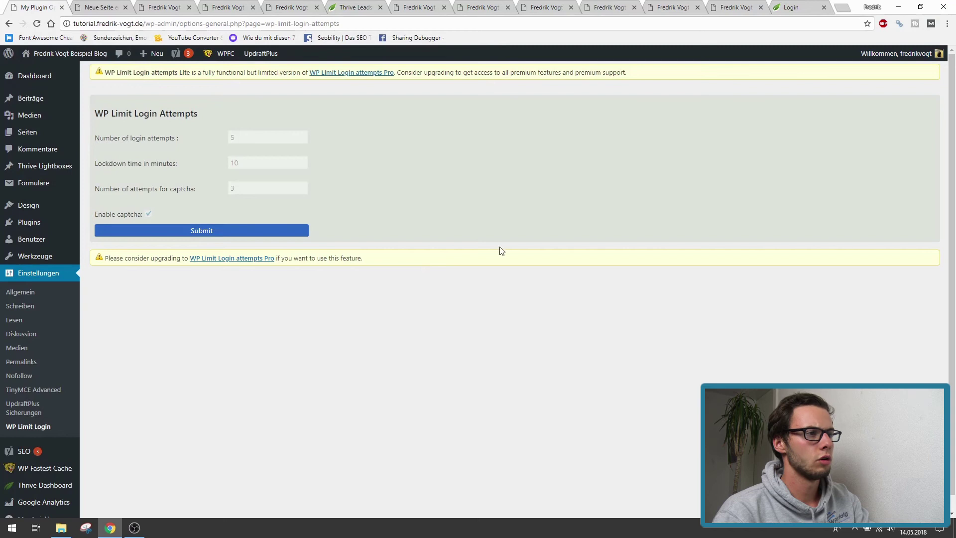
- Go from the Thrive Themes login tab back to the thrivethemes.com/architect page
drag(366, 263, 104, 261)
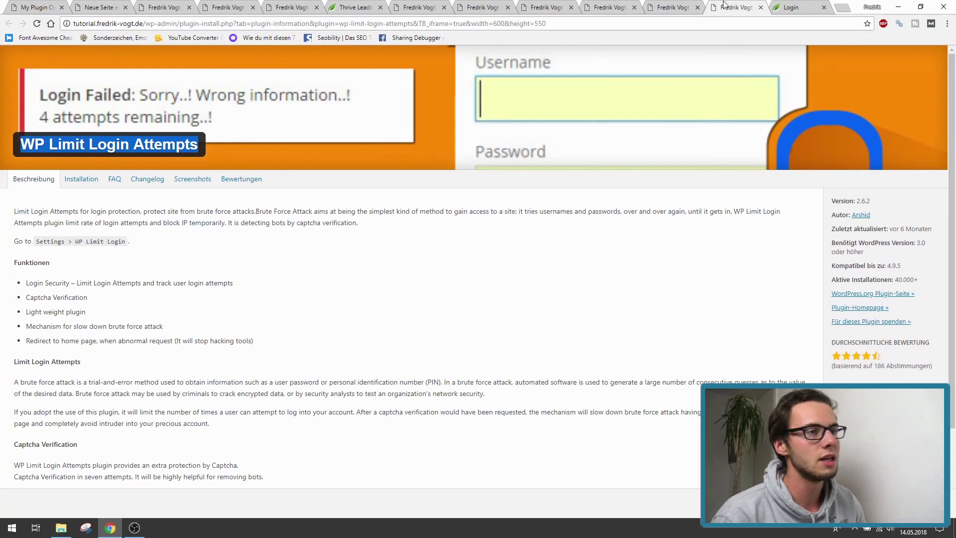
click(783, 3)
click(5, 23)
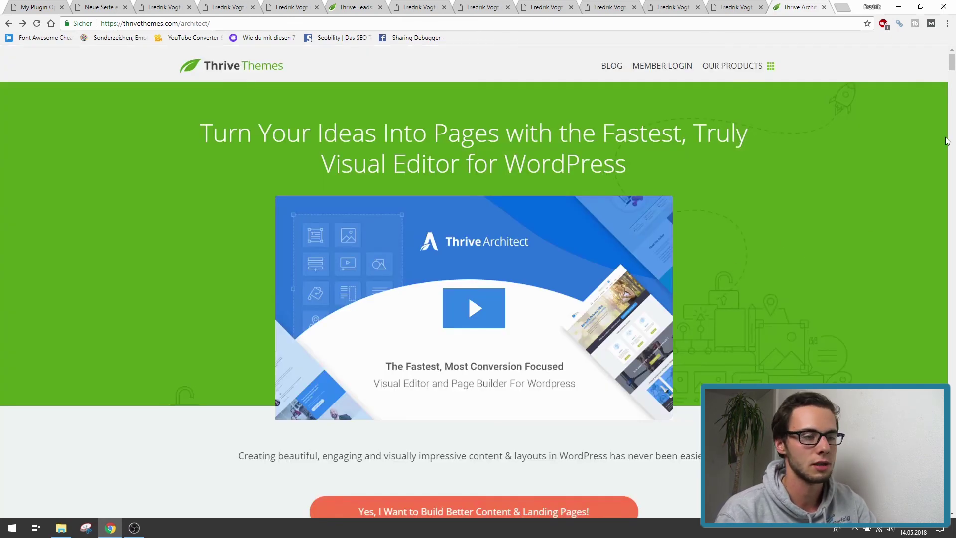
- Scroll through the Thrive Architect sales page to review its features
drag(953, 61, 952, 57)
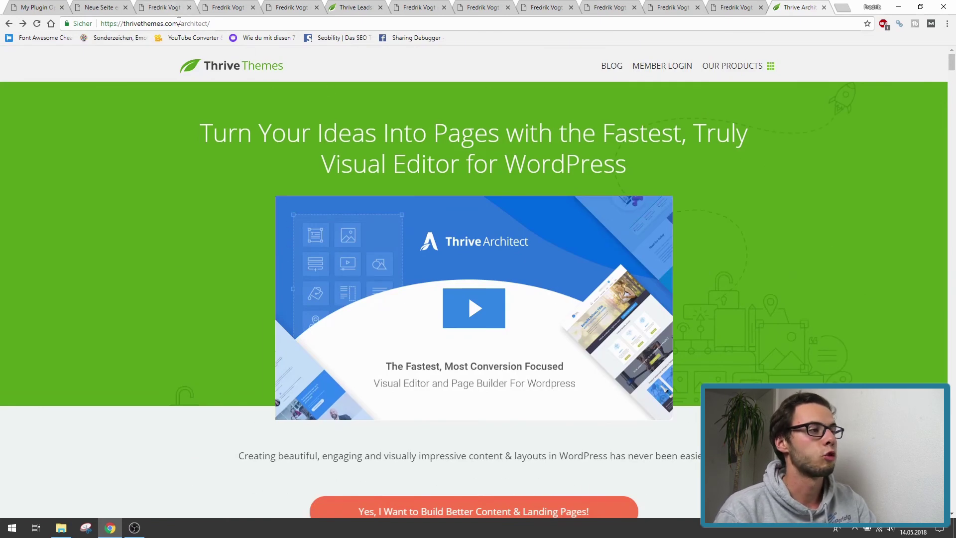
click(103, 237)
scroll(178, 330, down, 5)
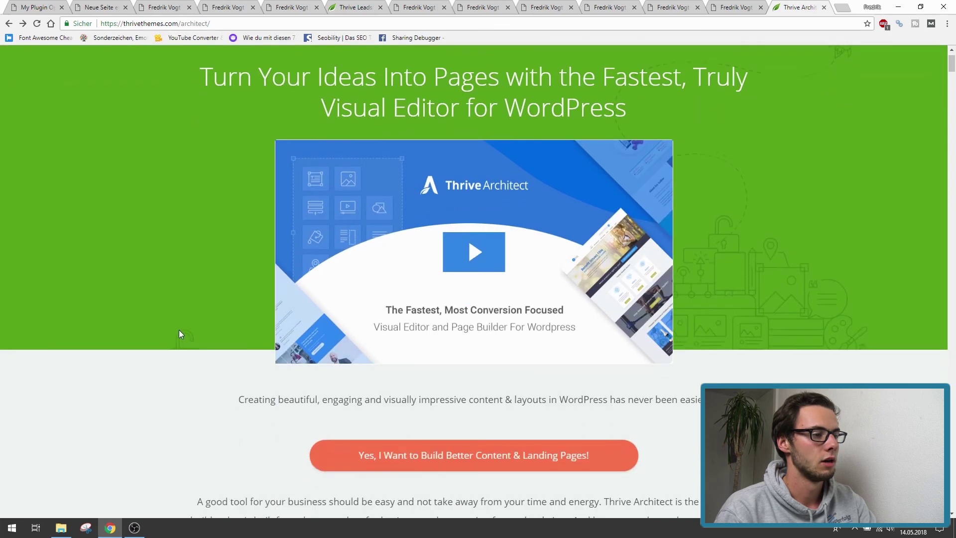
scroll(164, 306, up, 2)
scroll(166, 310, down, 14)
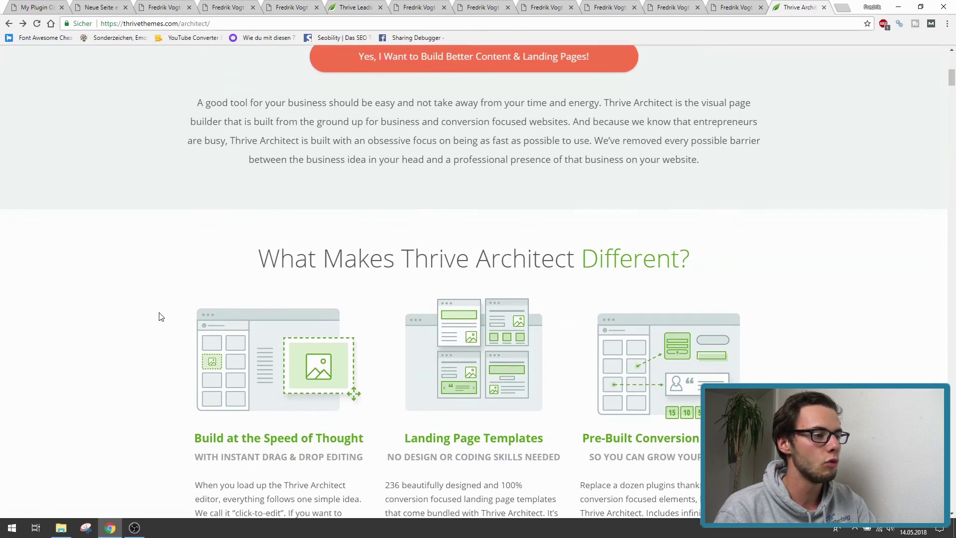
scroll(160, 314, down, 20)
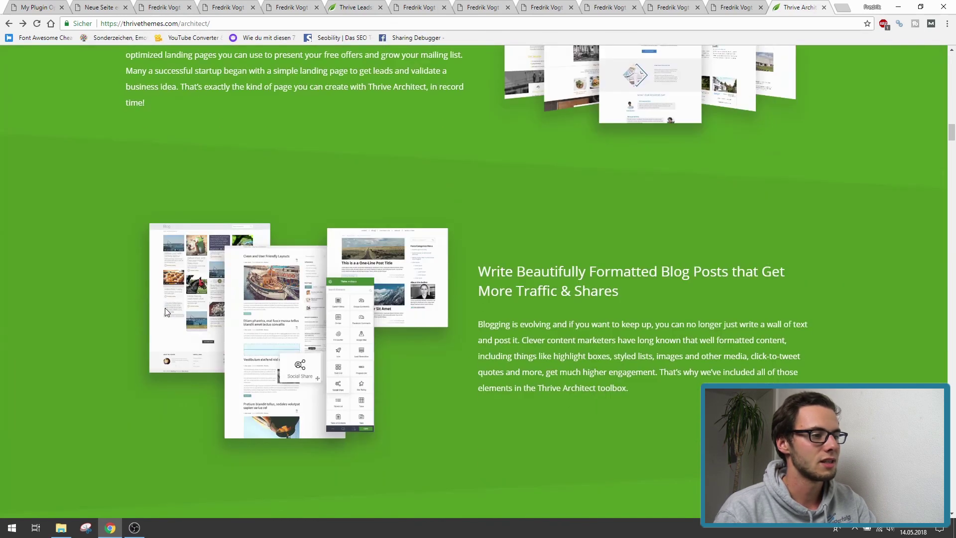
scroll(166, 310, down, 16)
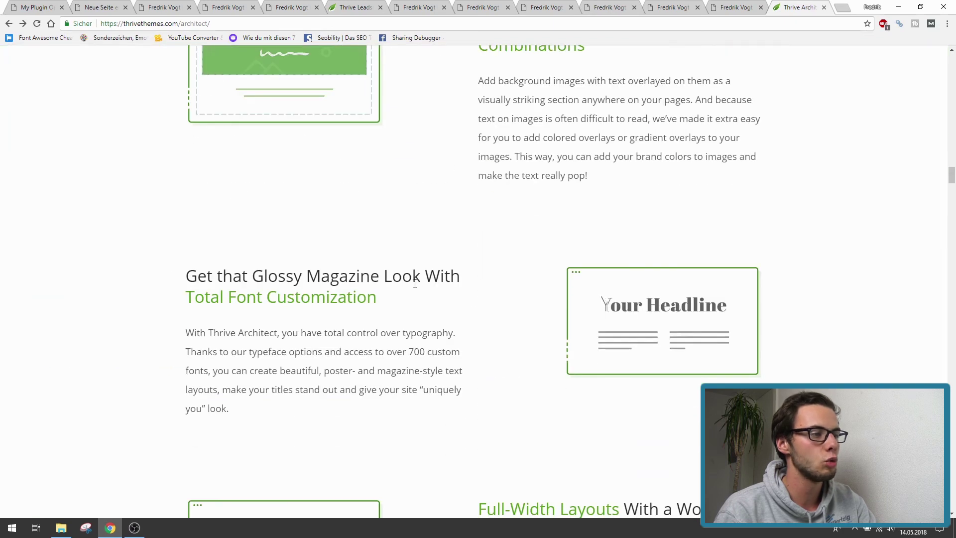
scroll(381, 298, up, 5)
scroll(414, 286, down, 20)
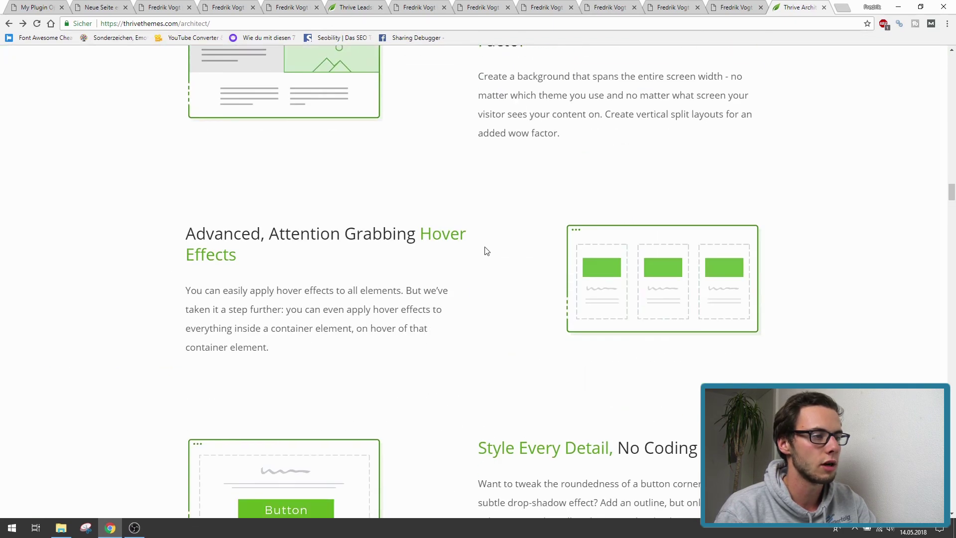
scroll(482, 251, down, 12)
- Open Startseite with 'Edit with Thrive Architect' from the WordPress Seiten list
click(35, 7)
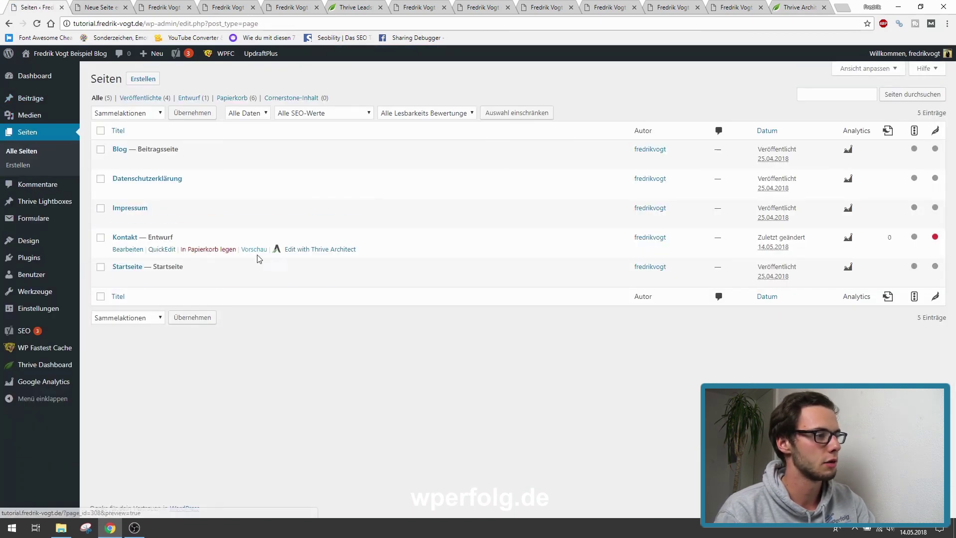
click(305, 279)
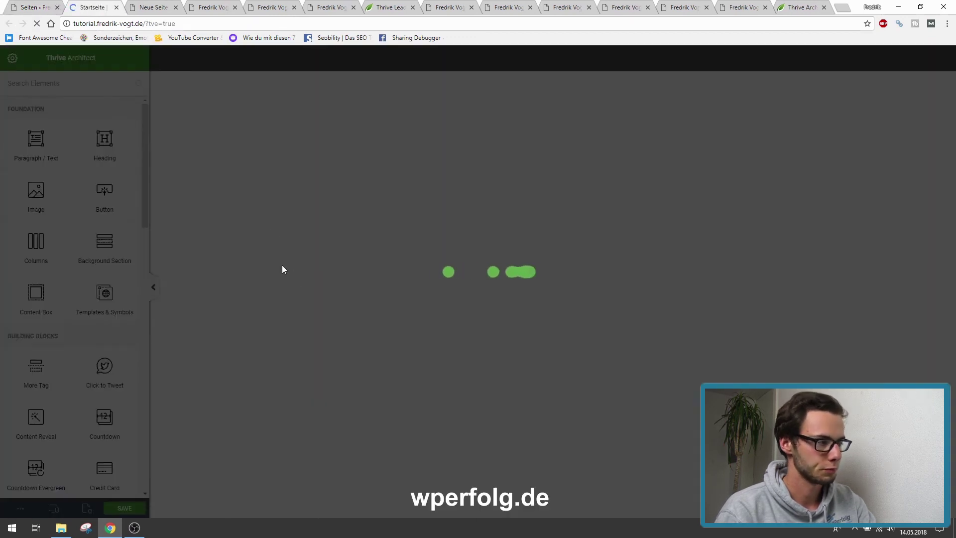
key(ctrl+shift+Tab)
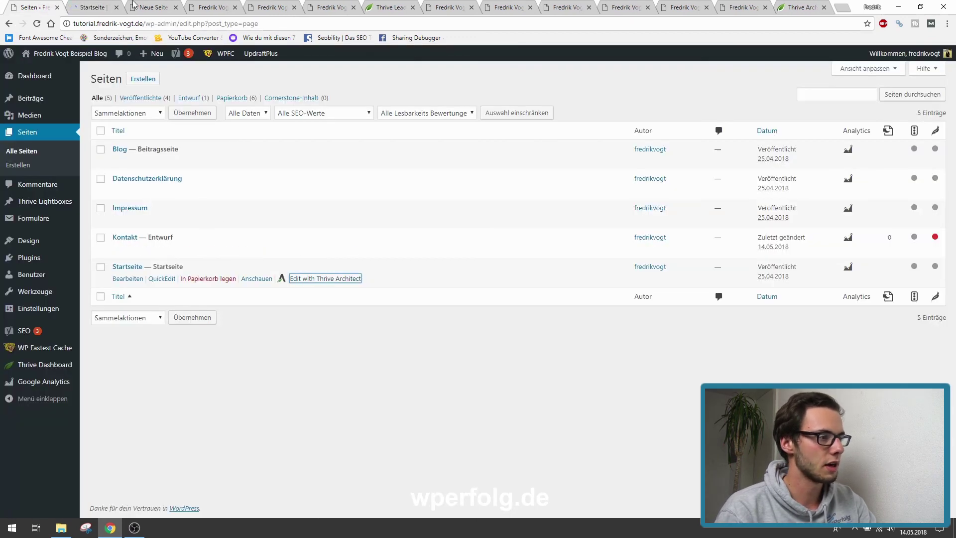
- Apply the Blank Page v2 landing page template to Startseite via Page Setup
click(87, 5)
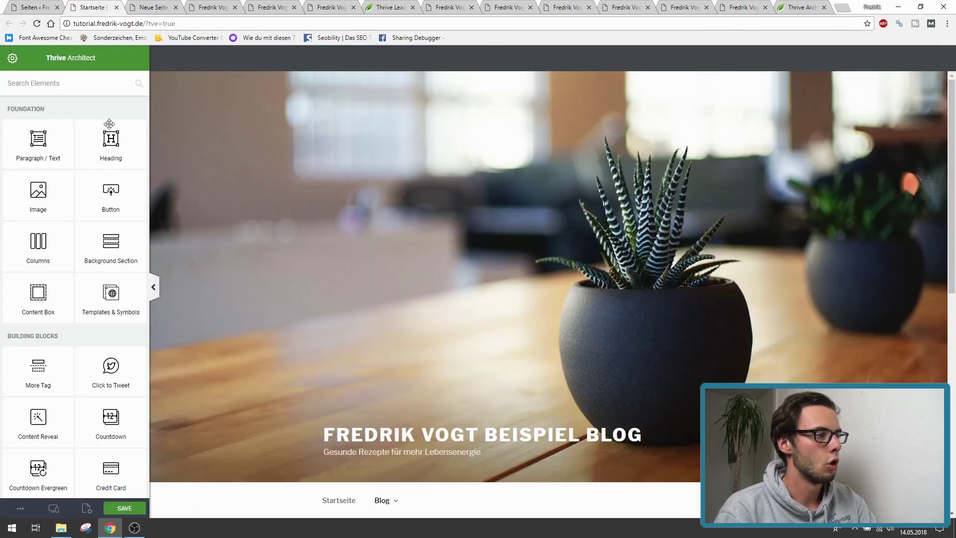
click(86, 509)
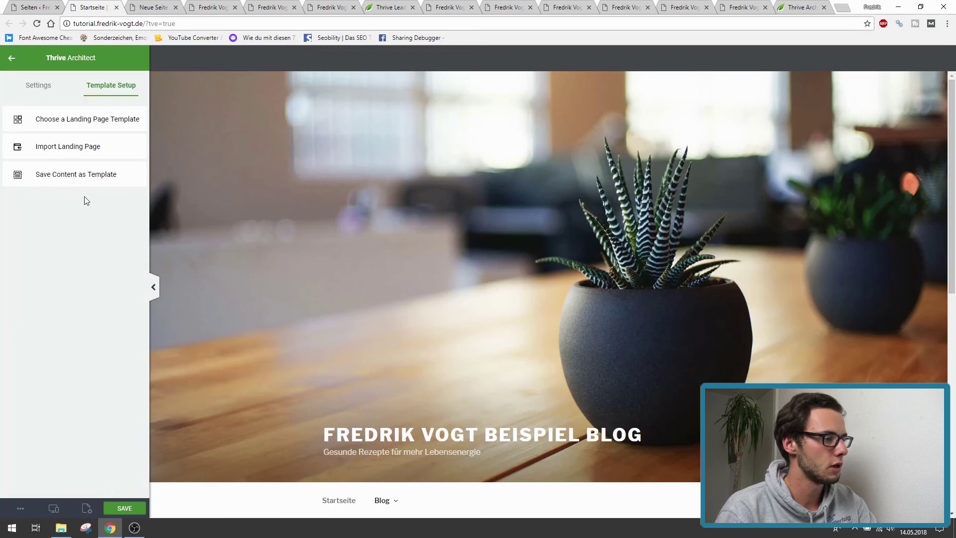
click(58, 123)
click(100, 226)
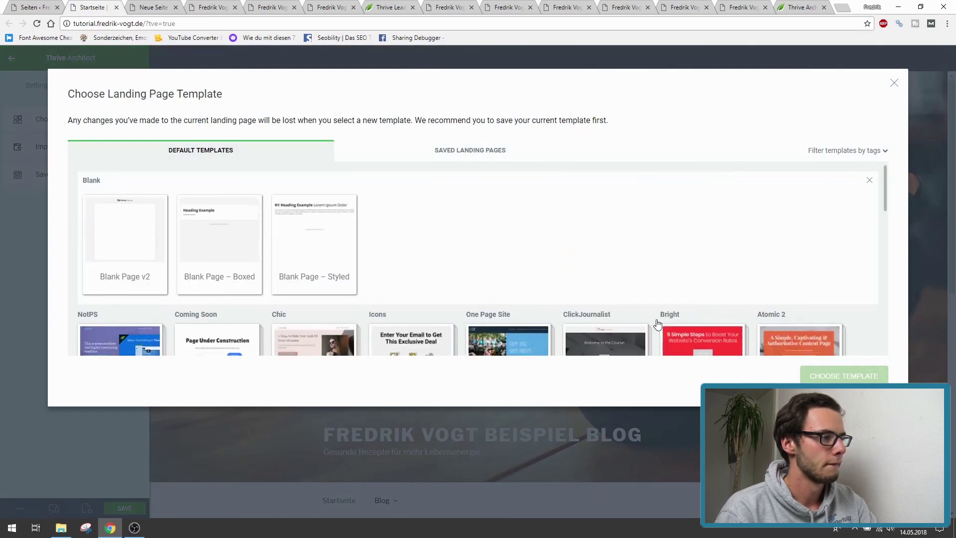
click(117, 231)
click(844, 376)
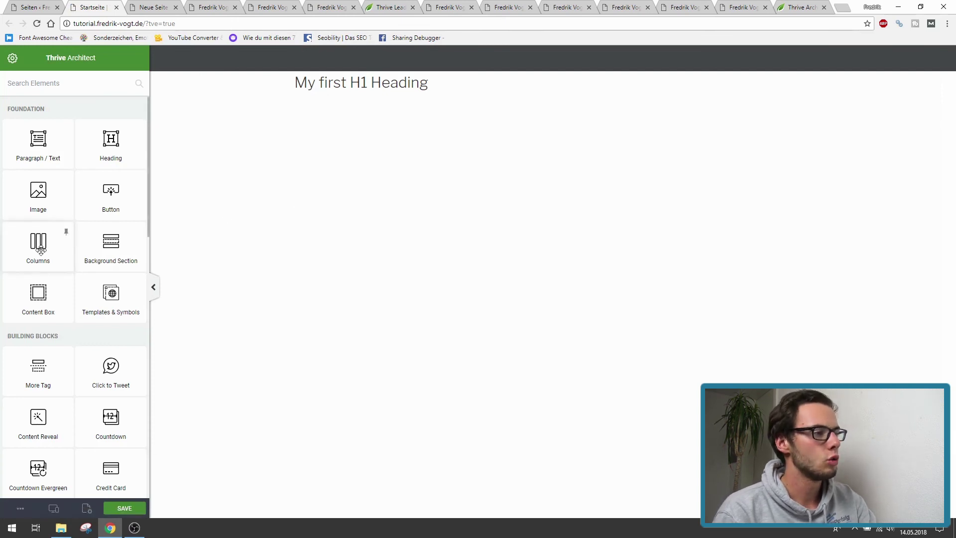
- Add a trial button below the heading and give it the Border 2 style
scroll(49, 271, down, 9)
scroll(55, 259, down, 3)
scroll(60, 302, up, 12)
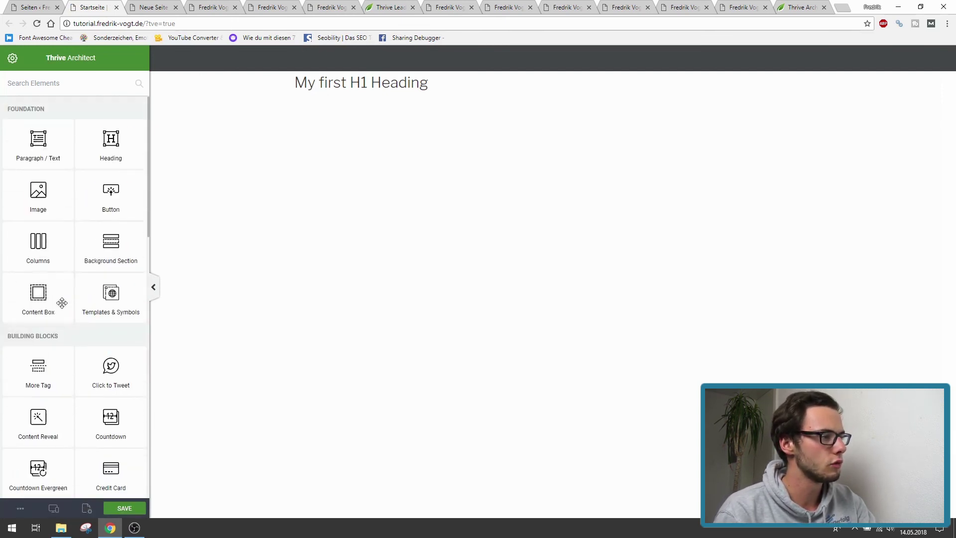
drag(110, 192, 377, 103)
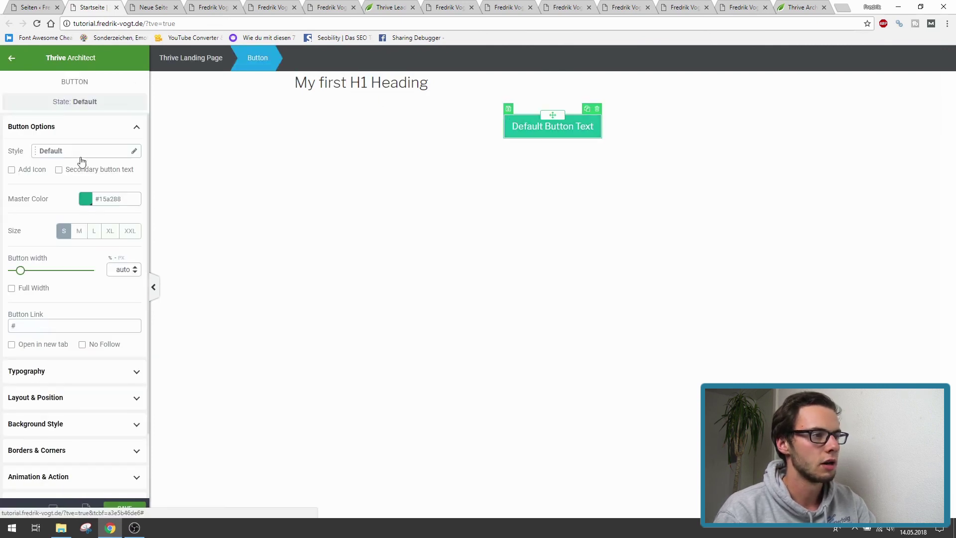
click(62, 159)
scroll(73, 249, down, 2)
click(73, 253)
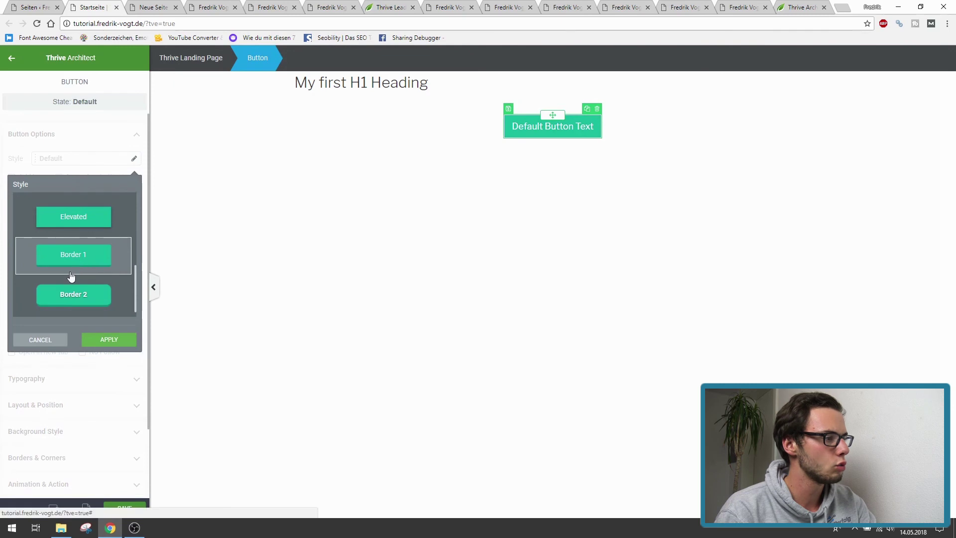
click(73, 294)
click(109, 340)
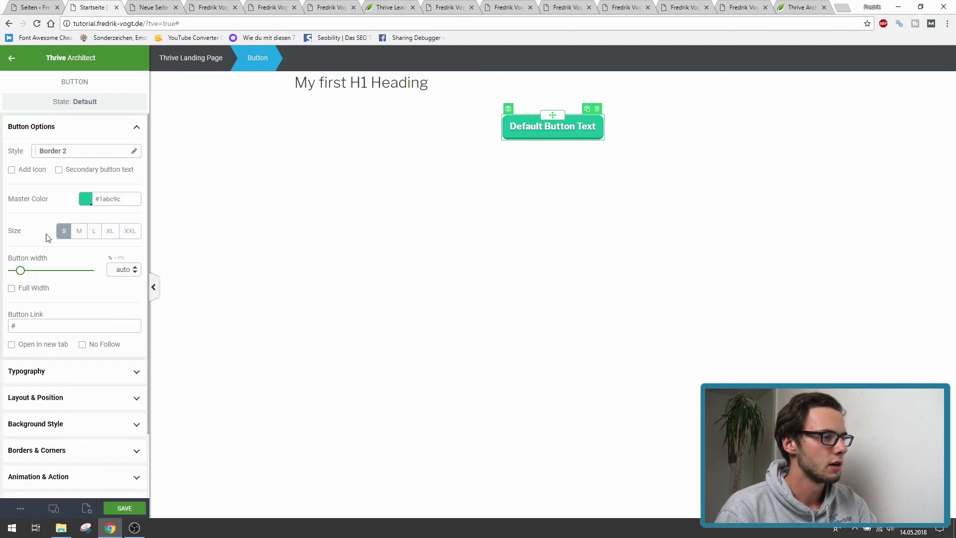
- Make the button orange, width 53, and medium size
click(86, 199)
mouse_move(18, 242)
mouse_down()
mouse_move(19, 234)
mouse_move(135, 225)
mouse_up()
drag(27, 236, 29, 234)
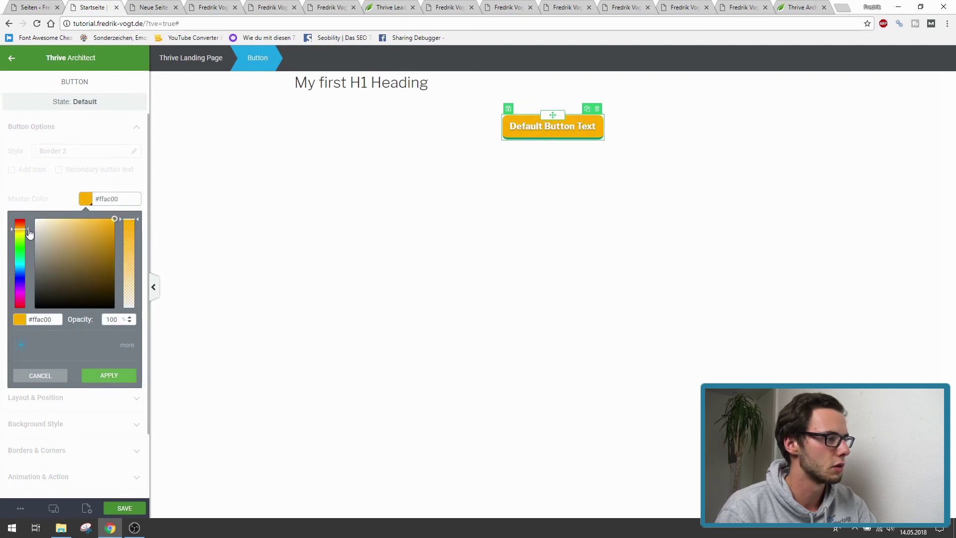
click(110, 376)
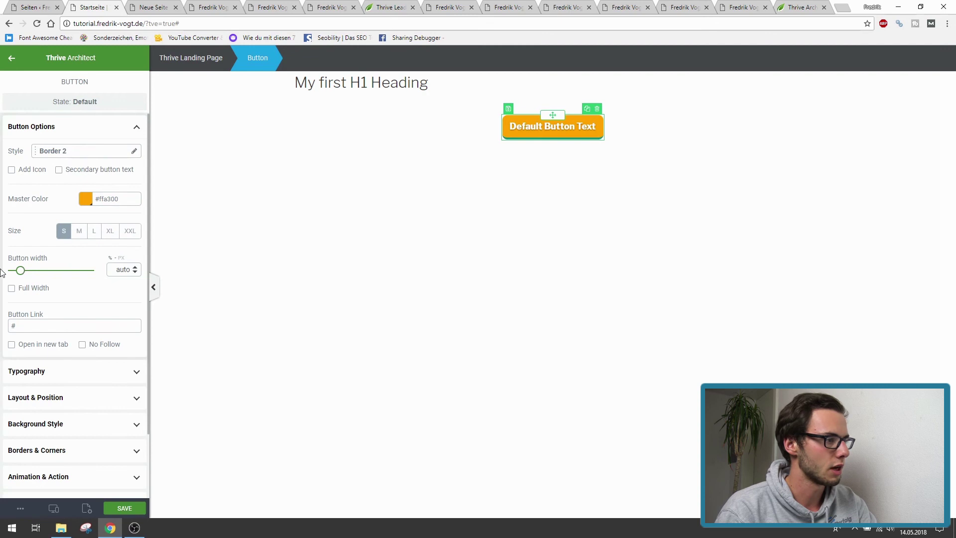
drag(20, 271, 53, 272)
click(85, 238)
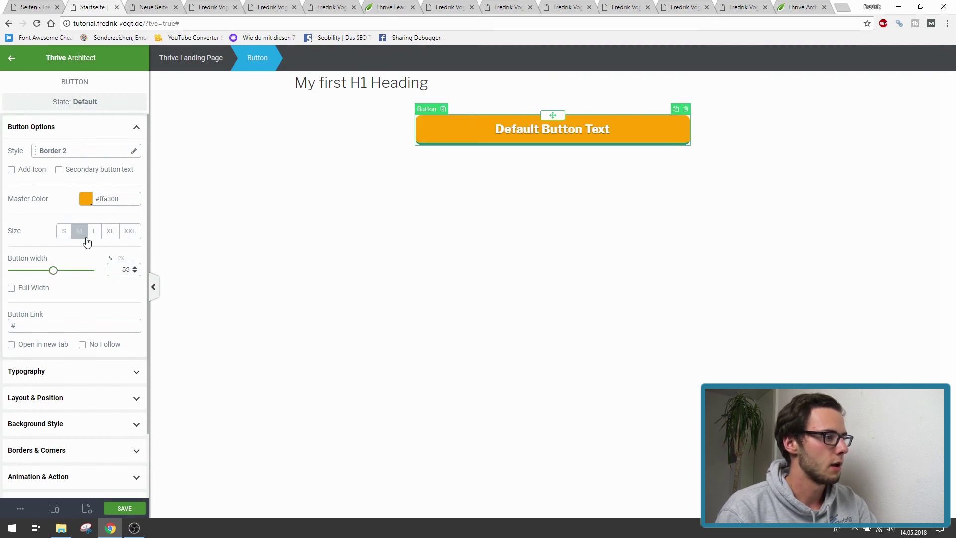
- Switch the button back to Default style, round its corners to 50 px, then delete it
click(69, 158)
click(70, 214)
scroll(99, 259, down, 1)
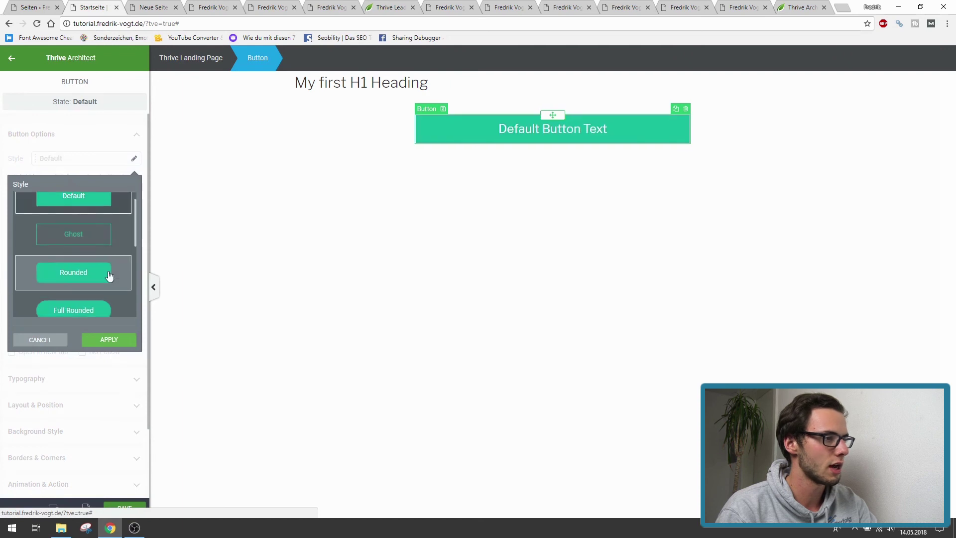
click(109, 339)
scroll(83, 359, down, 2)
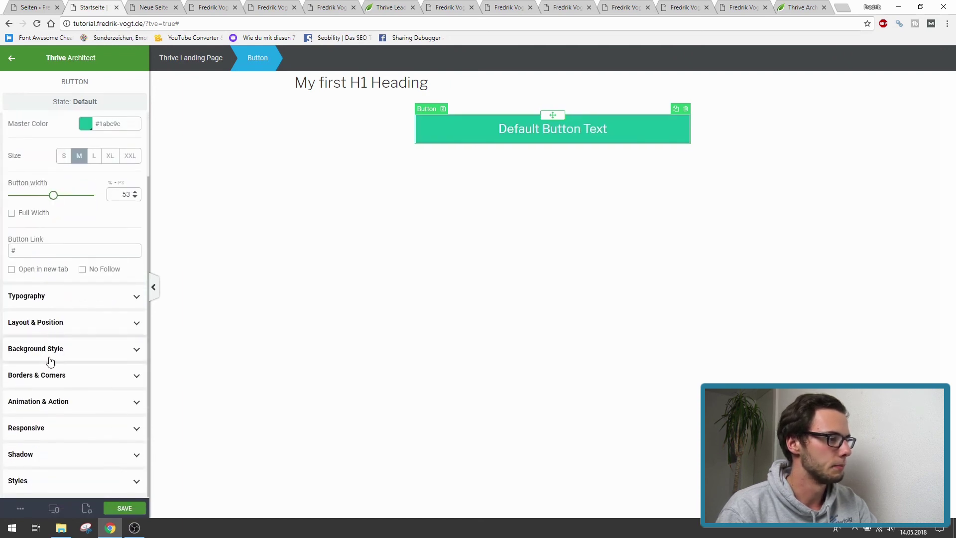
click(43, 376)
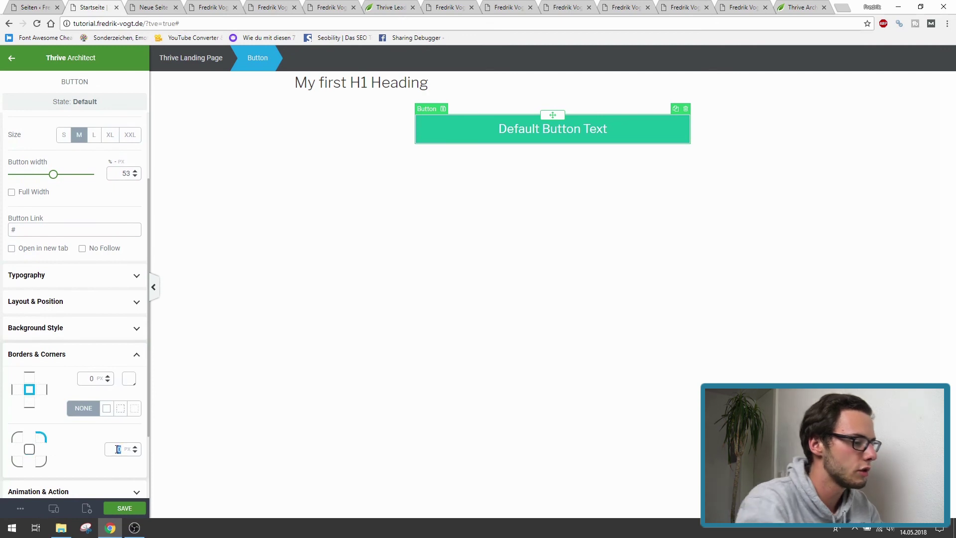
text(50)
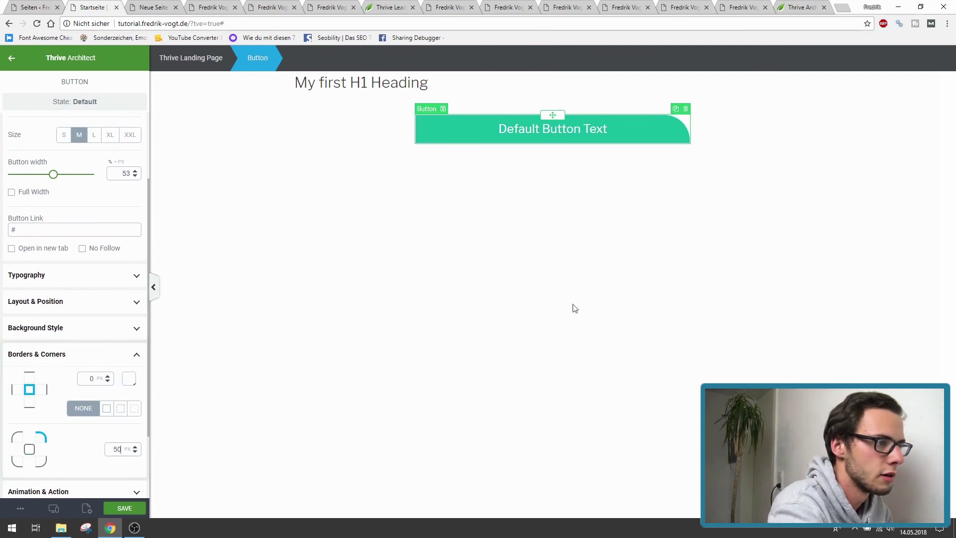
click(686, 110)
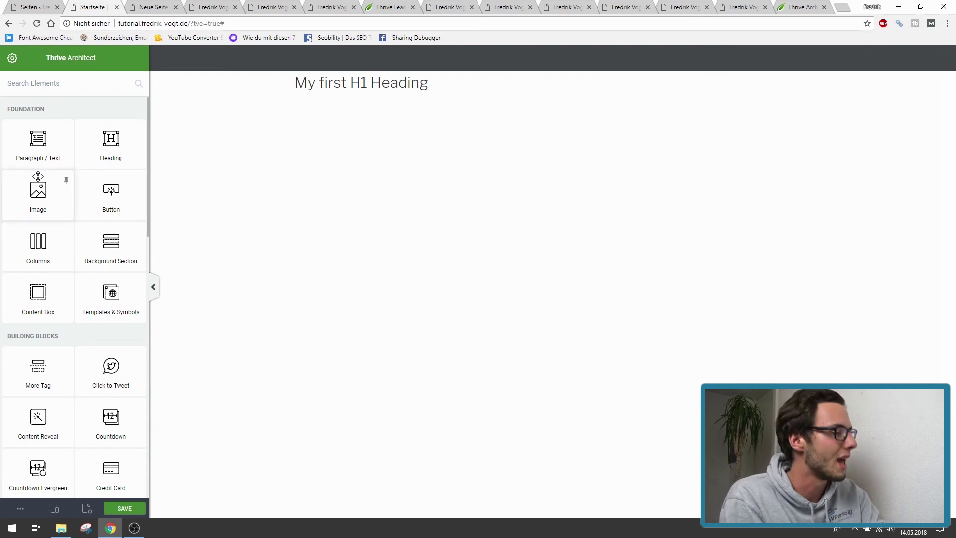
- Add and remove a paragraph block, then open Landing Page Settings for Startseite
drag(41, 161, 375, 107)
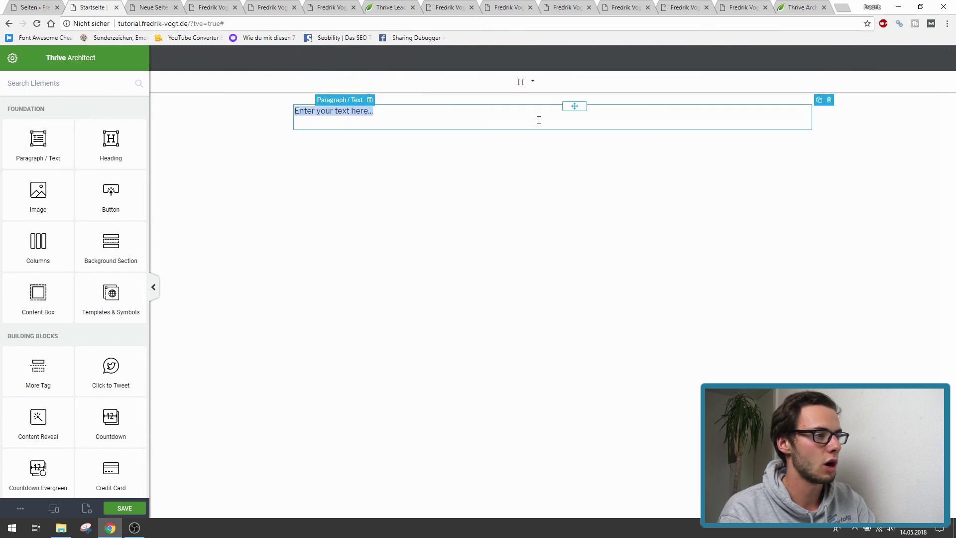
click(808, 100)
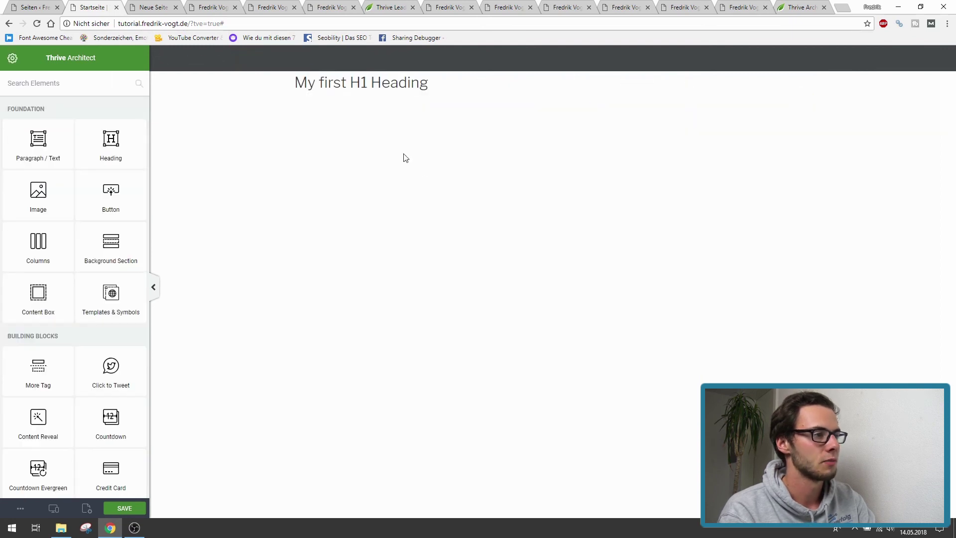
click(412, 86)
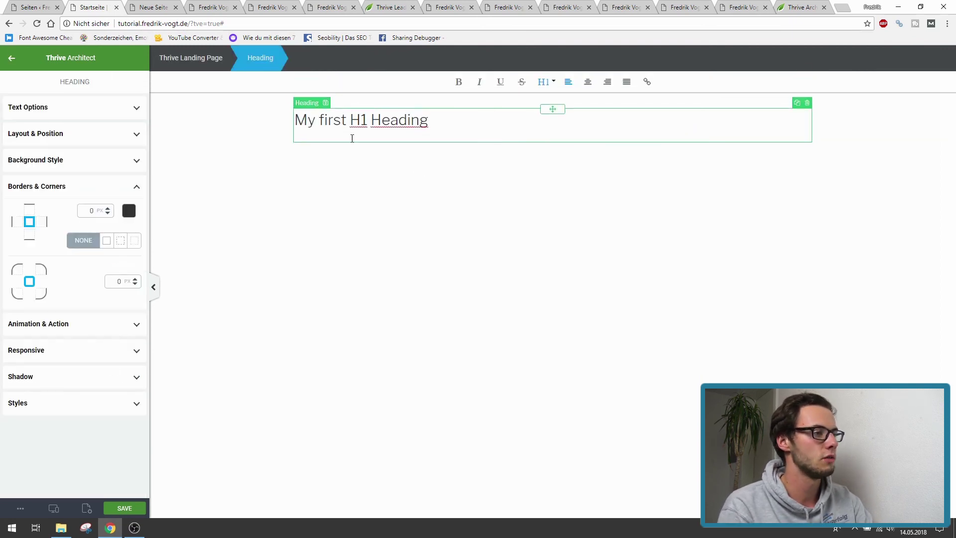
scroll(352, 138, down, 1)
click(348, 91)
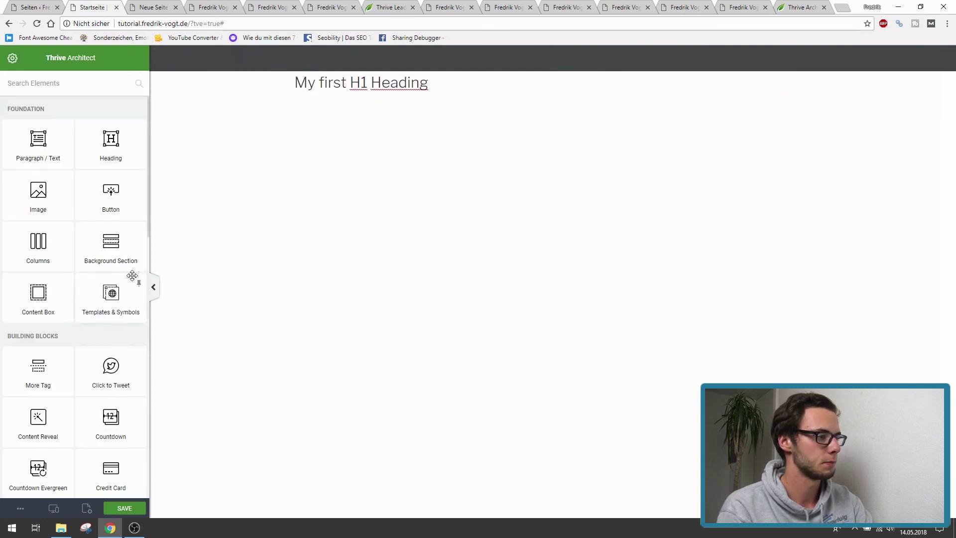
scroll(132, 276, down, 5)
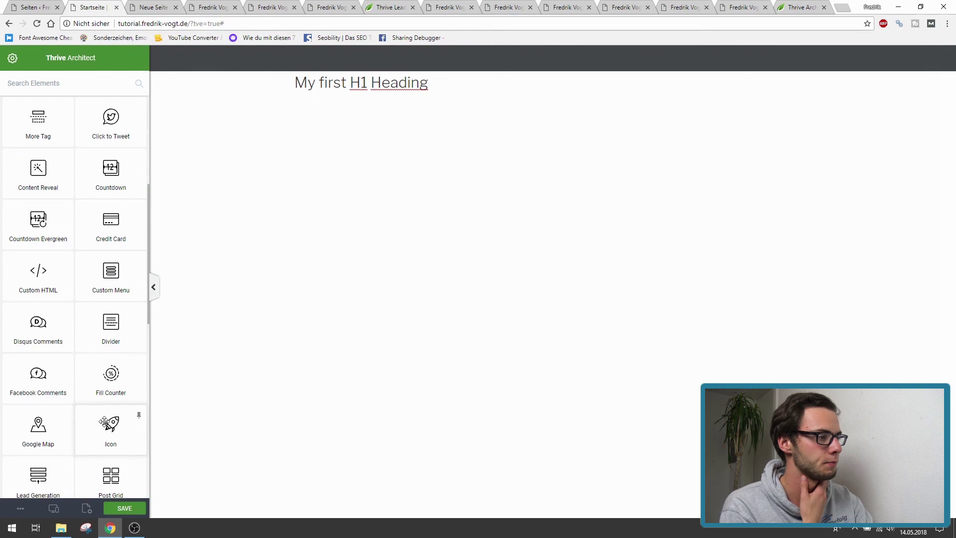
click(87, 508)
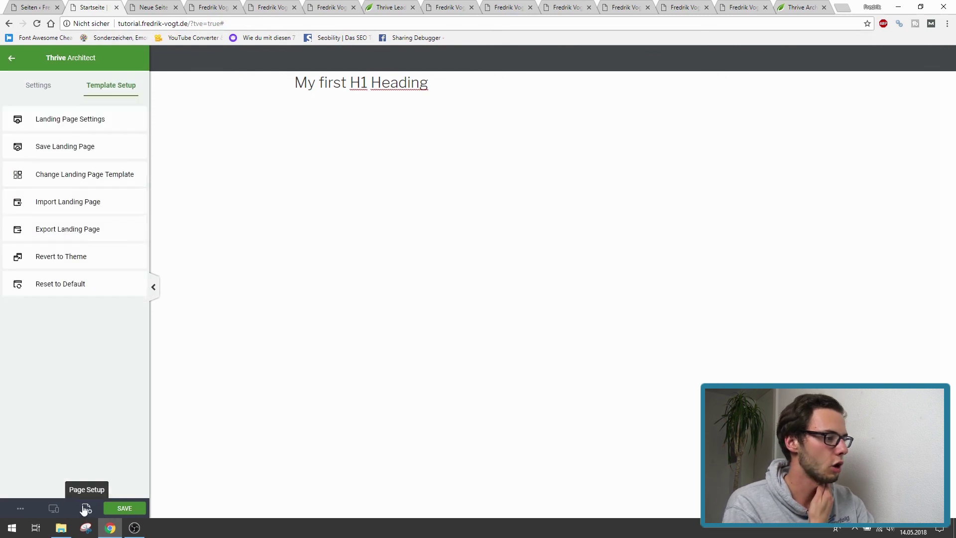
click(43, 122)
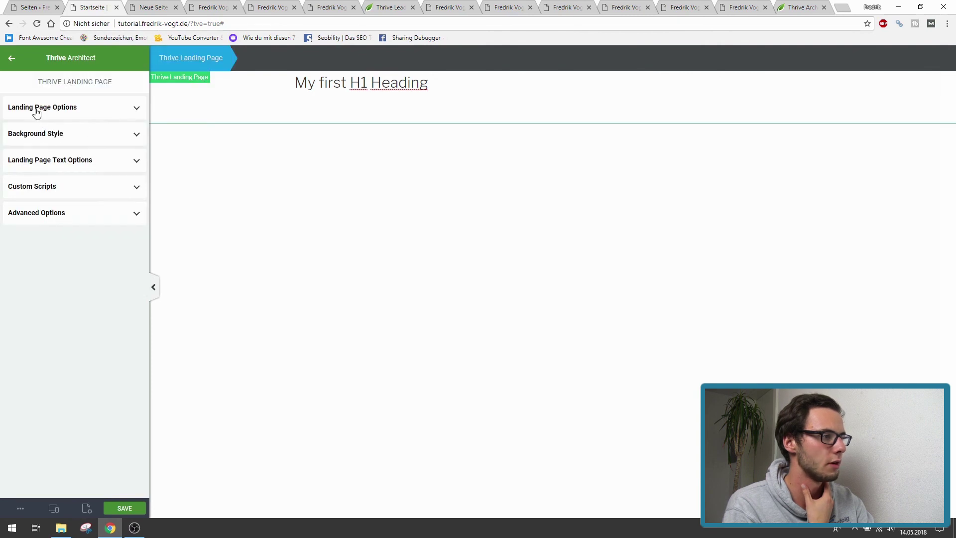
- Apply the Mini Squeeze 2 Video Lead Generation Page template to Startseite
click(11, 59)
click(42, 175)
scroll(648, 279, down, 3)
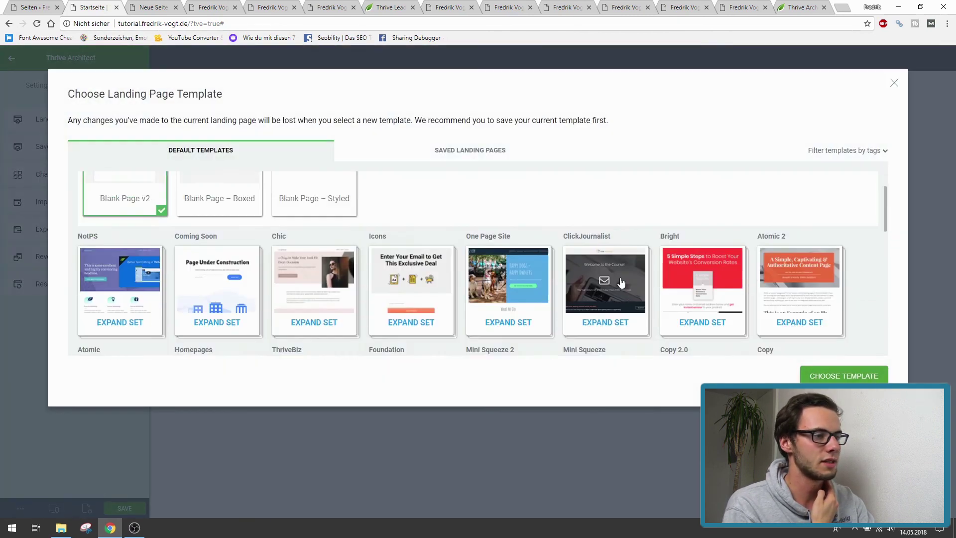
scroll(684, 293, down, 3)
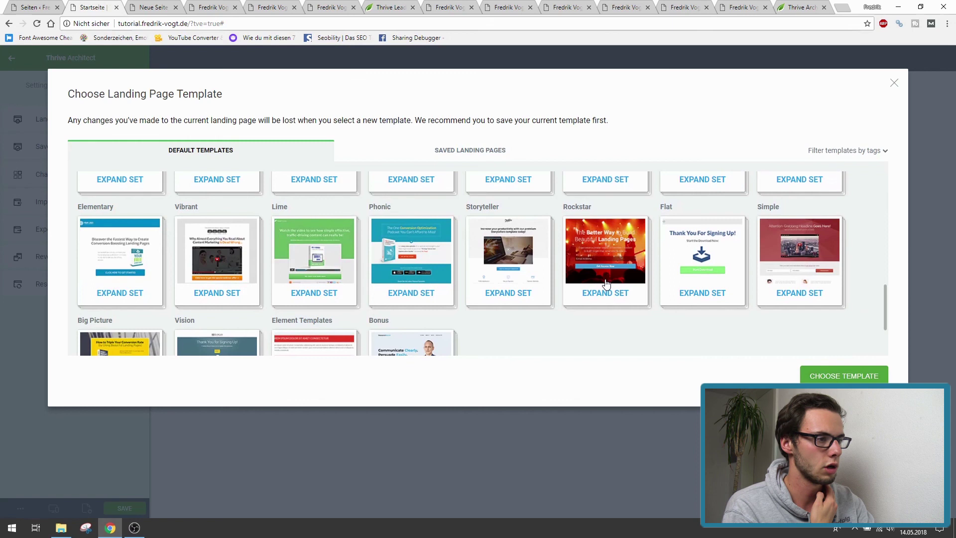
scroll(586, 285, up, 10)
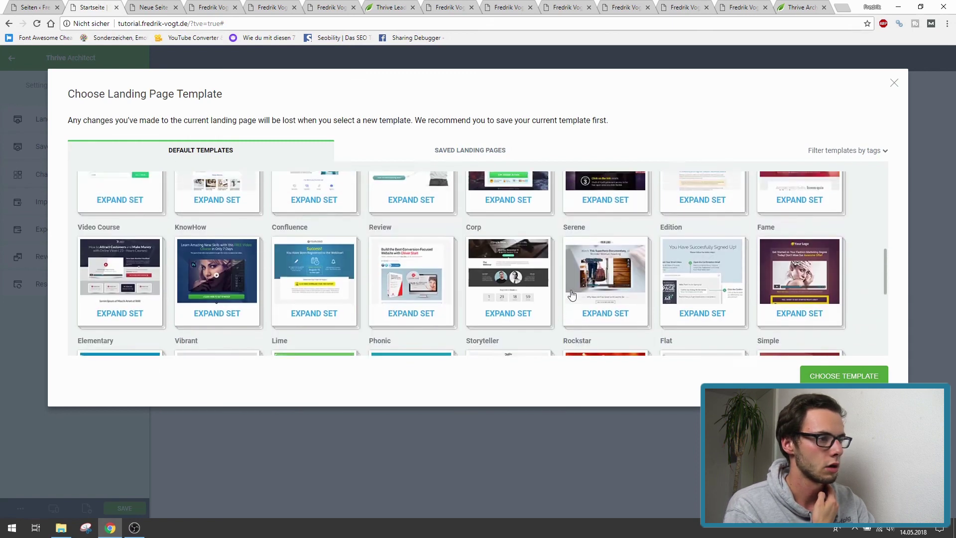
click(761, 343)
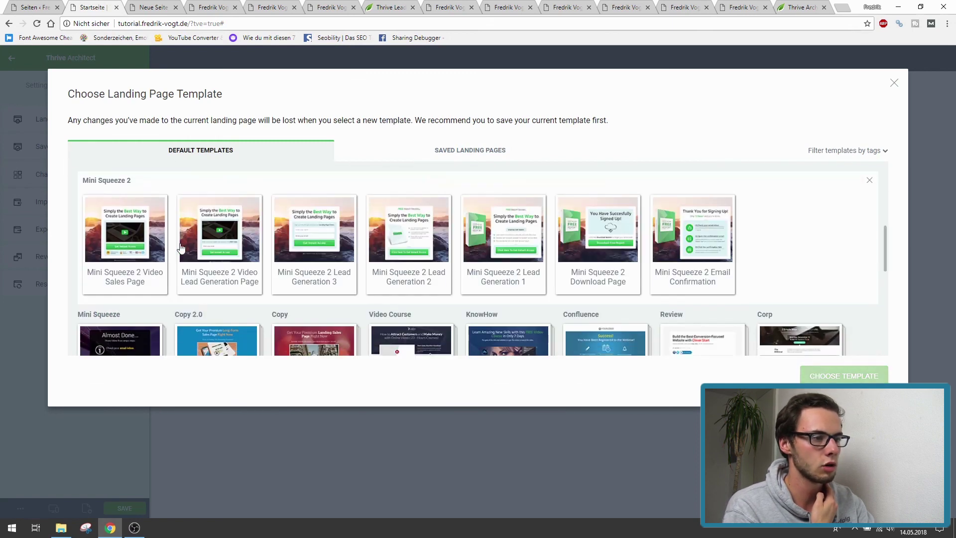
click(213, 238)
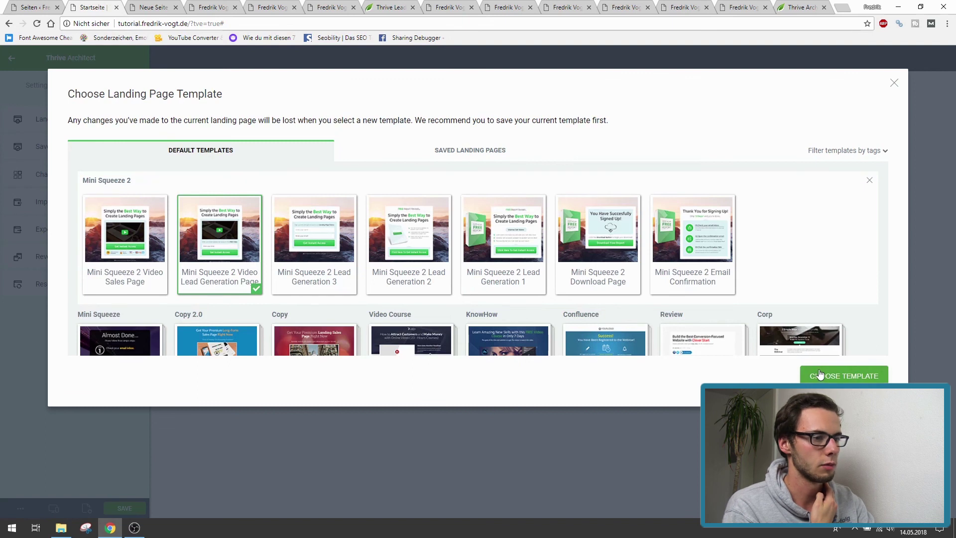
click(821, 371)
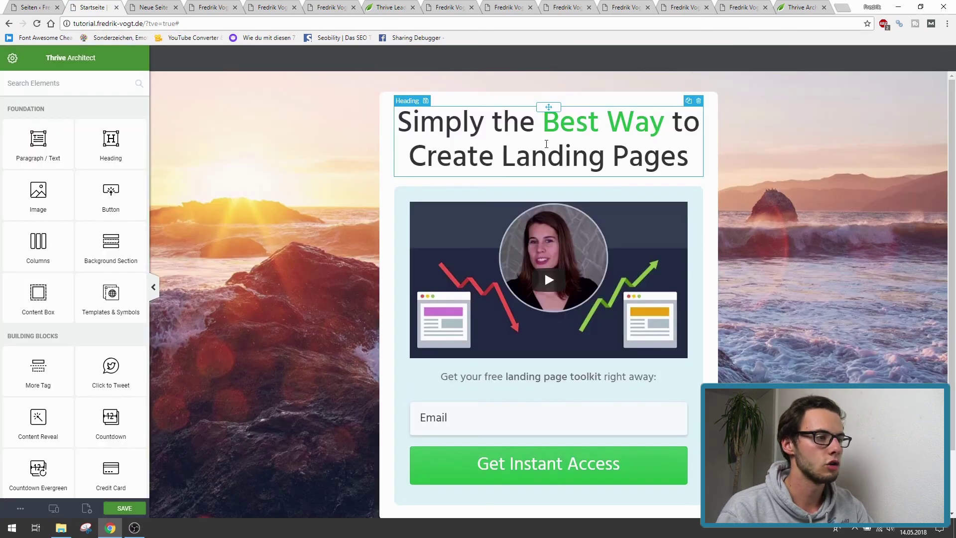
- Scroll through the new Mini Squeeze 2 page and select the browser's address bar
scroll(453, 277, down, 2)
scroll(269, 299, up, 2)
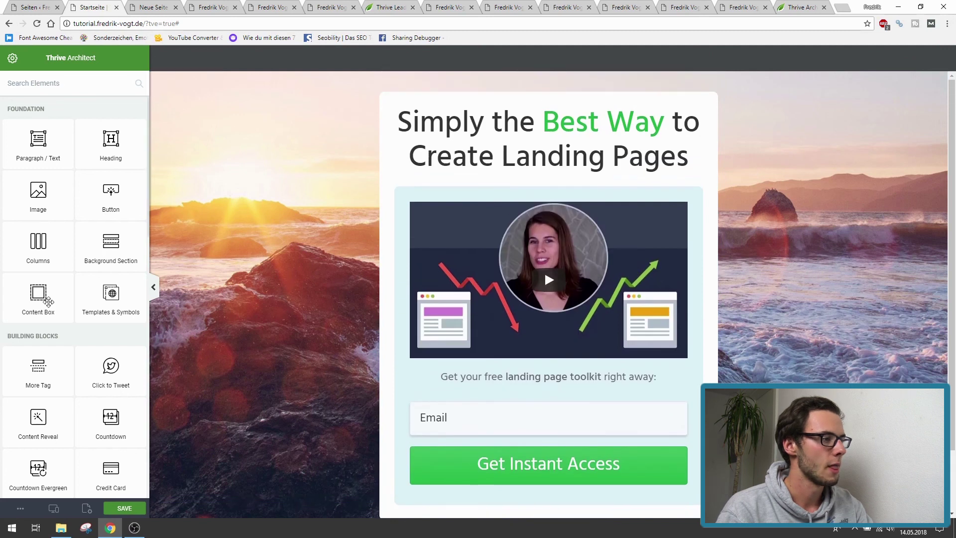
scroll(70, 321, down, 12)
scroll(140, 332, up, 12)
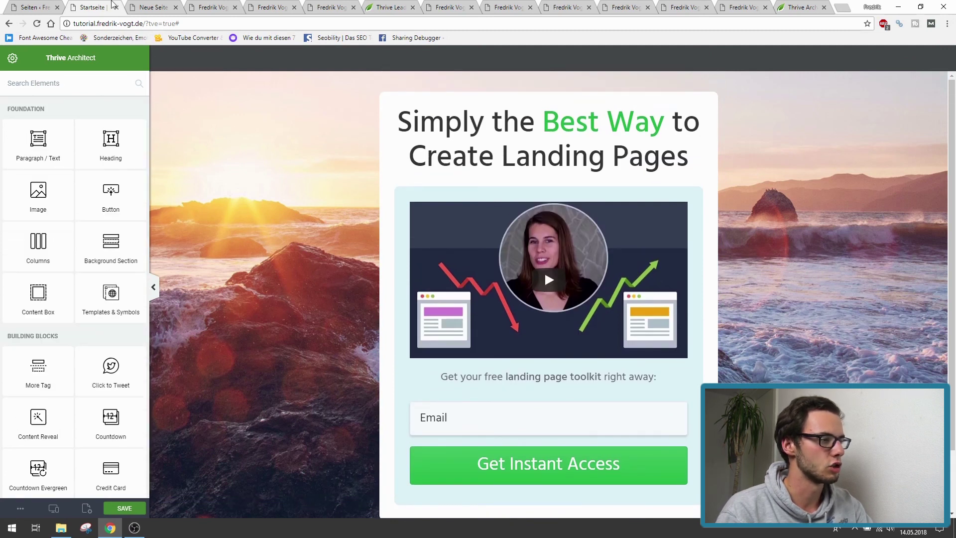
click(128, 24)
- Visit the live wperfolg.de homepage, then close its tab to return to Seiten
text(w)
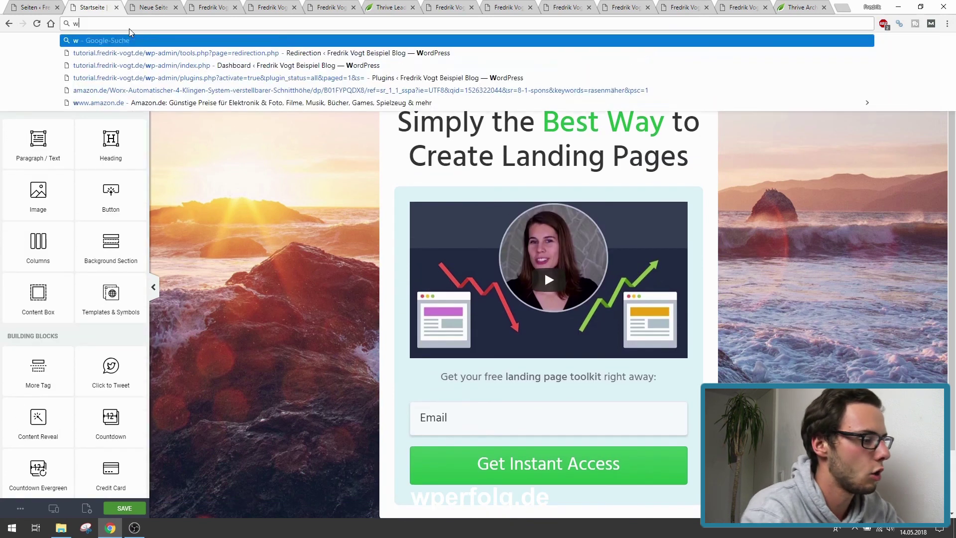
text(perfolg.de)
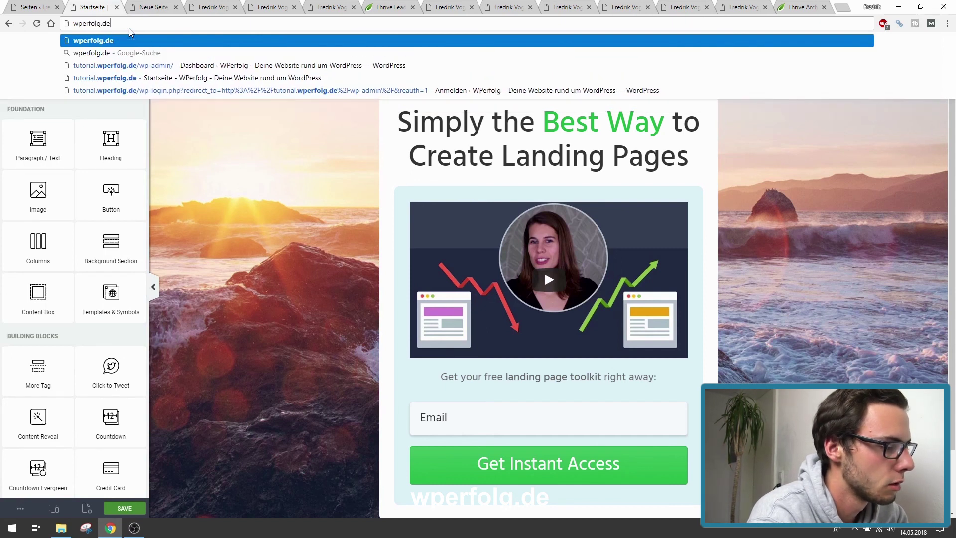
key(Return)
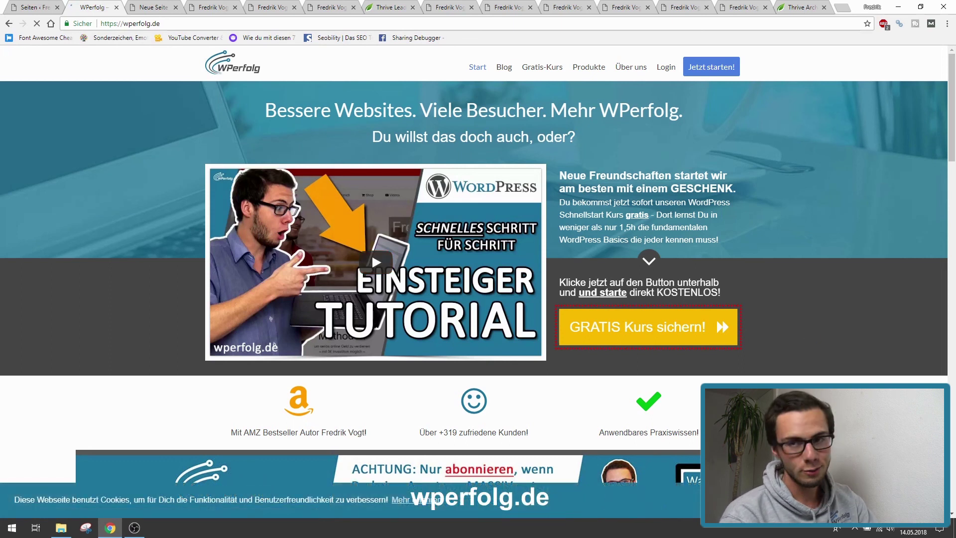
scroll(945, 296, down, 3)
drag(952, 145, 955, 98)
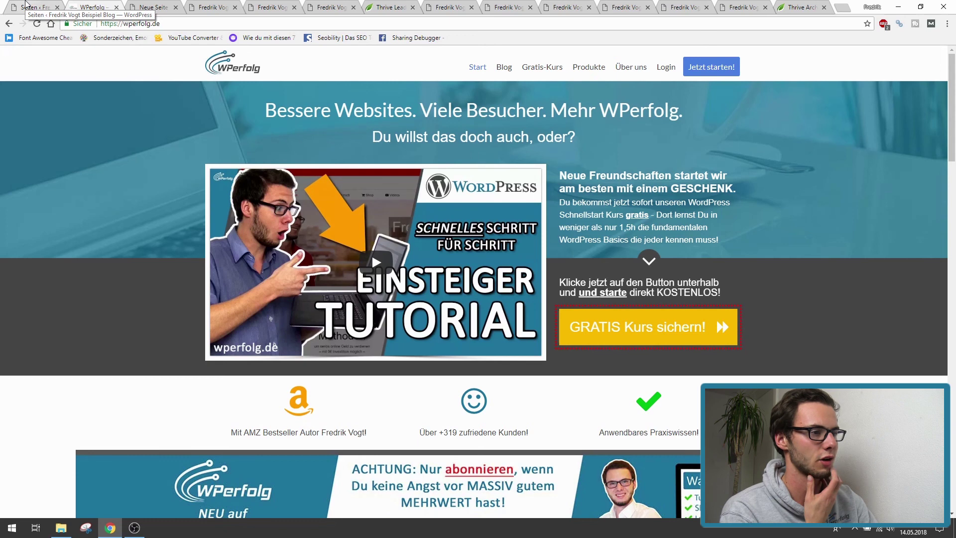
click(26, 4)
click(95, 7)
mouse_move(952, 55)
mouse_down()
mouse_move(953, 194)
mouse_move(952, 55)
mouse_up()
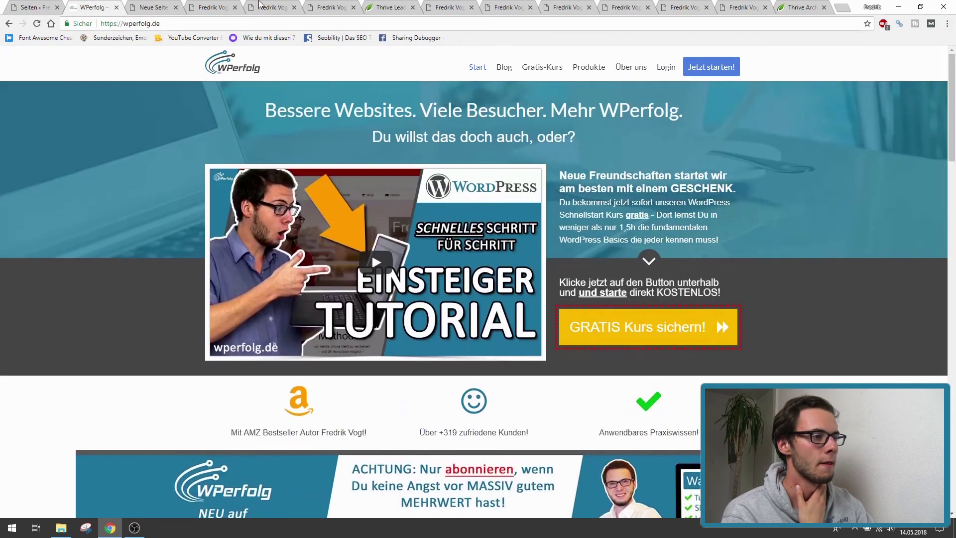
click(116, 7)
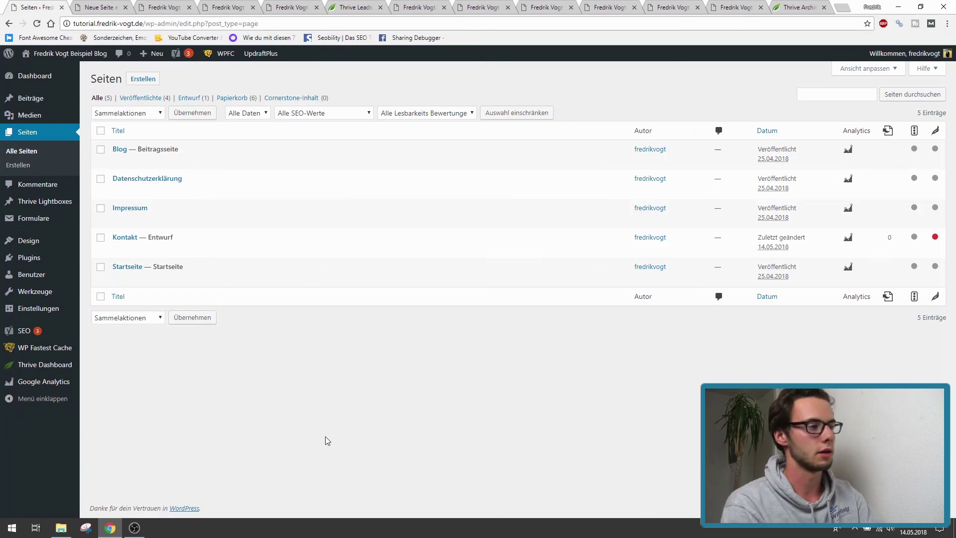
mouse_move(278, 275)
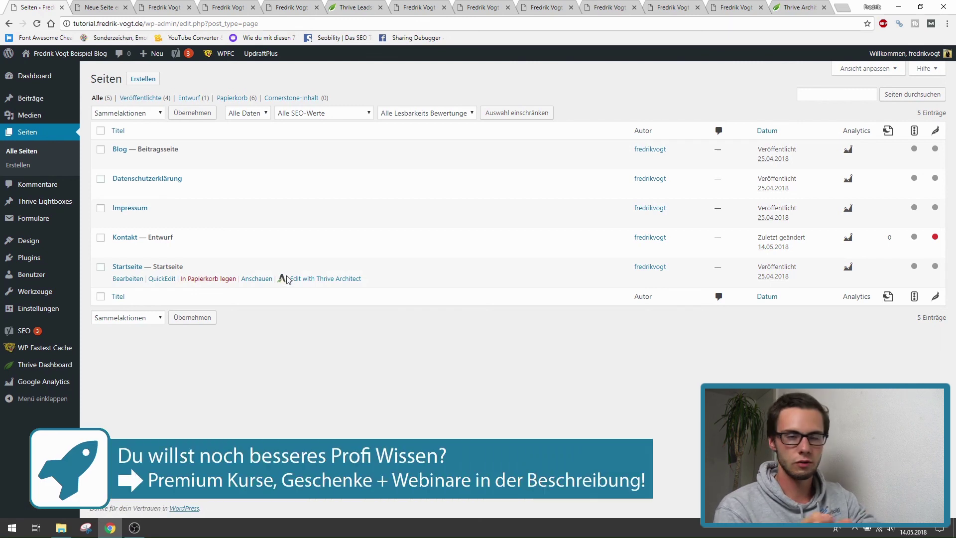
click(290, 279)
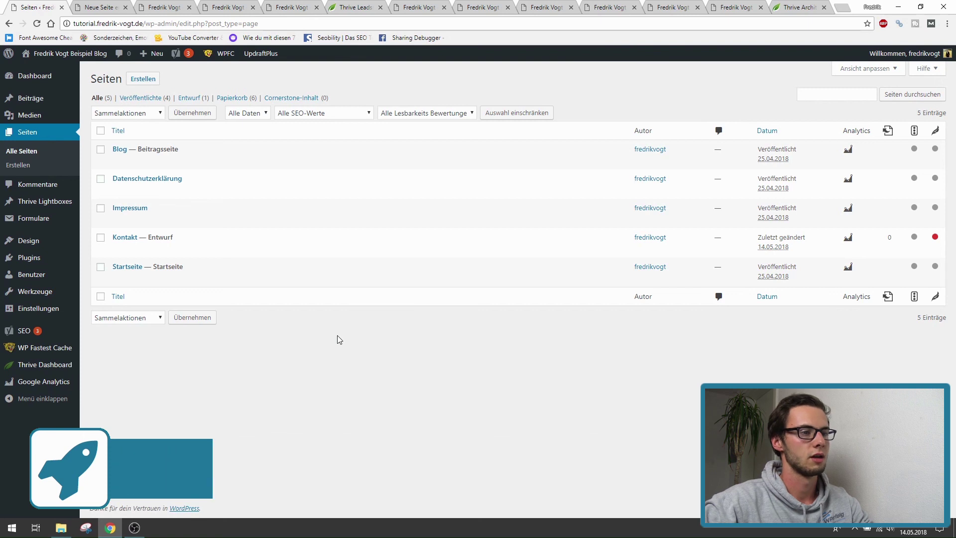